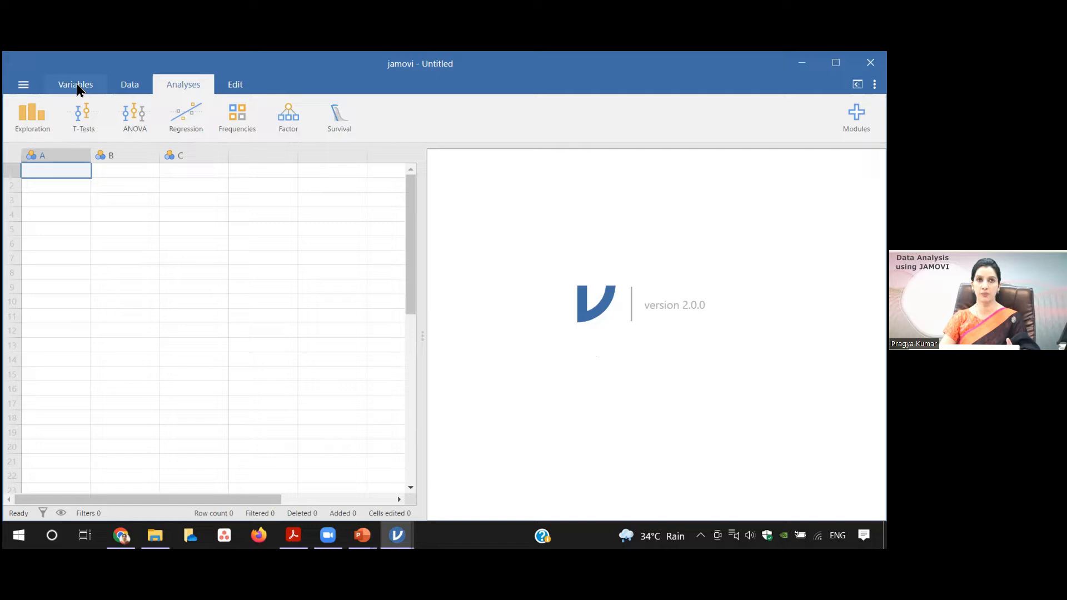
# Examine the data-editing commands and the analyses offered under Exploration, T-Tests, ANOVA, Regression, Frequencies and Factor.
pyautogui.click(129, 86)
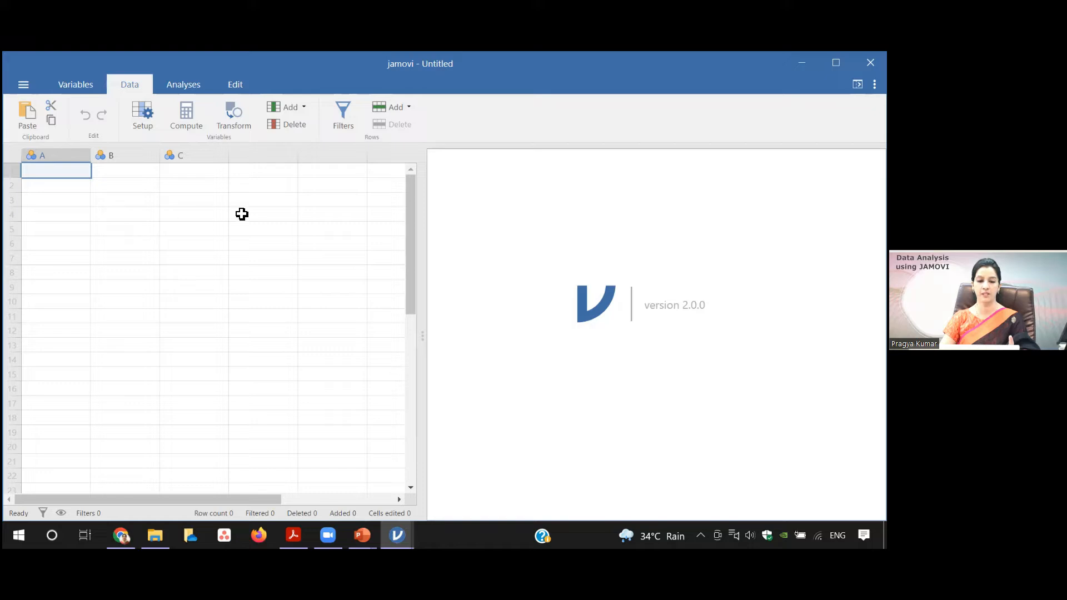
pyautogui.click(180, 88)
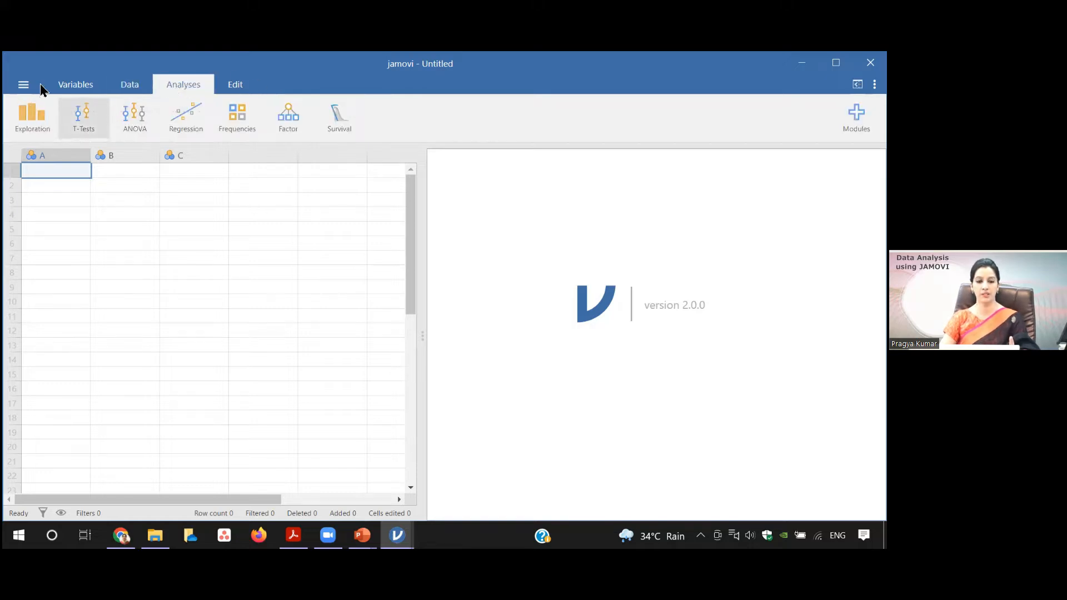
pyautogui.click(25, 121)
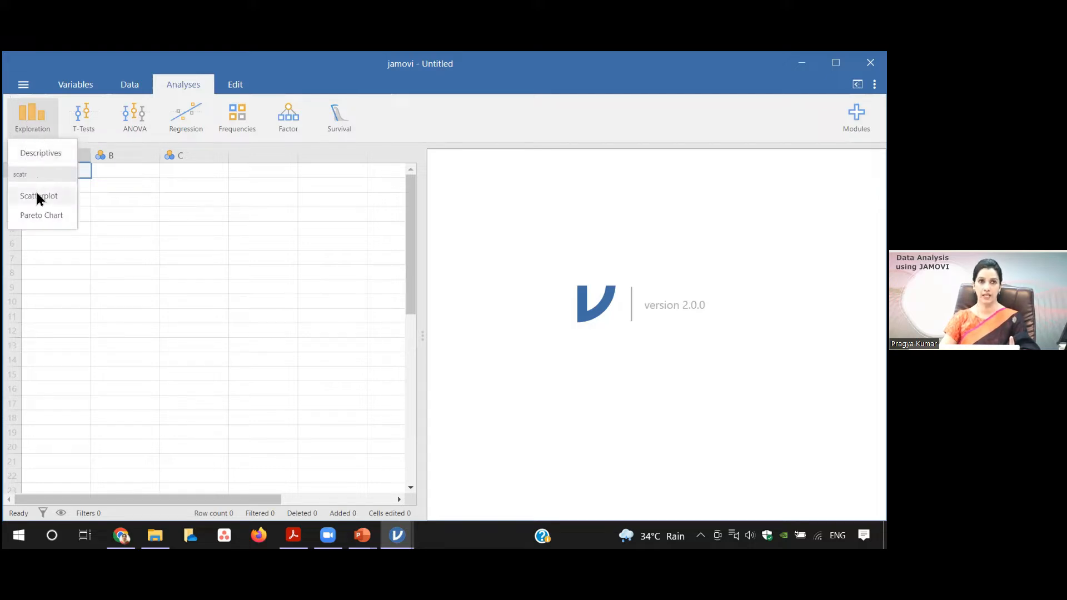
pyautogui.click(87, 117)
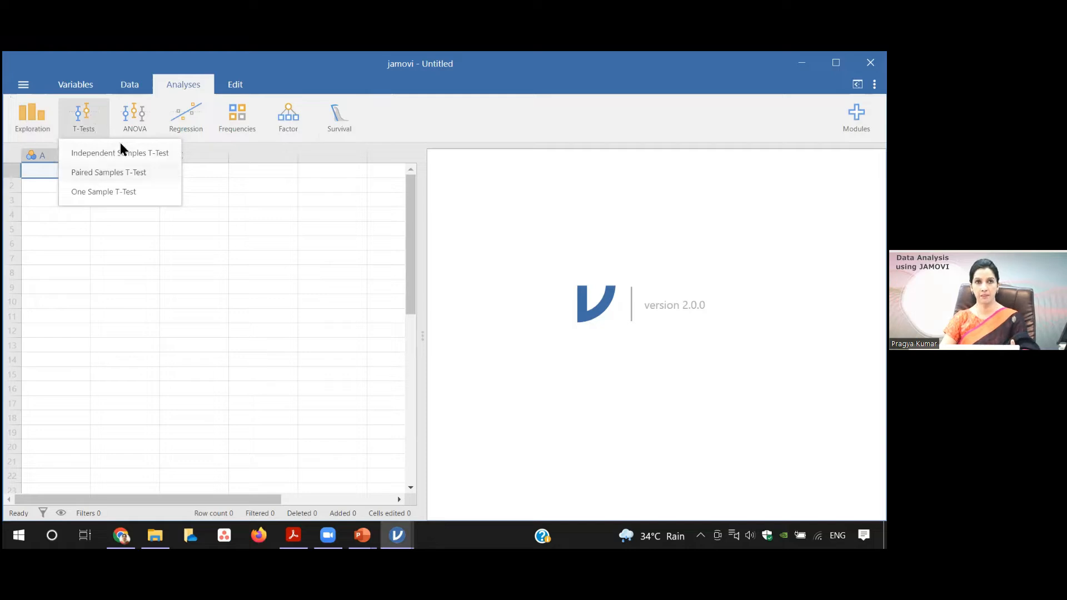
pyautogui.click(139, 126)
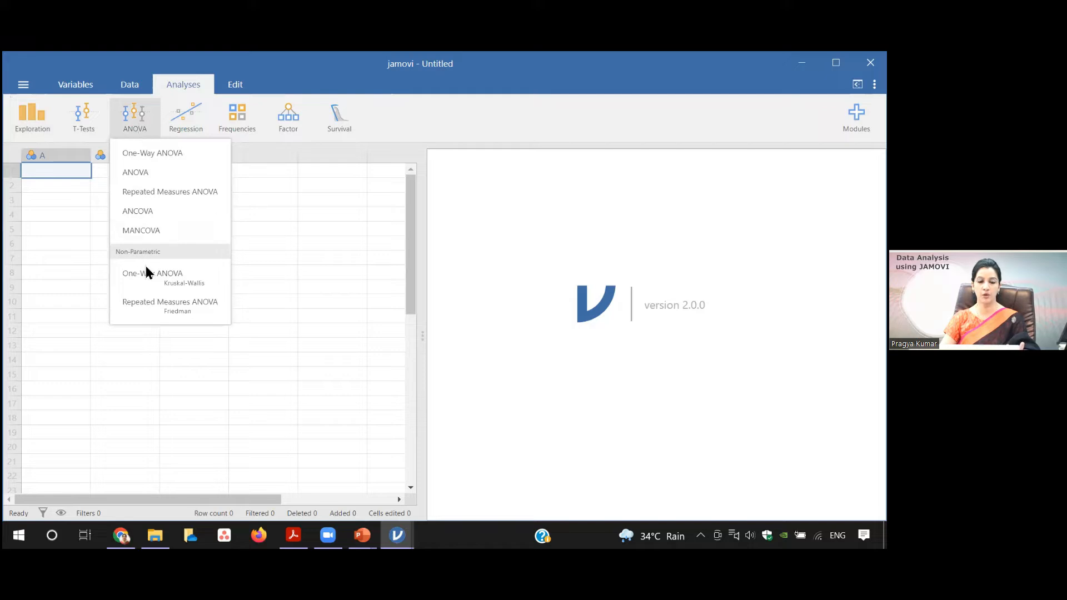
pyautogui.click(197, 126)
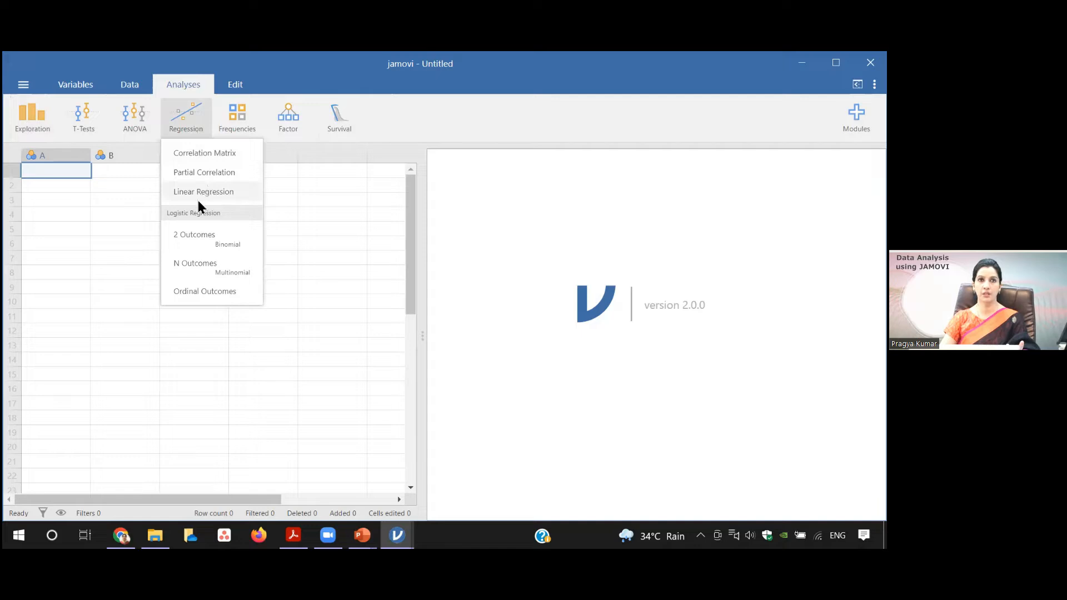
pyautogui.click(239, 119)
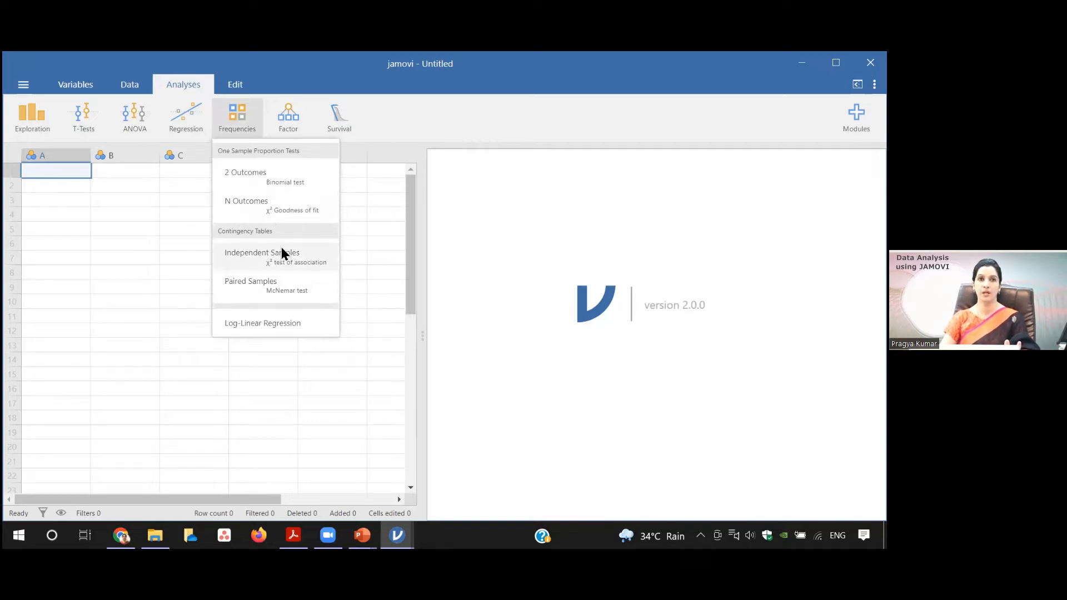
pyautogui.click(293, 123)
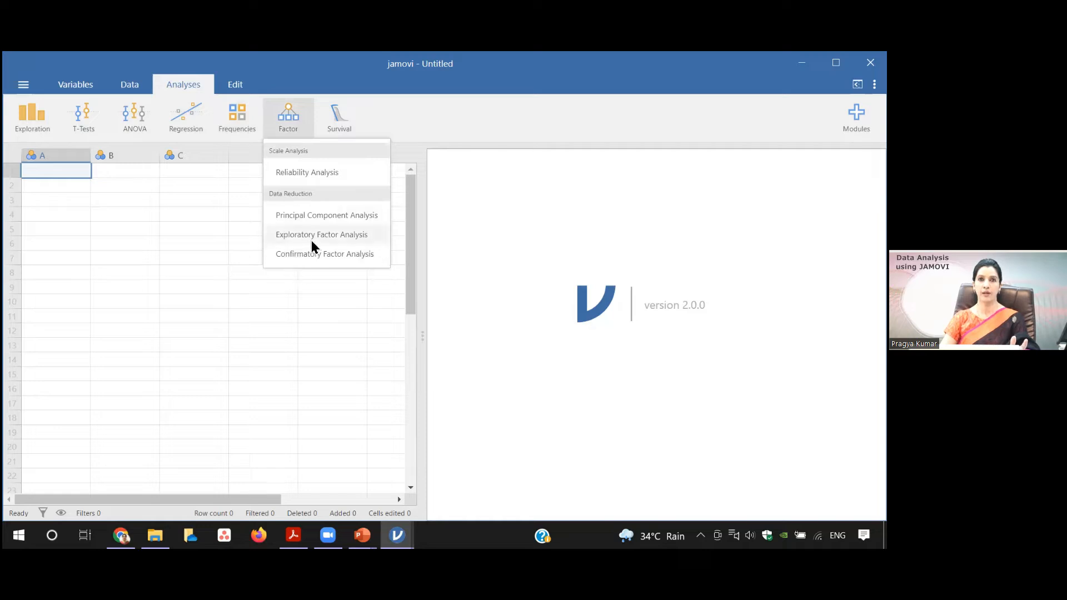
pyautogui.click(326, 304)
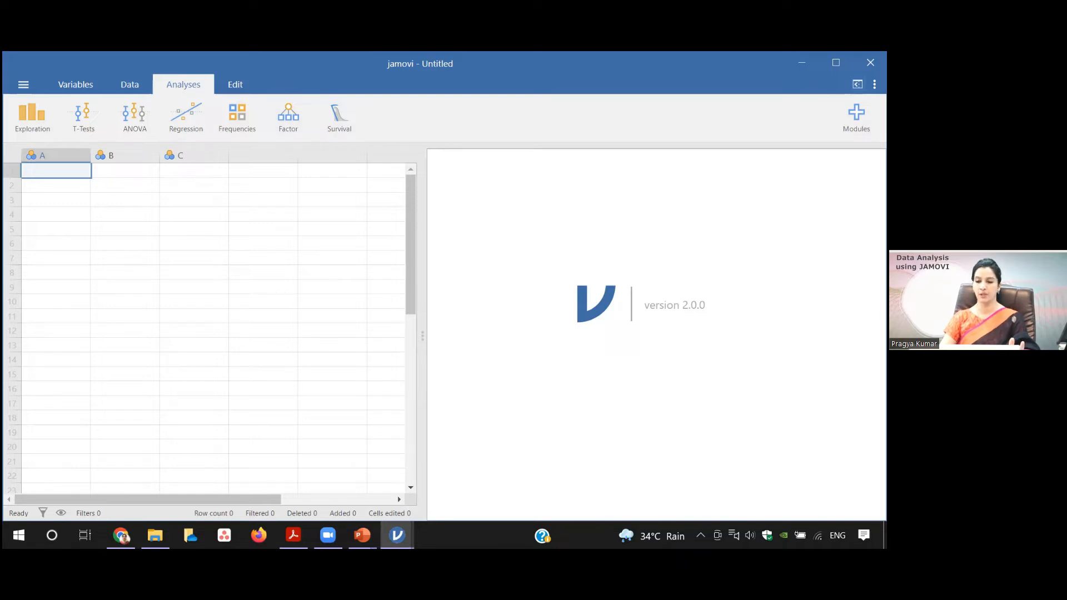
# Show only the results area and bring back the split view with the data spreadsheet.
pyautogui.click(857, 84)
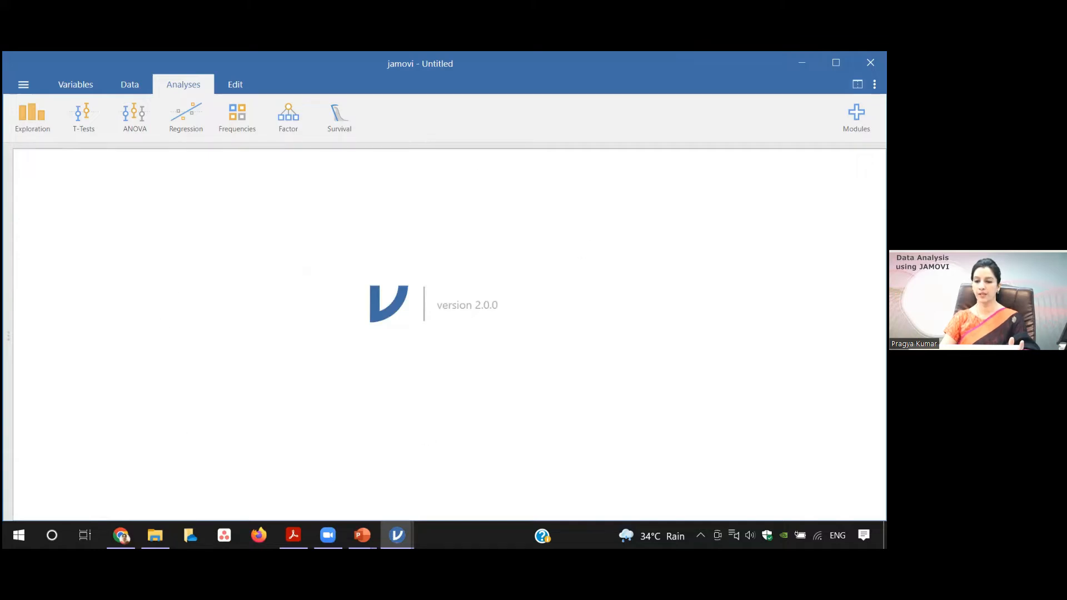
pyautogui.click(858, 83)
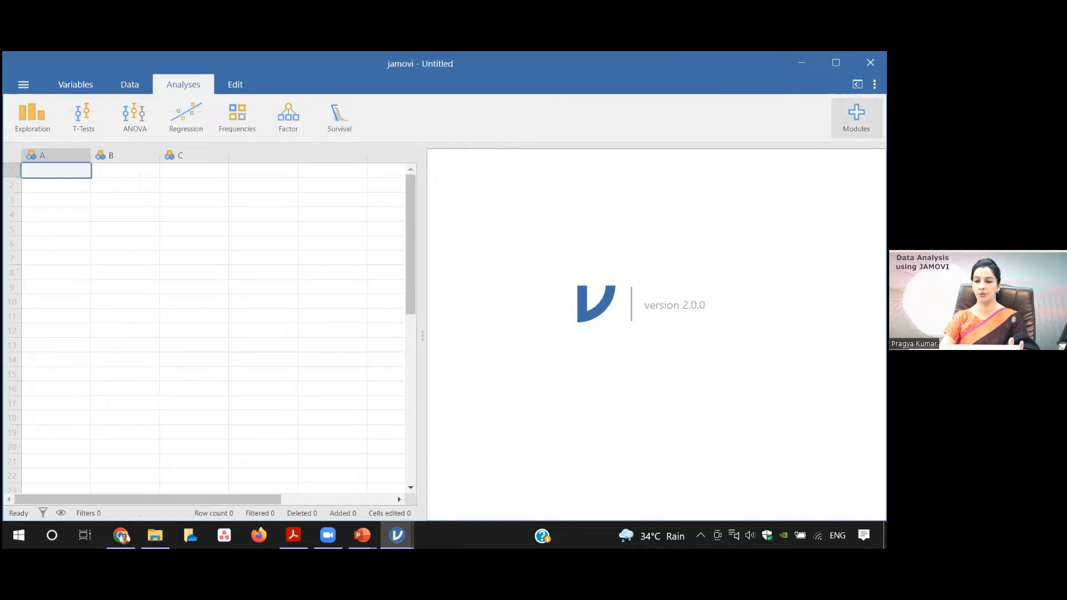
# Browse the add-on modules available in the jamovi library and close the library.
pyautogui.click(856, 118)
pyautogui.click(856, 117)
pyautogui.click(856, 118)
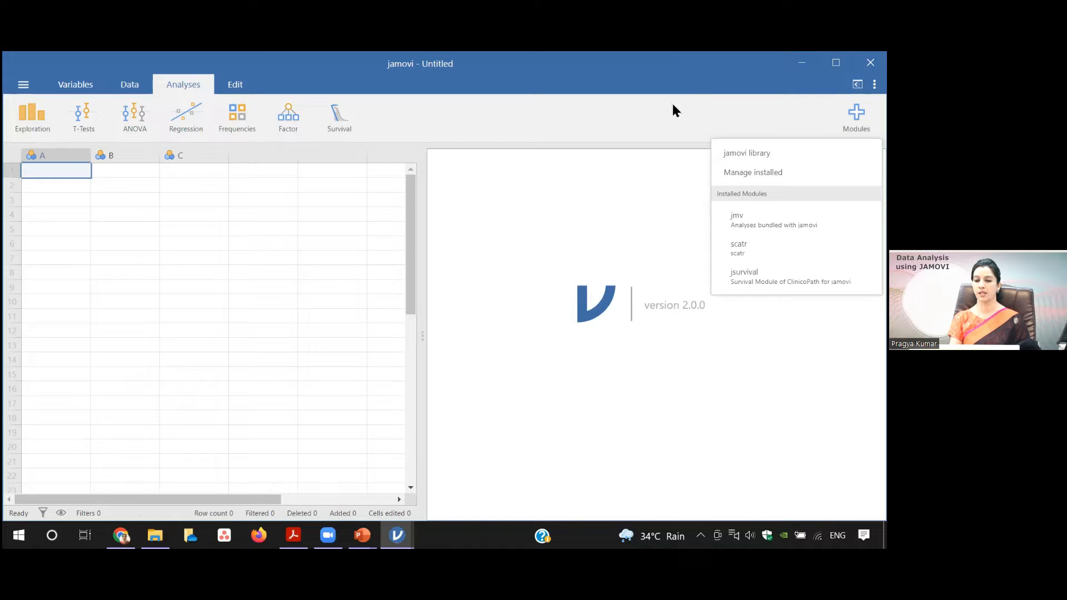
pyautogui.click(746, 152)
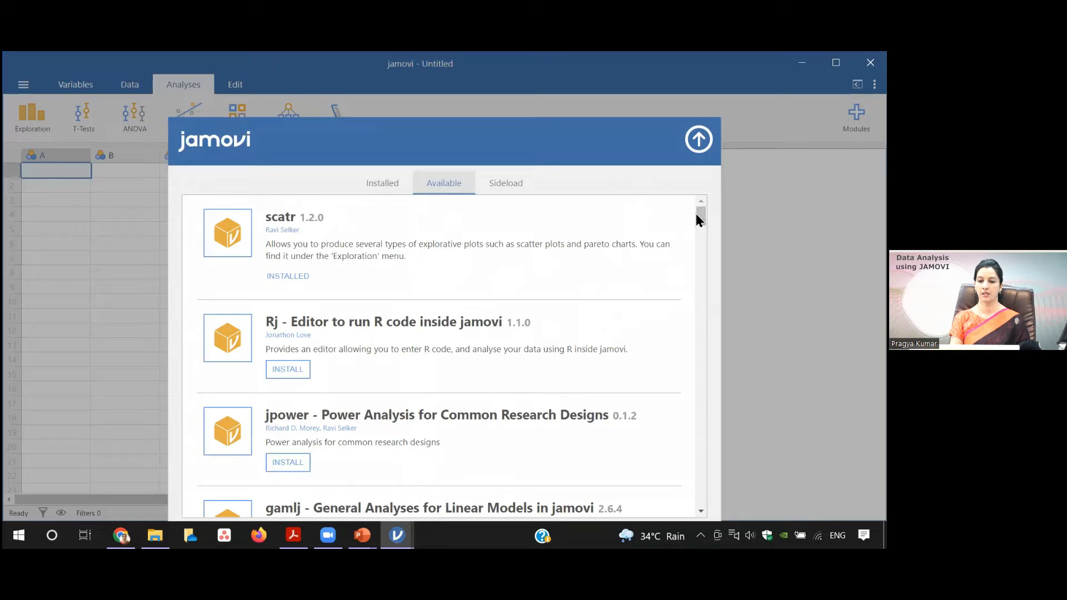
pyautogui.moveTo(699, 220); pyautogui.dragTo(702, 229)
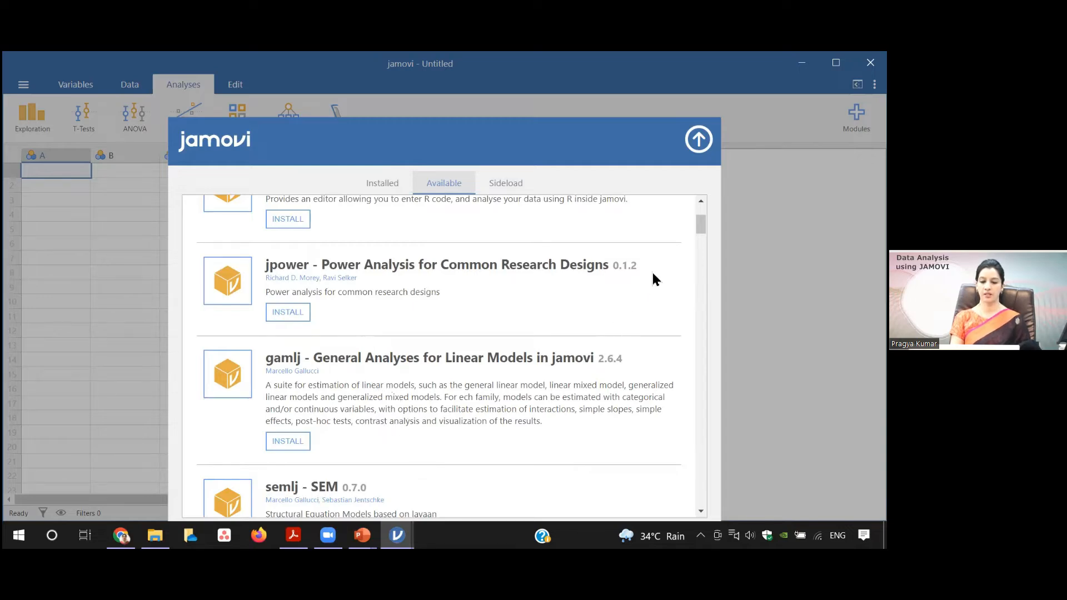
pyautogui.moveTo(698, 222); pyautogui.dragTo(701, 295)
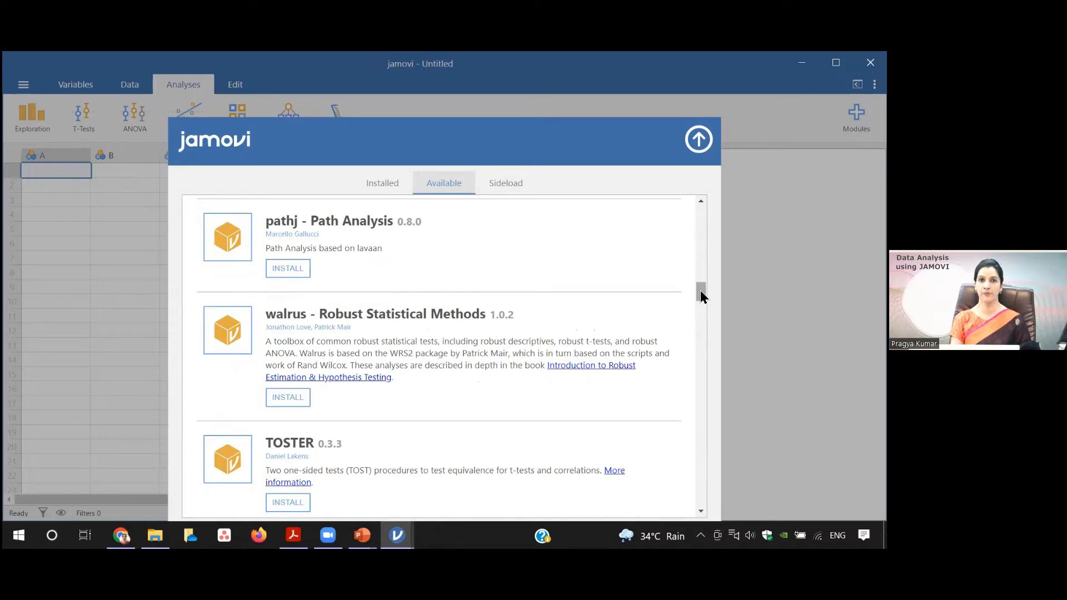
pyautogui.moveTo(700, 291); pyautogui.dragTo(700, 318)
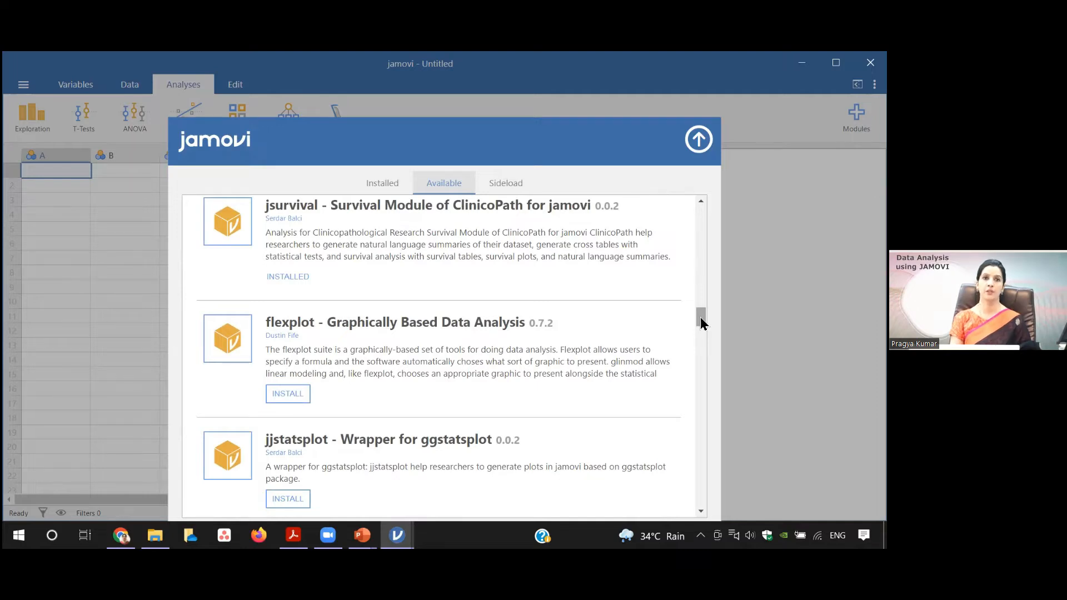
pyautogui.moveTo(700, 316); pyautogui.dragTo(699, 211)
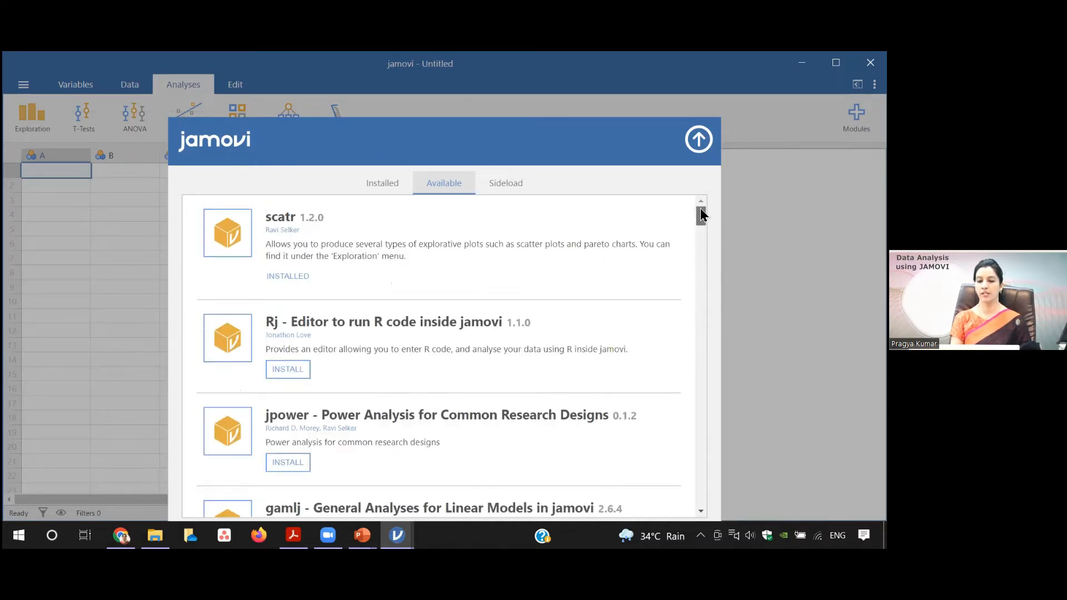
pyautogui.click(697, 140)
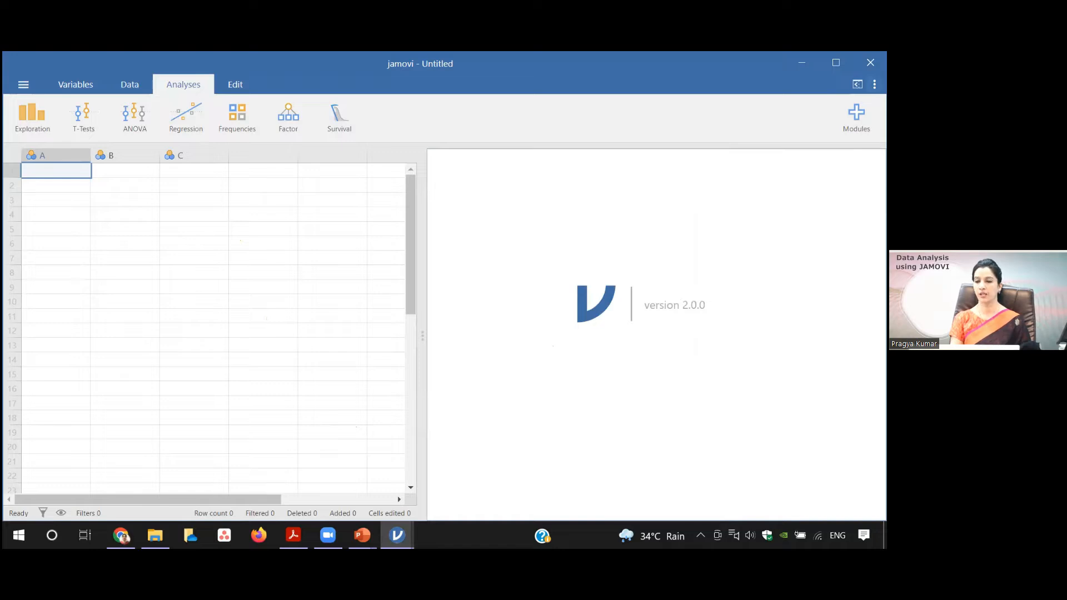
# Set the References option for results to Visible in the application settings.
pyautogui.click(874, 85)
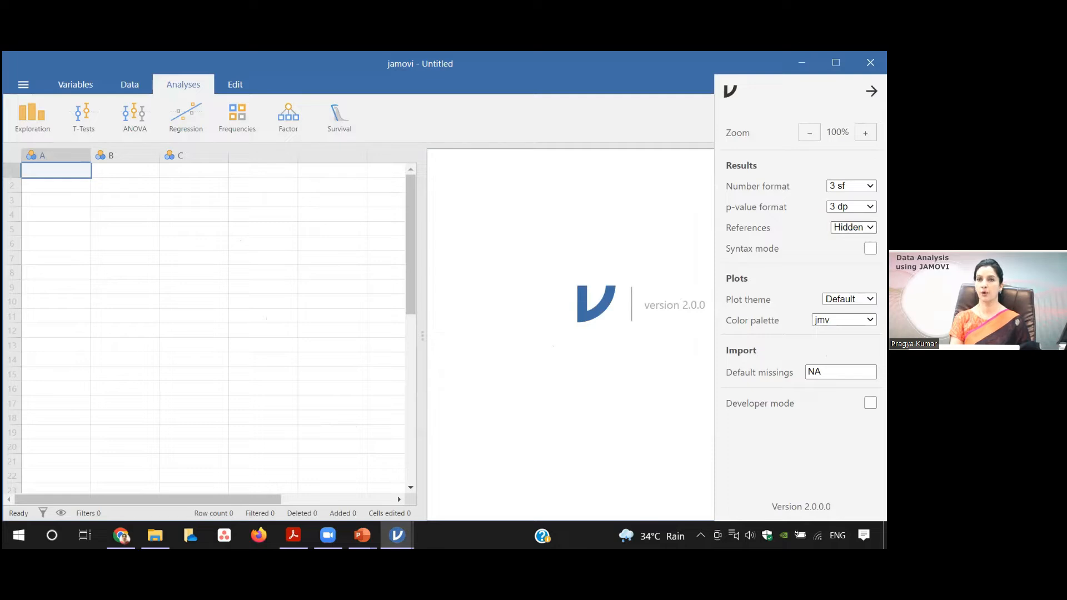
pyautogui.click(853, 228)
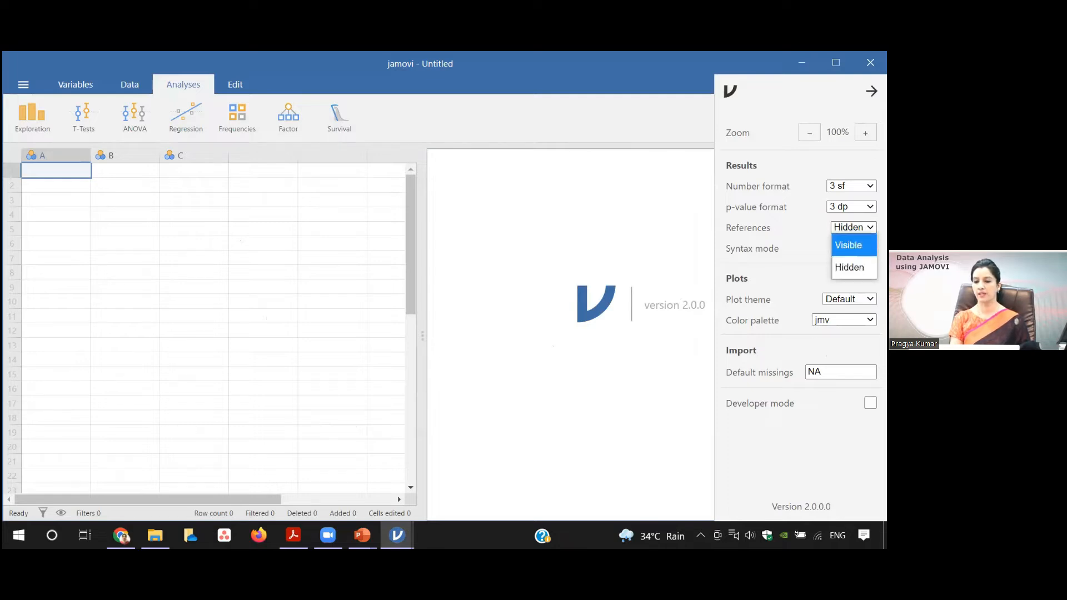
pyautogui.click(849, 245)
pyautogui.click(676, 392)
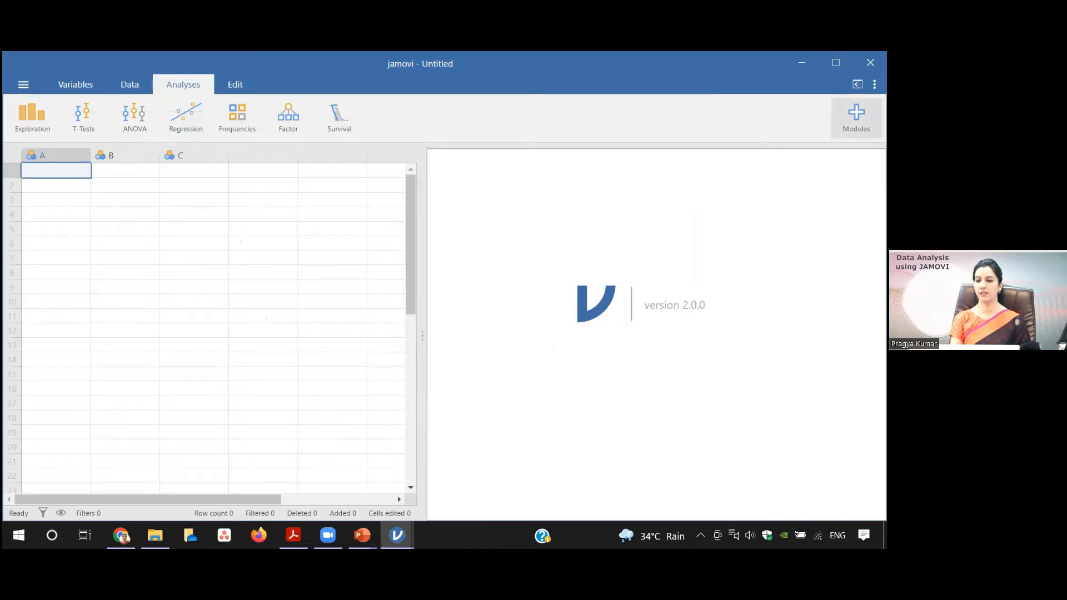
# Review the plot theme choices in the settings and keep the Default theme.
pyautogui.click(874, 85)
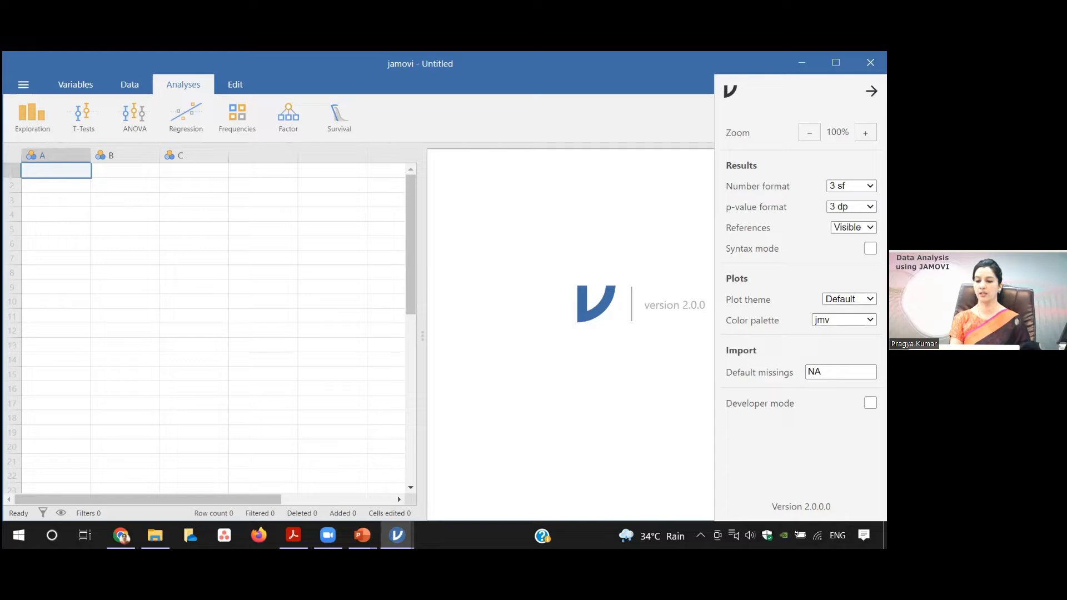
pyautogui.click(849, 299)
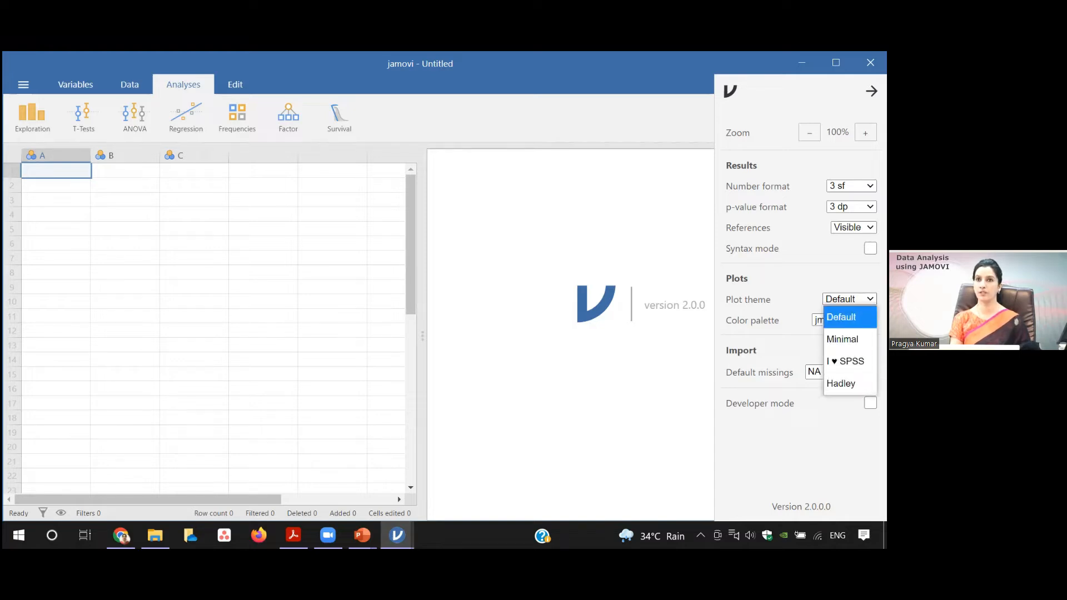
pyautogui.click(849, 316)
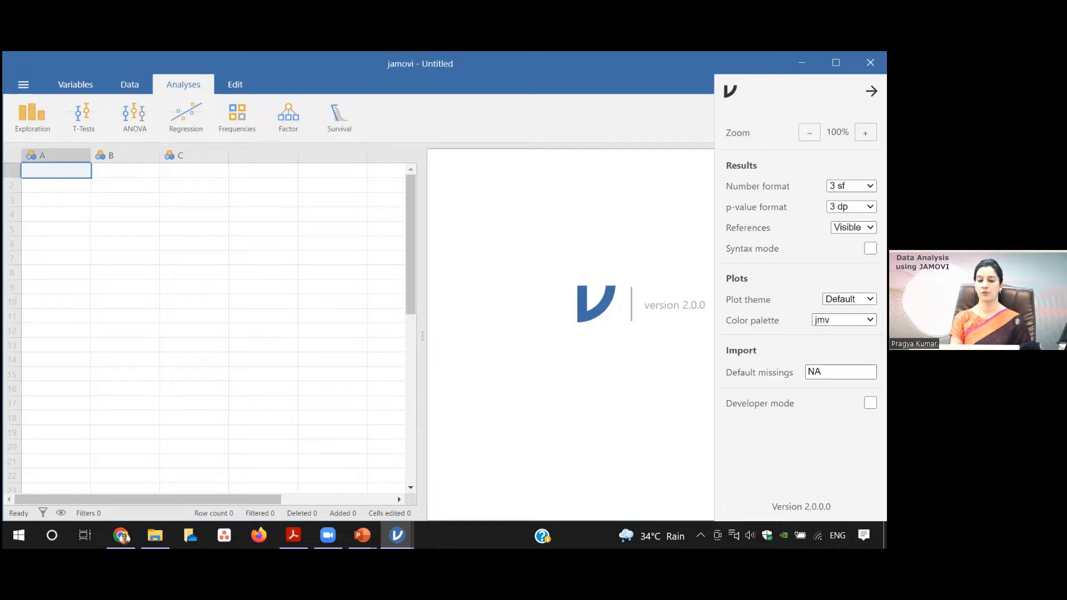
pyautogui.click(670, 433)
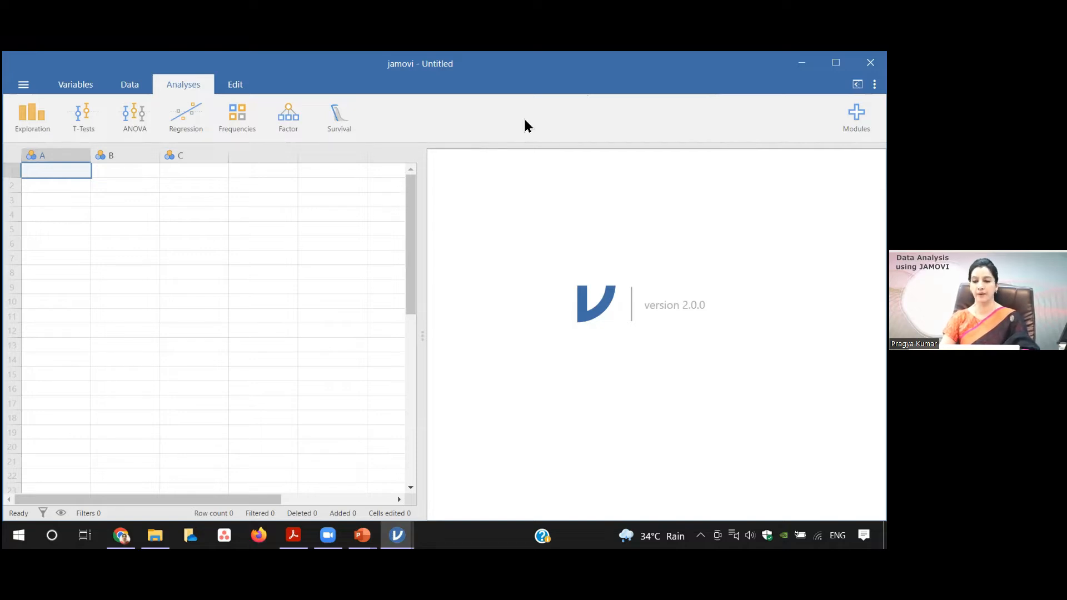
# Open the spreadsheet file Demo_Import_Levels_Compute_Transform from the Day_1 folder, checking the supported file types, and dismiss the extra file dialog.
pyautogui.click(24, 87)
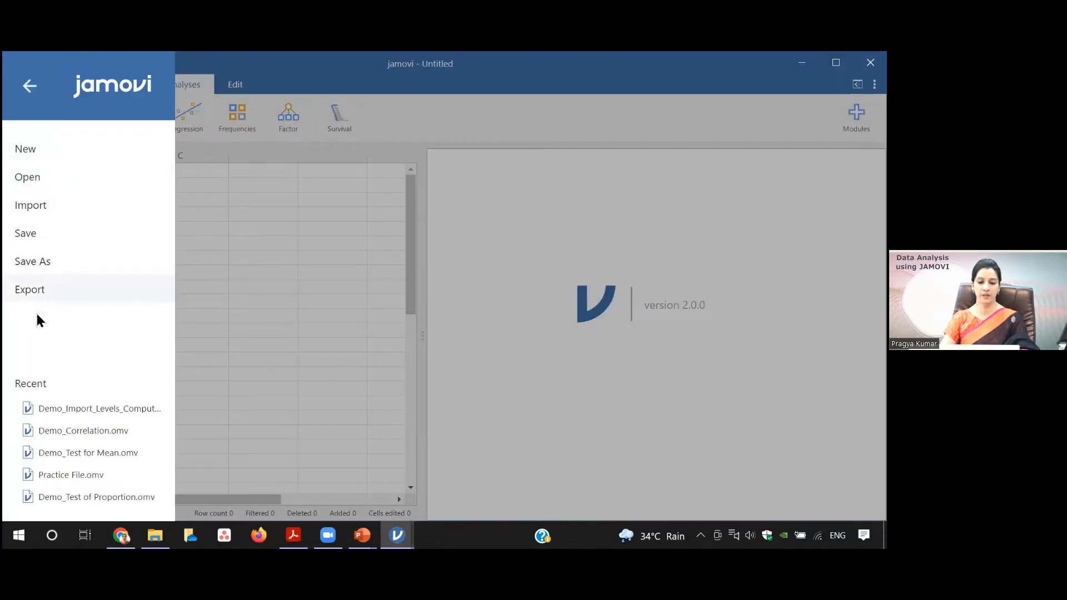
pyautogui.click(36, 178)
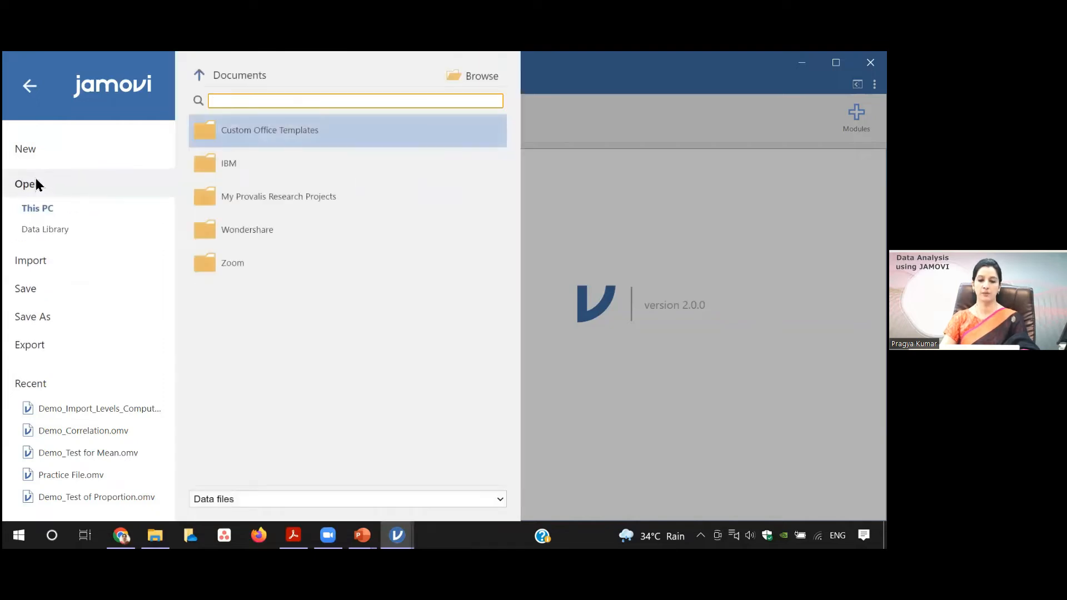
pyautogui.click(471, 73)
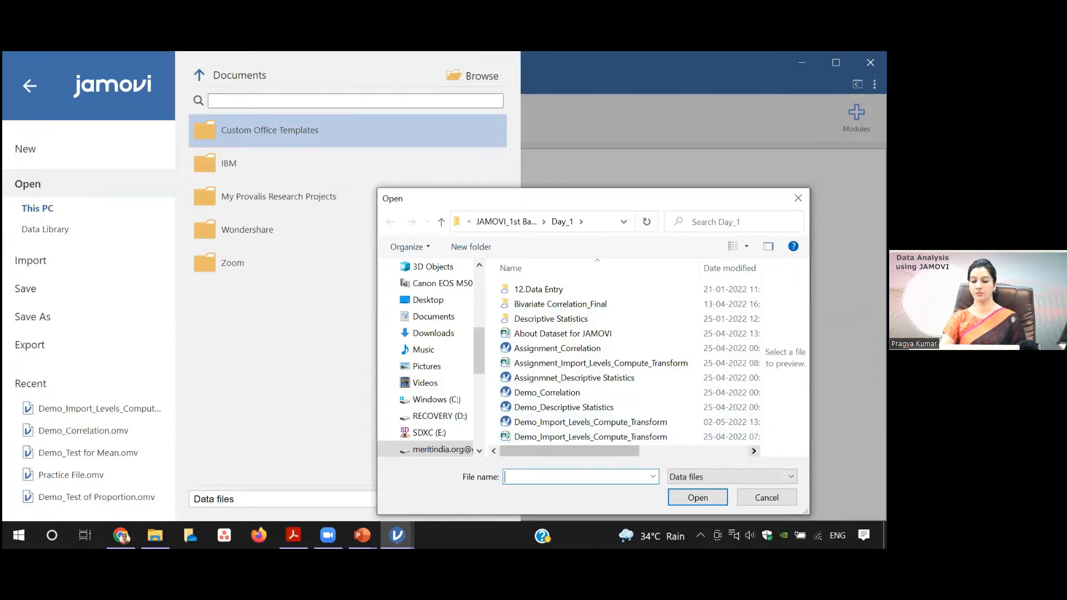
pyautogui.click(753, 451)
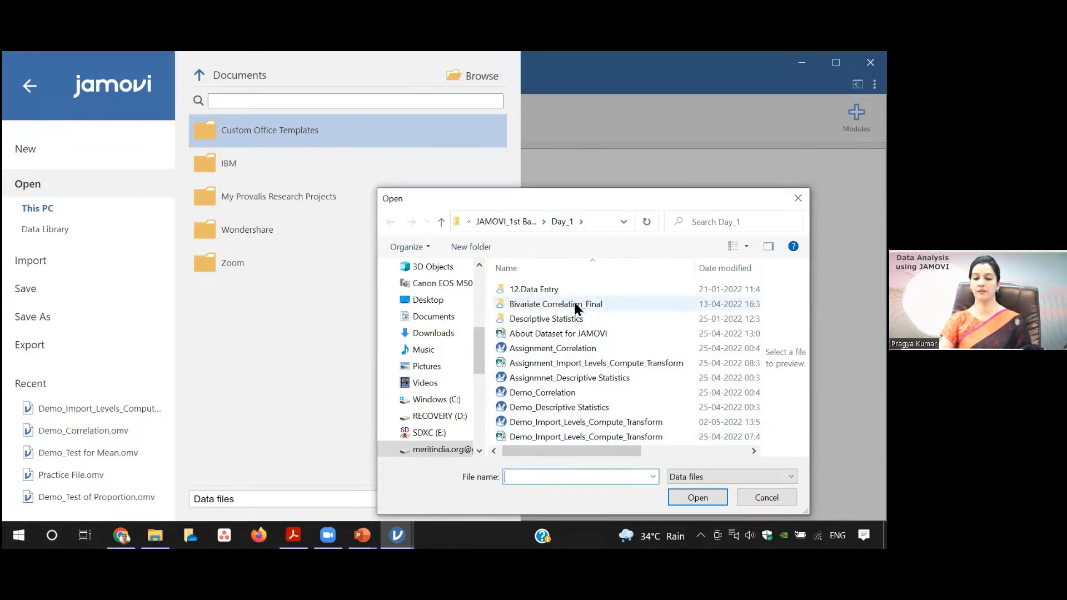
pyautogui.click(570, 435)
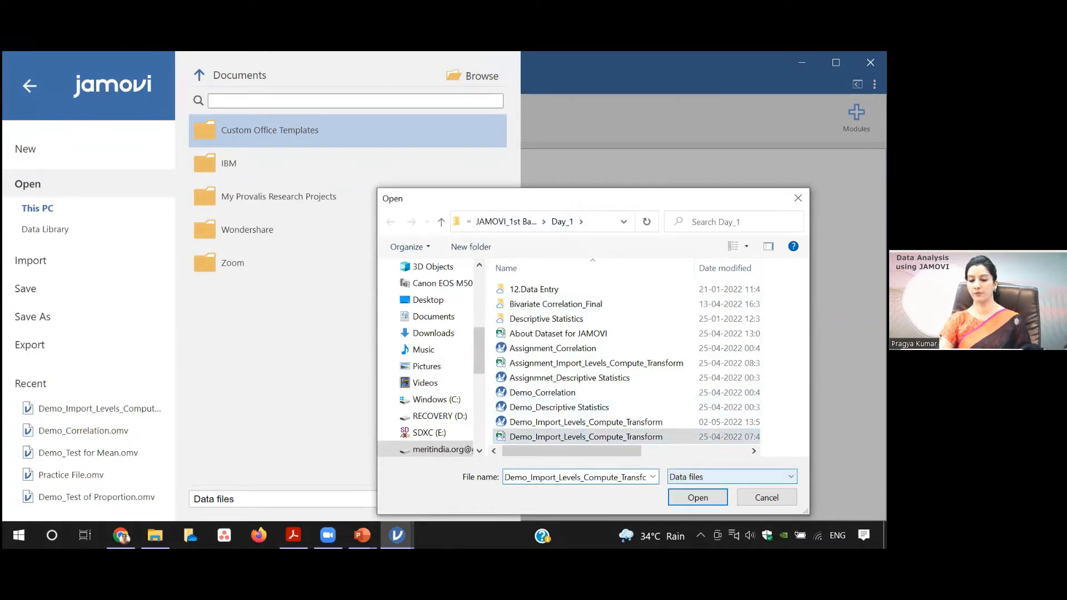
pyautogui.click(731, 477)
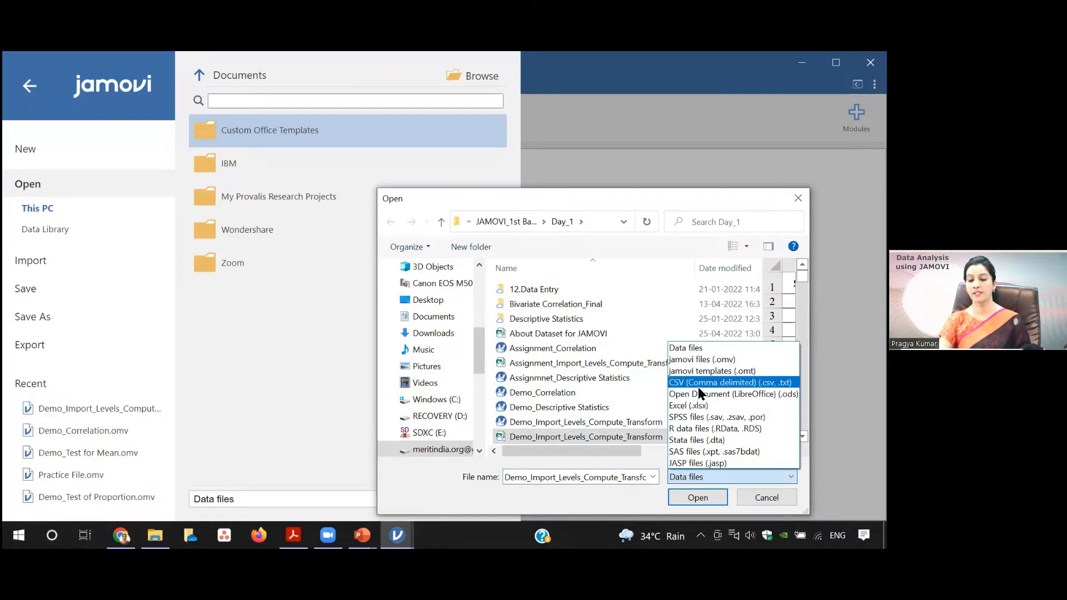
pyautogui.click(623, 496)
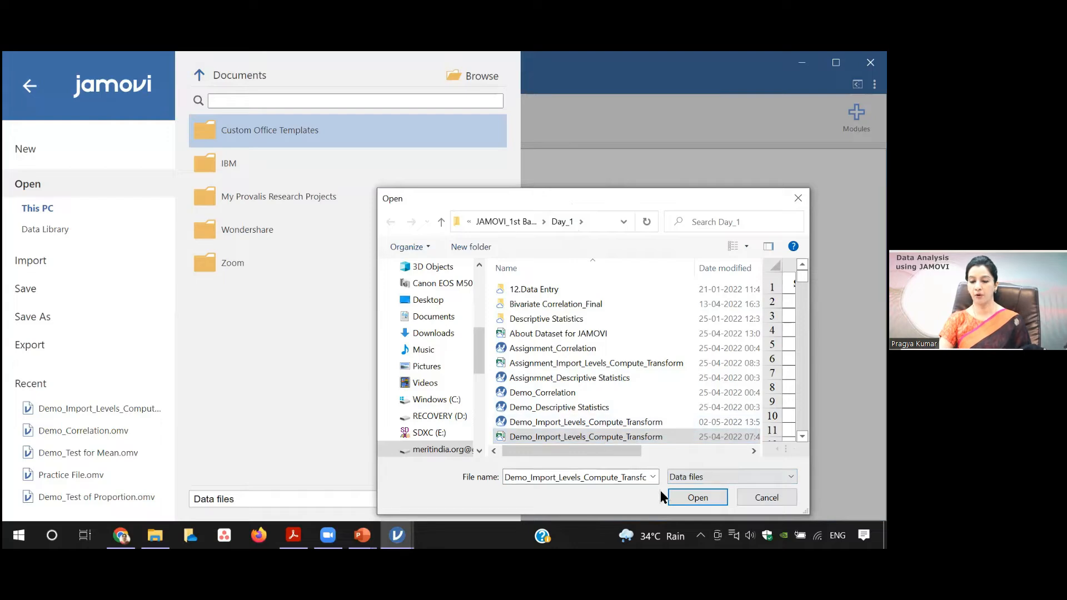
pyautogui.click(688, 498)
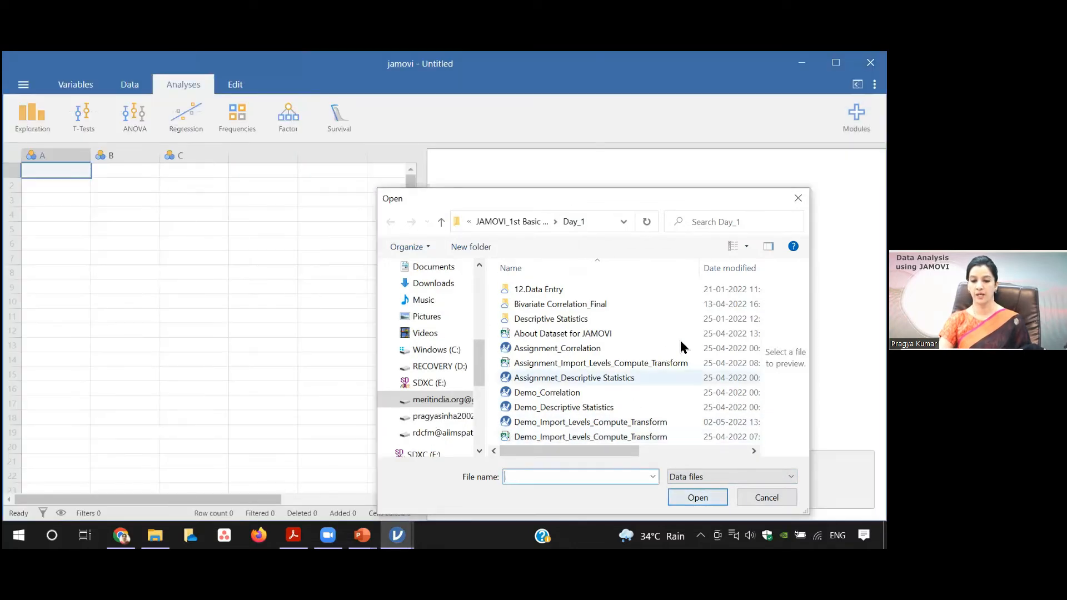
pyautogui.click(797, 199)
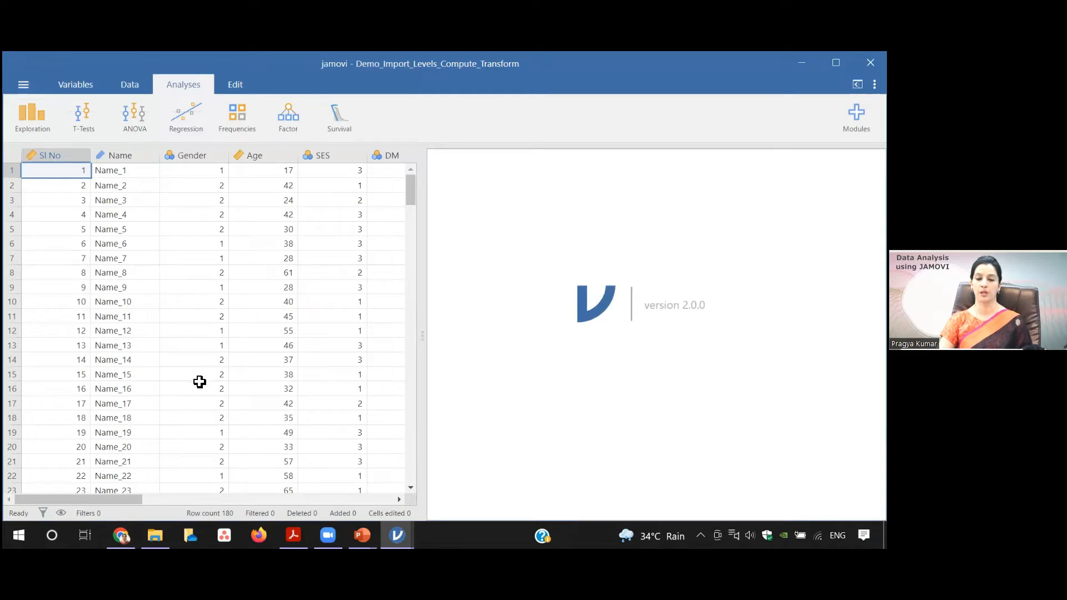
# Examine the variables and rows of the imported dataset.
pyautogui.moveTo(109, 499)
pyautogui.mouseDown()
pyautogui.moveTo(156, 499)
pyautogui.moveTo(109, 498)
pyautogui.mouseUp()
pyautogui.moveTo(127, 500); pyautogui.dragTo(259, 500)
pyautogui.moveTo(196, 400); pyautogui.dragTo(206, 140)
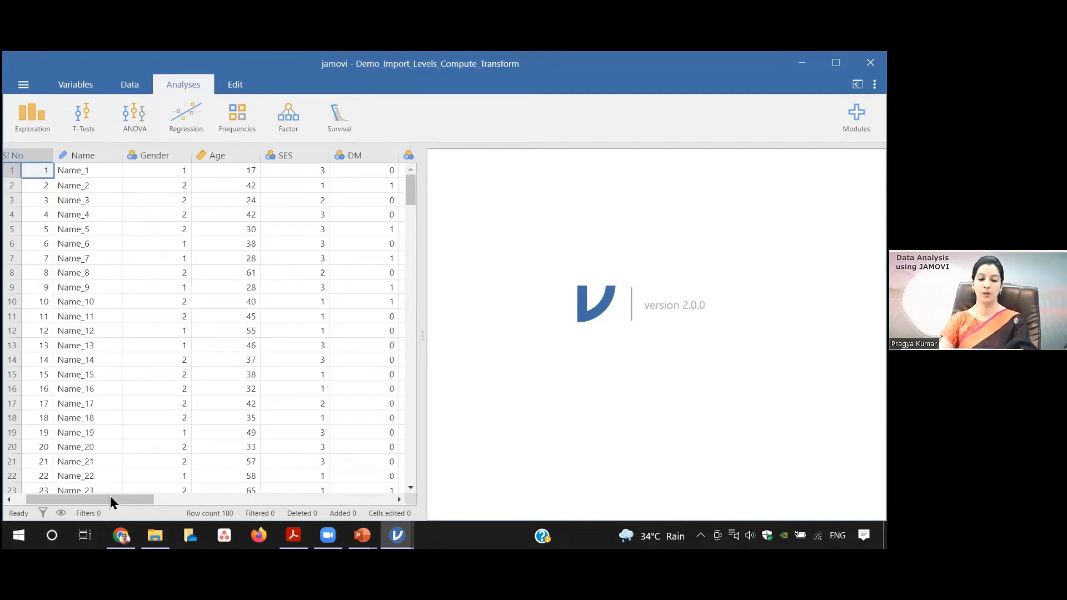
# Open the setup of the Gender variable and review its description field and available data types.
pyautogui.hscroll(-2, 223, 428)
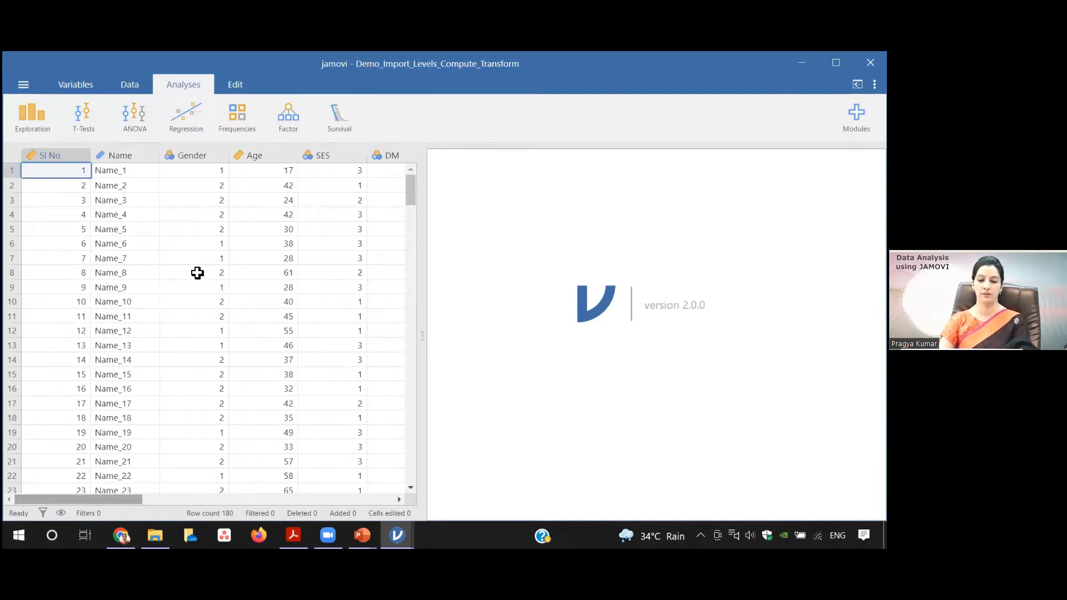
pyautogui.doubleClick(205, 157)
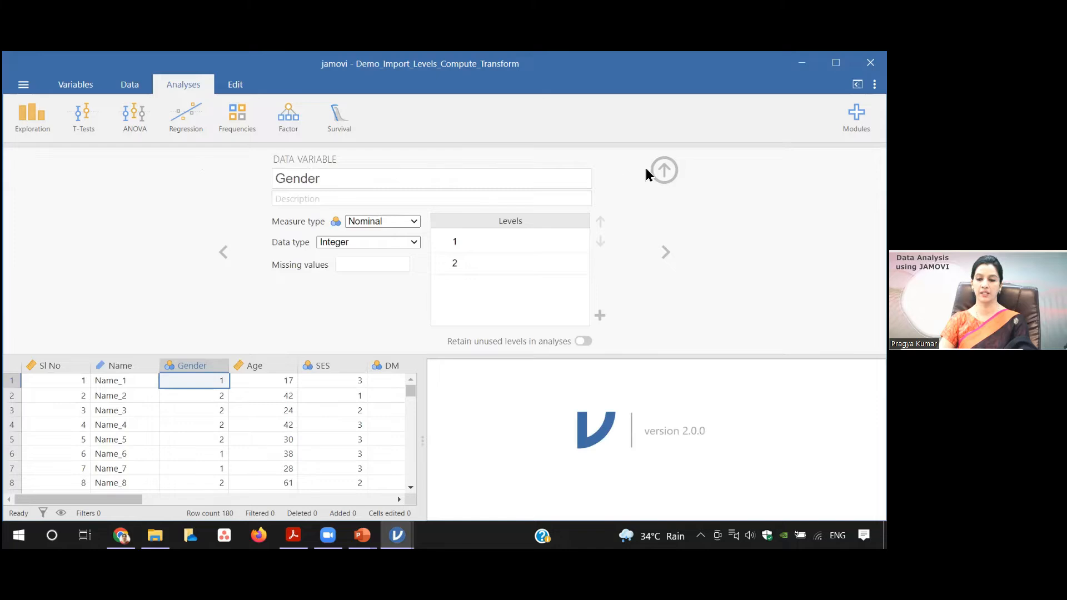
pyautogui.click(663, 170)
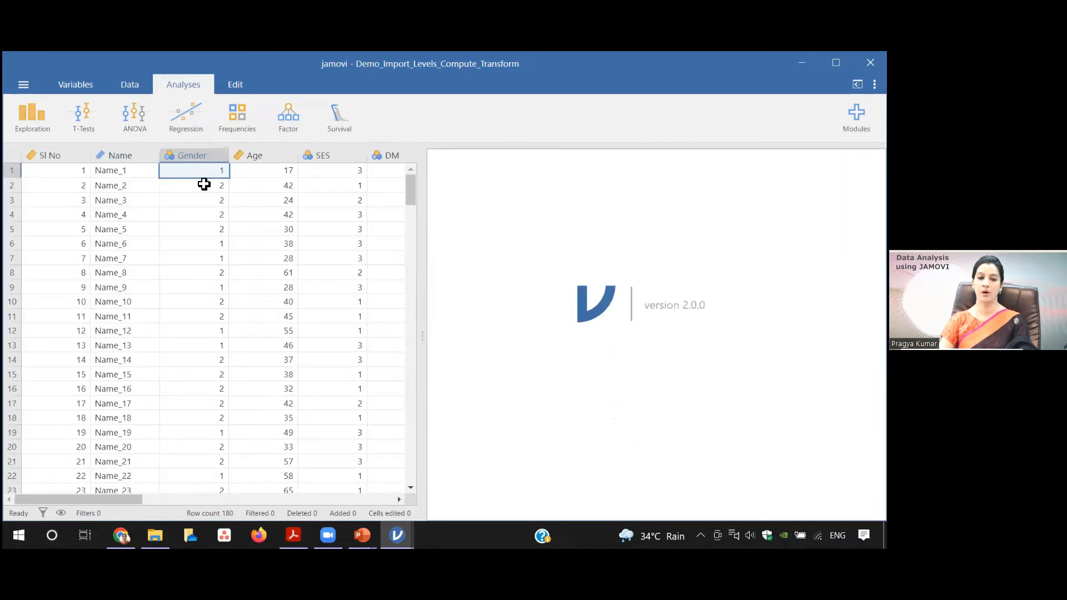
pyautogui.click(132, 87)
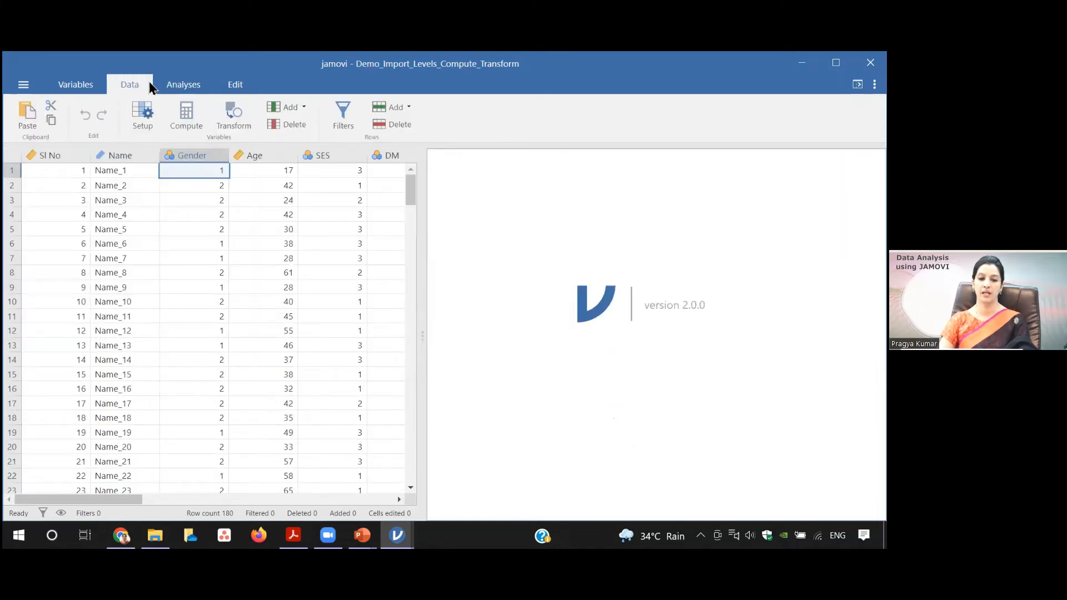
pyautogui.click(144, 114)
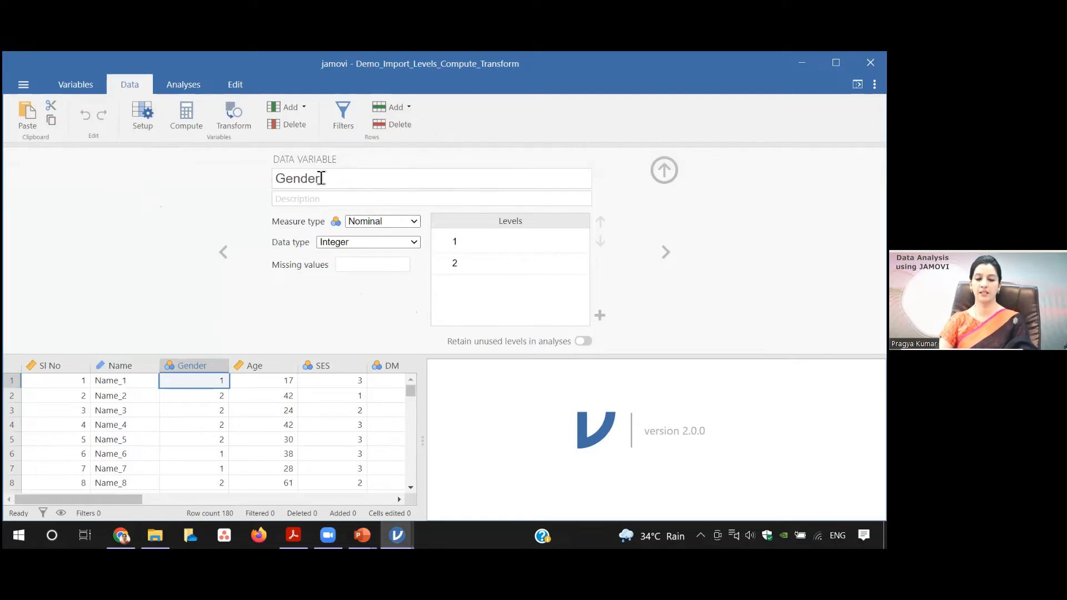
pyautogui.click(311, 203)
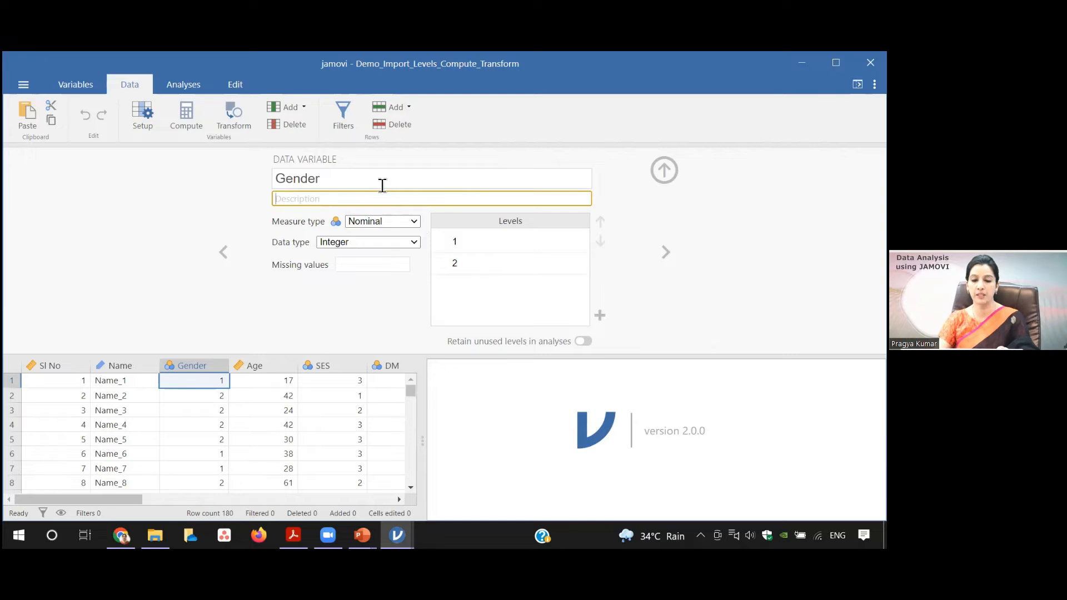
pyautogui.click(414, 243)
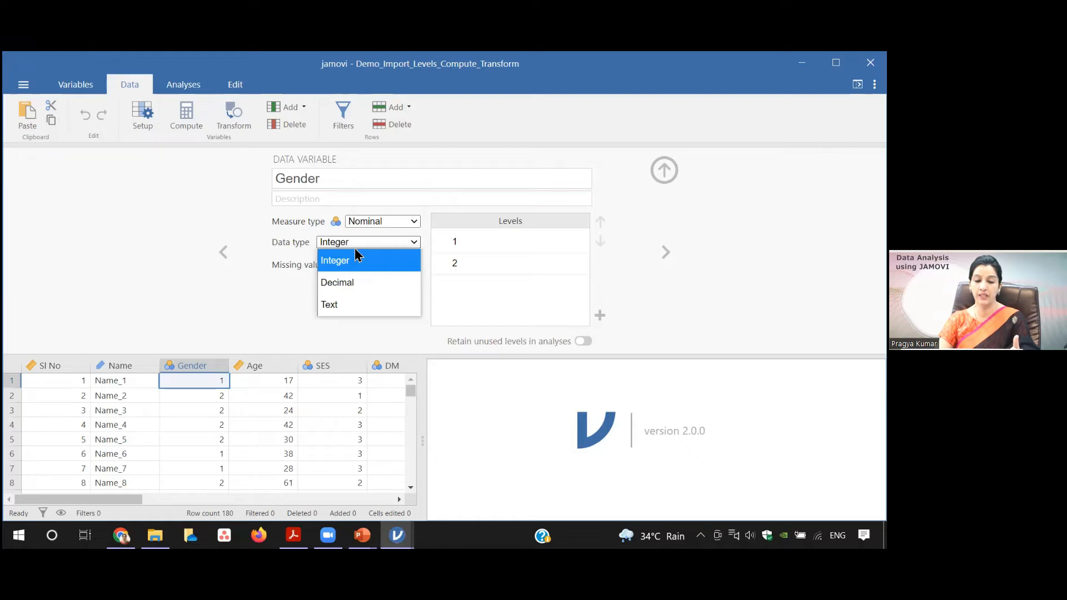
pyautogui.press('Escape')
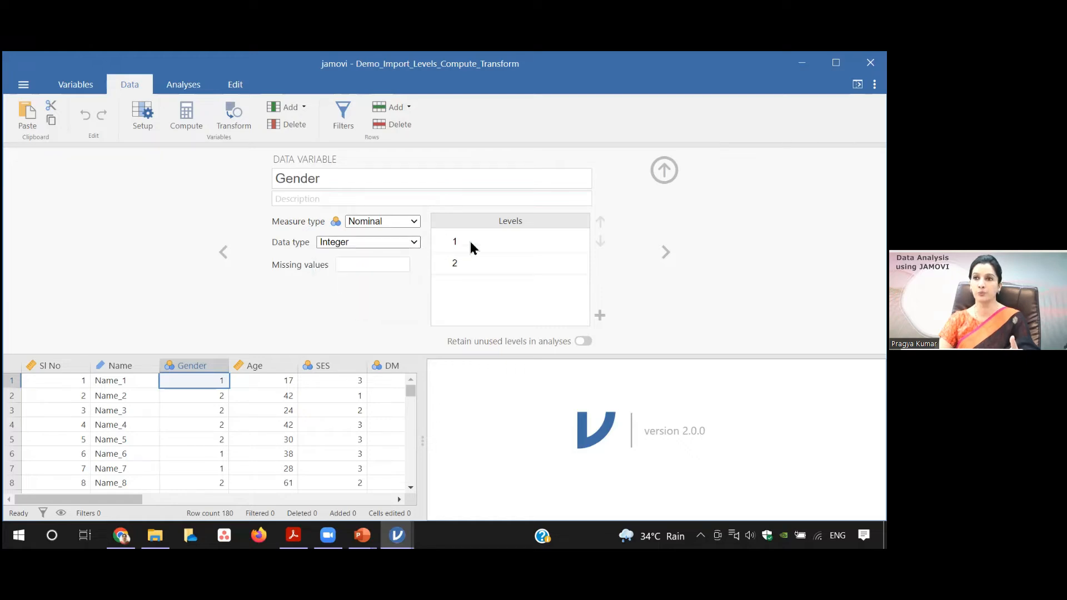
# Label the Gender variable's levels, naming level 1 male and level 2 Female.
pyautogui.click(470, 242)
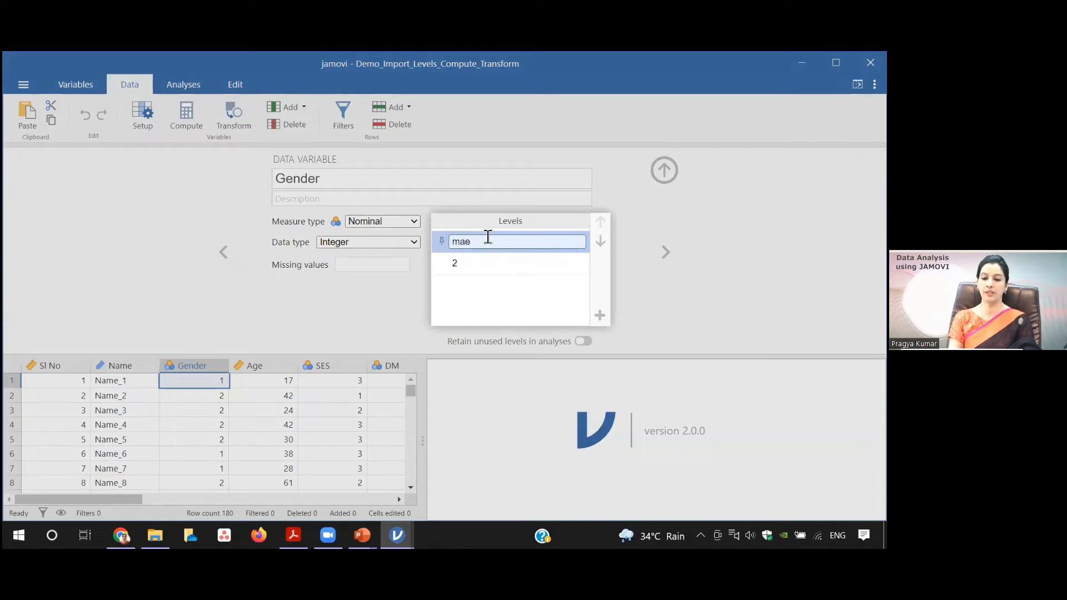
pyautogui.write('le')
pyautogui.click(473, 266)
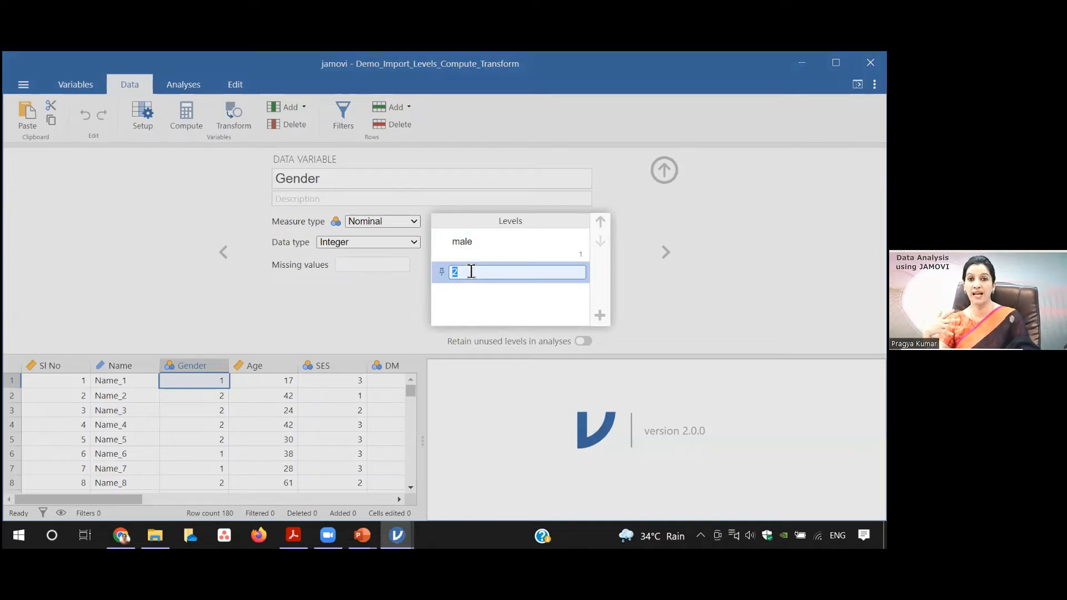
pyautogui.write('Fe')
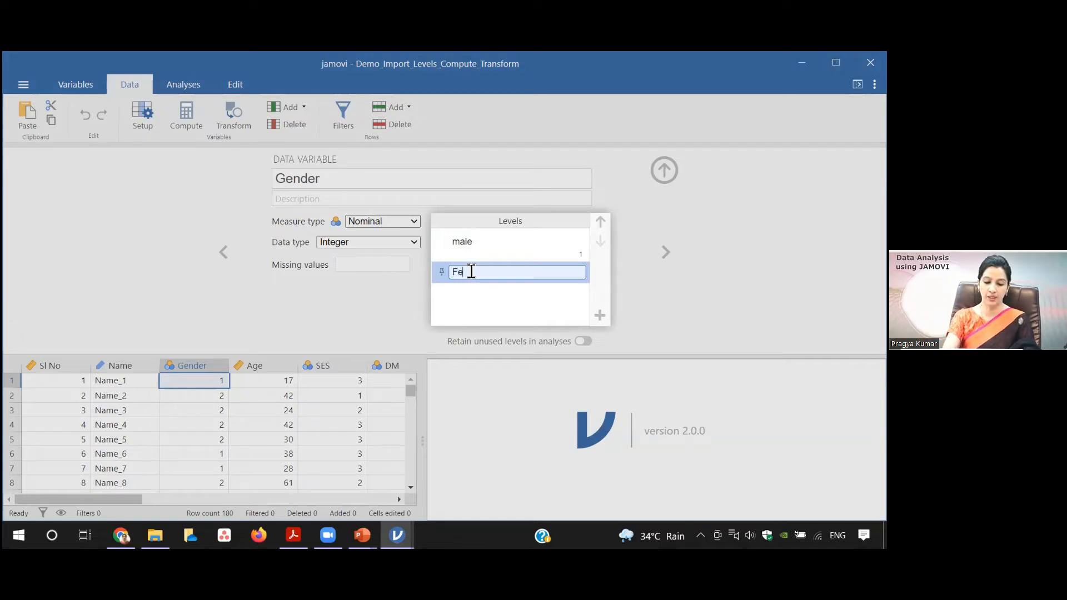
pyautogui.write('male')
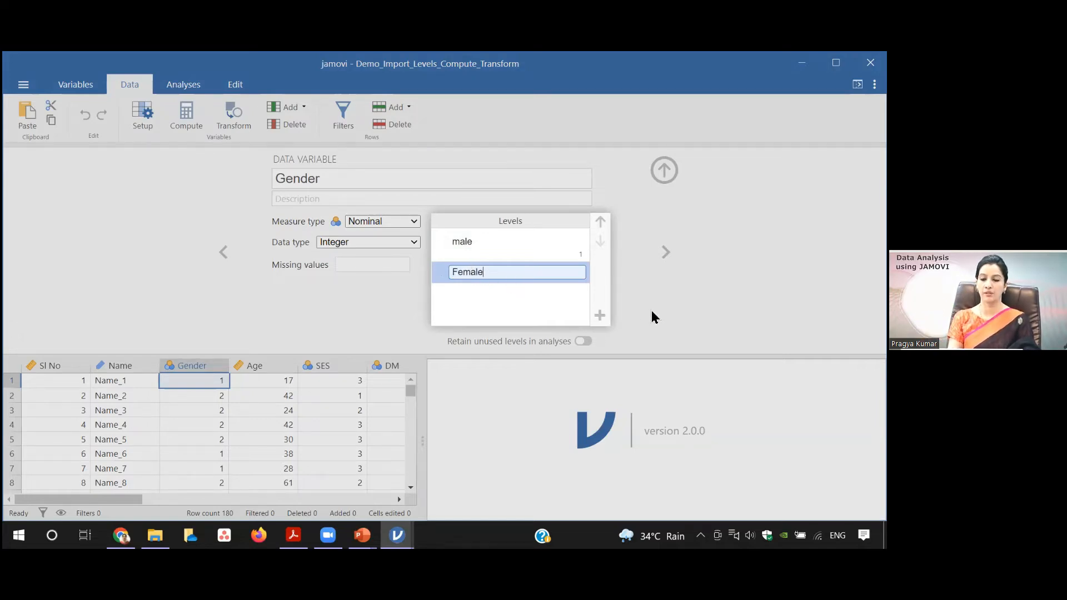
pyautogui.press('Return')
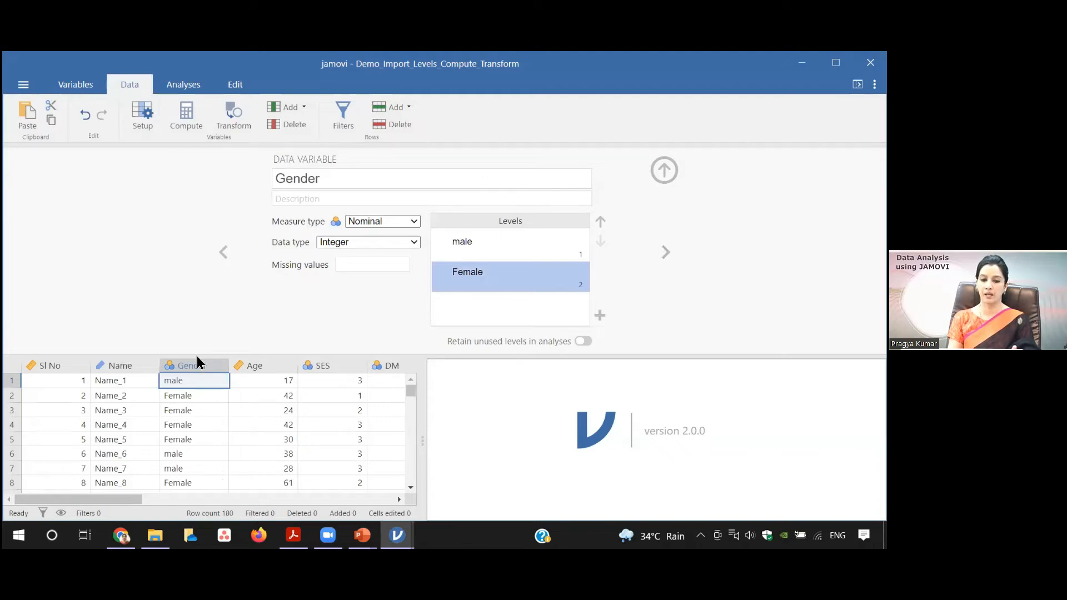
# Give the SES variable the description "socio economic status" and set its measure type to Ordinal.
pyautogui.click(665, 251)
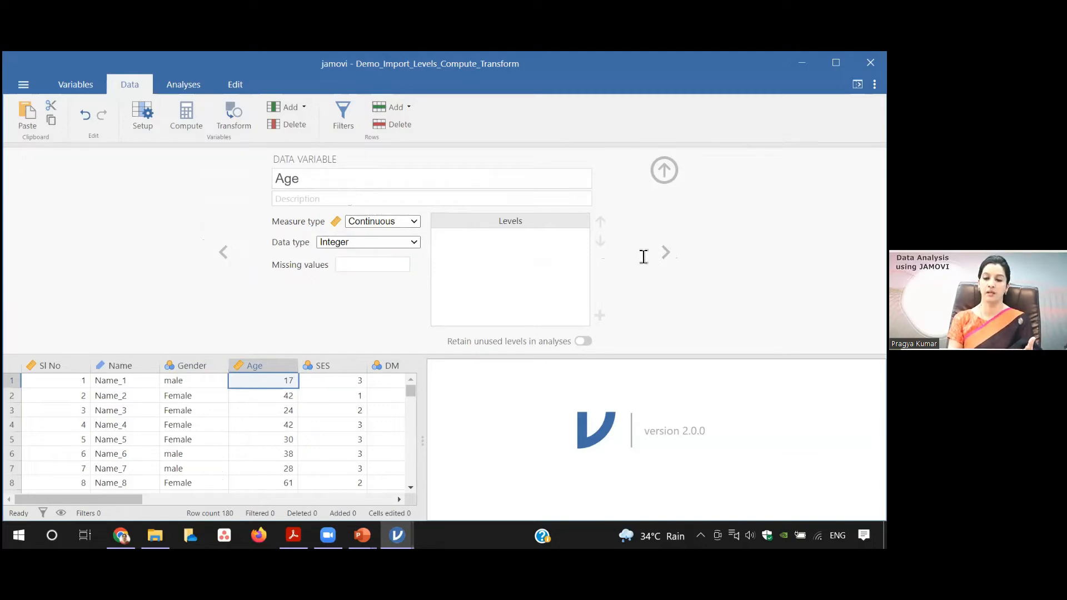
pyautogui.click(665, 250)
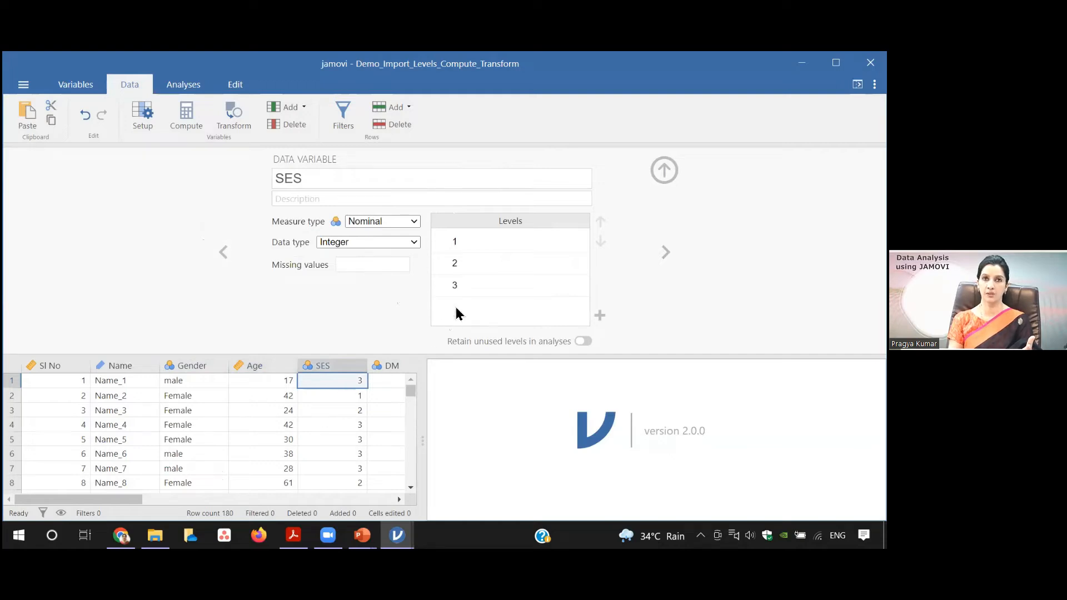
pyautogui.click(463, 283)
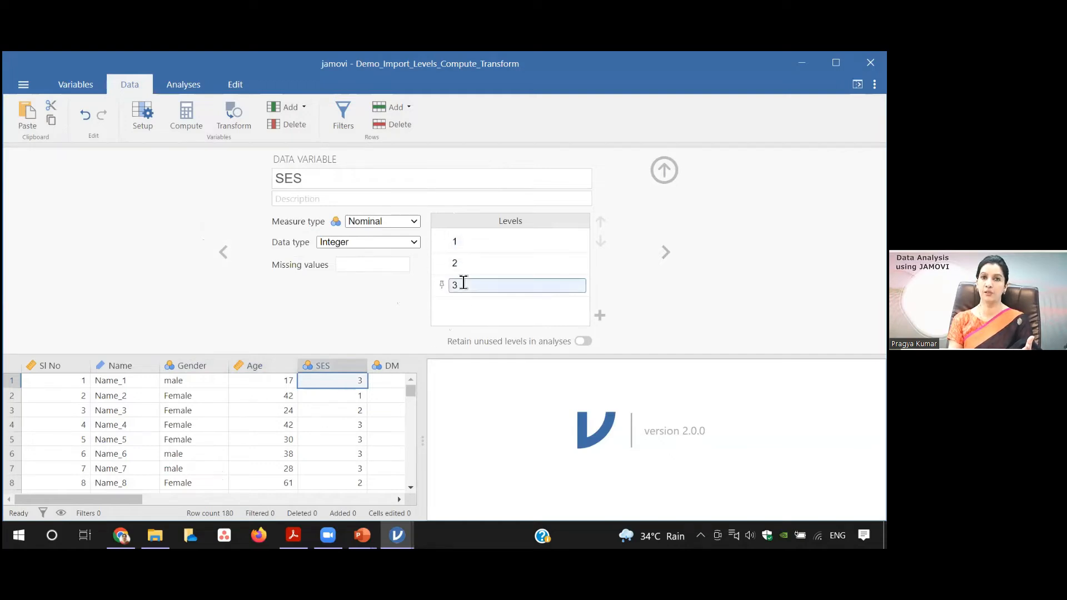
pyautogui.click(331, 198)
pyautogui.write('c')
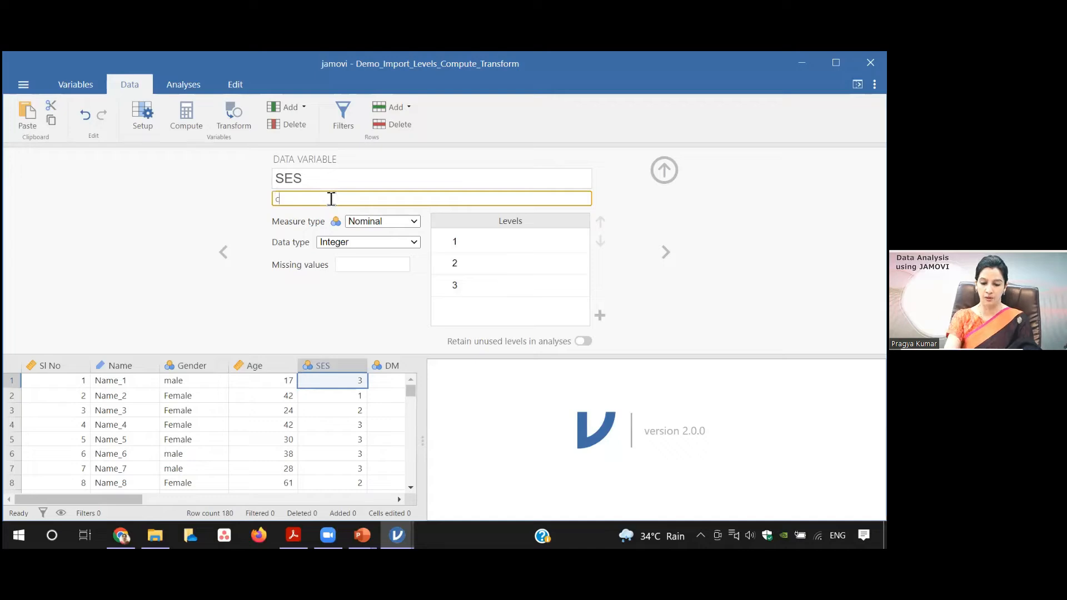
pyautogui.press('BackSpace')
pyautogui.write('socio economic status')
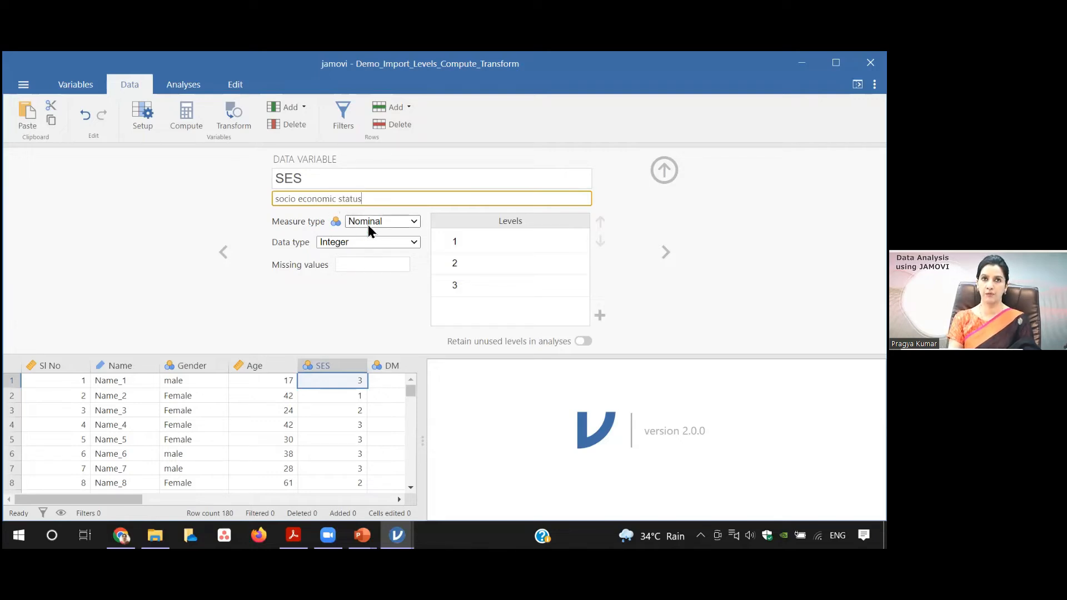
pyautogui.click(416, 222)
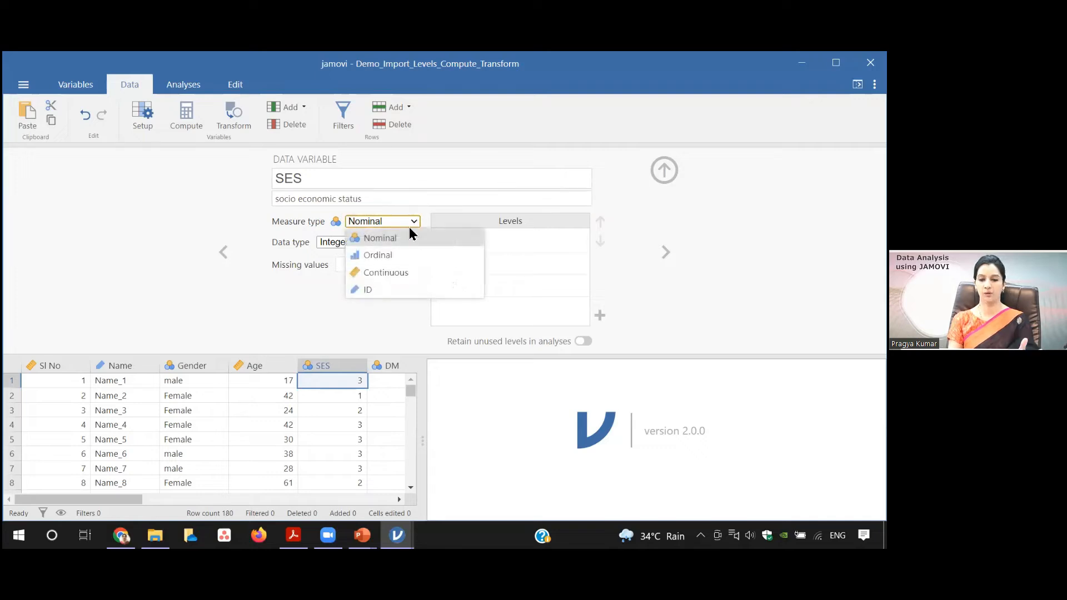
pyautogui.click(378, 255)
# Label the SES variable's levels 1, 2 and 3 as lower, middle and higher.
pyautogui.click(480, 241)
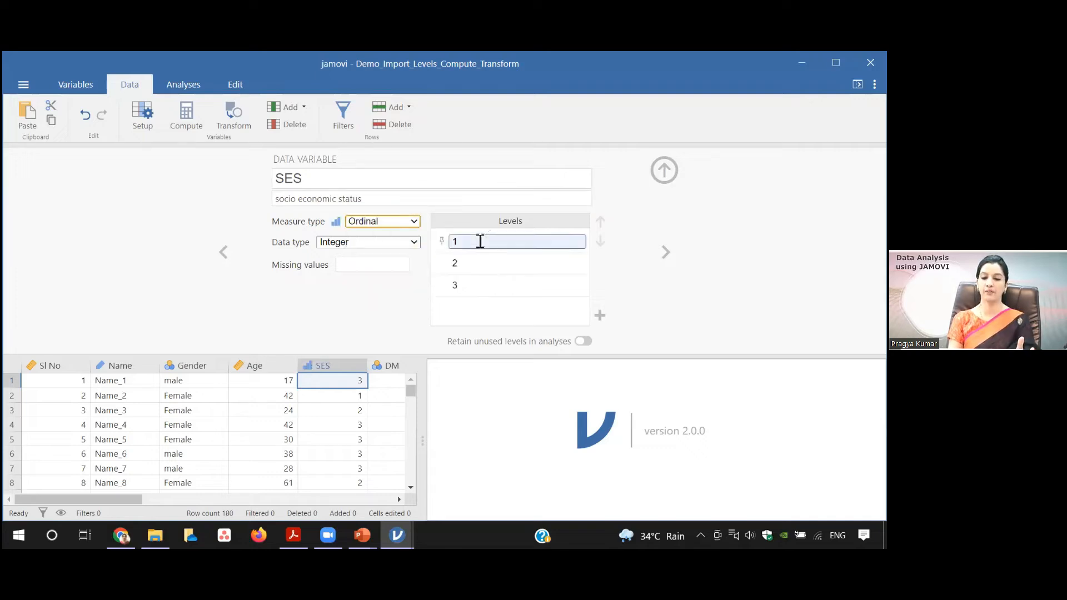
pyautogui.write('lo')
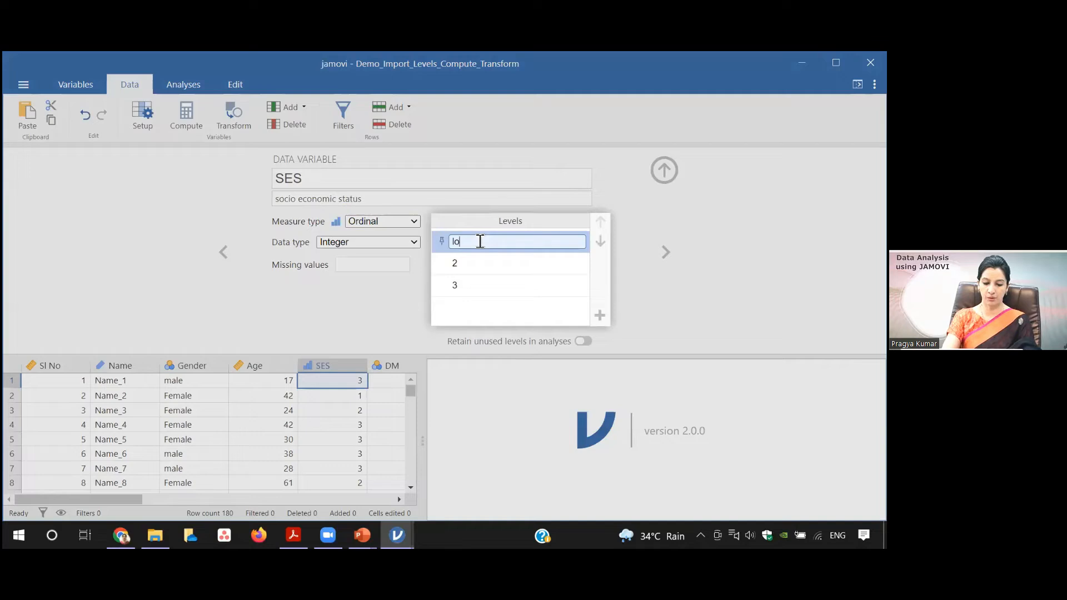
pyautogui.write('wer')
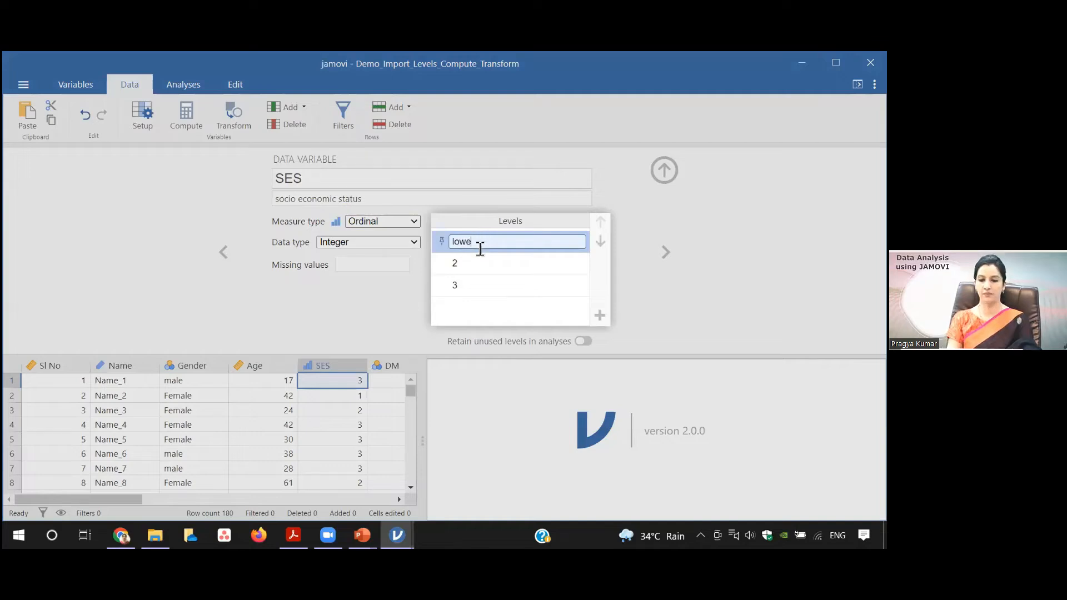
pyautogui.click(472, 261)
pyautogui.write('middle')
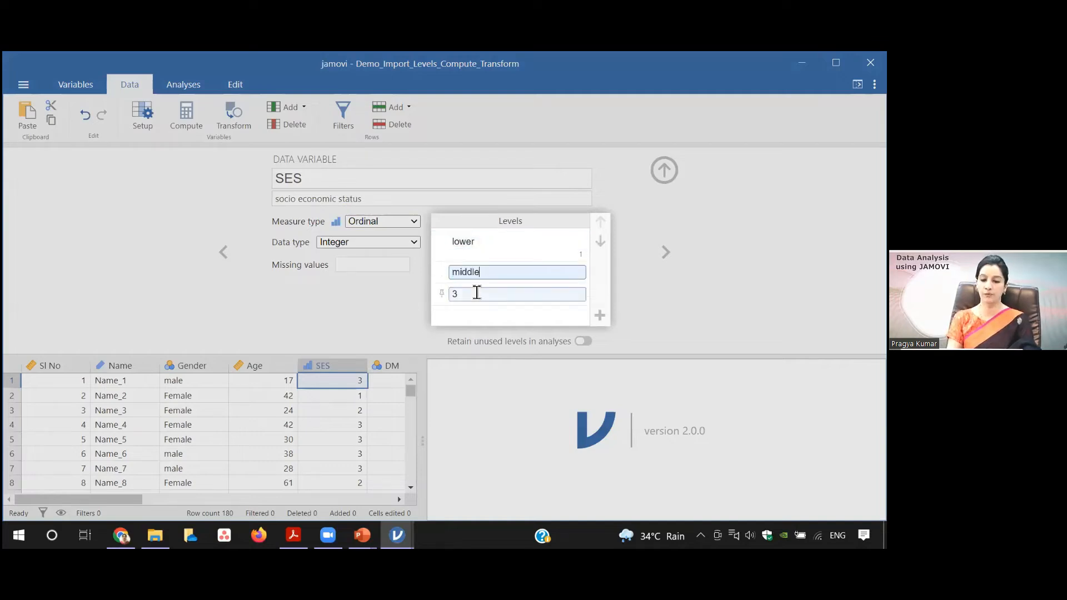
pyautogui.click(475, 294)
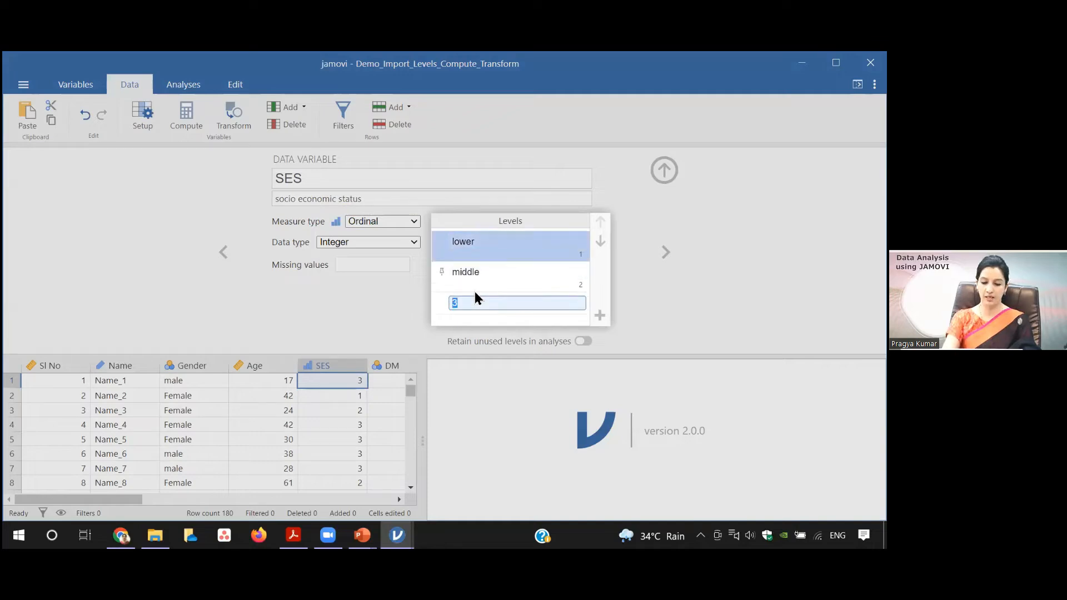
pyautogui.write('highre')
pyautogui.press('BackSpace')
pyautogui.press('BackSpace')
pyautogui.write('er')
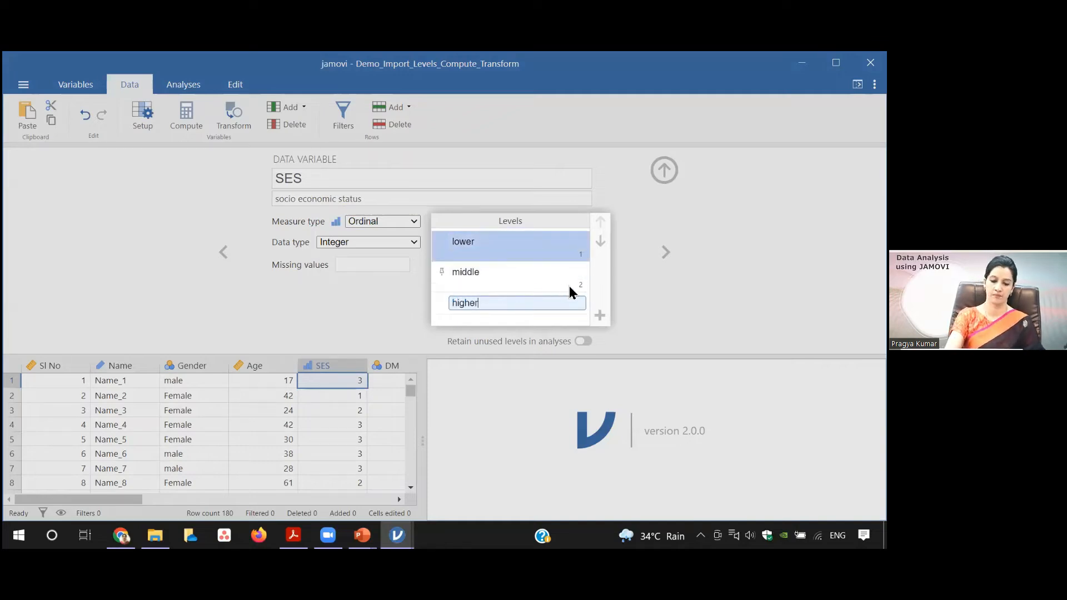
pyautogui.press('Return')
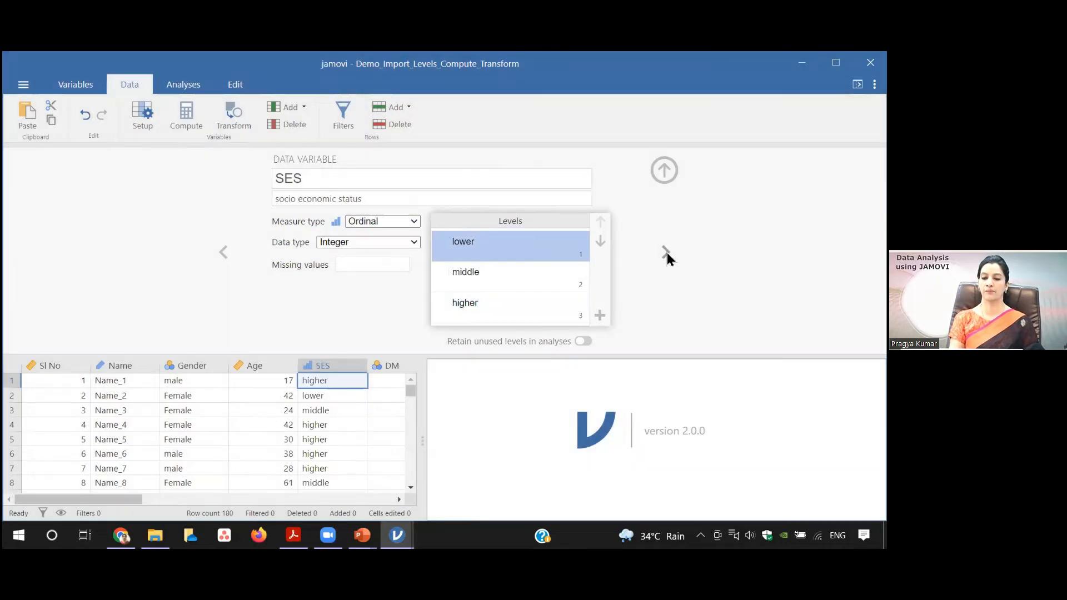
# Label the DM variable's levels, naming level 0 "no diabetes" and level 1 "diabetic".
pyautogui.click(666, 254)
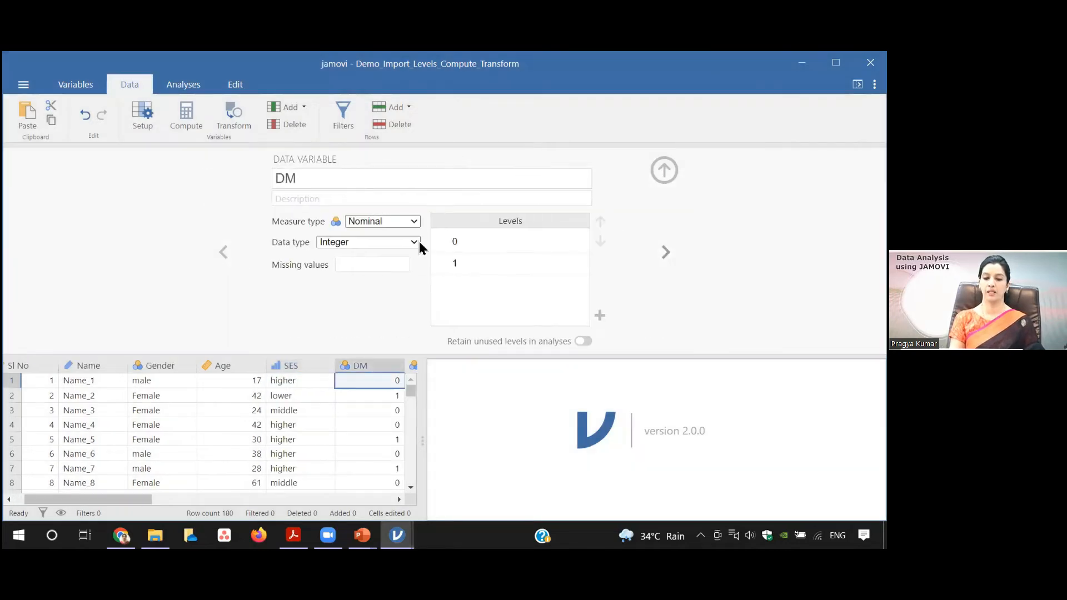
pyautogui.click(484, 243)
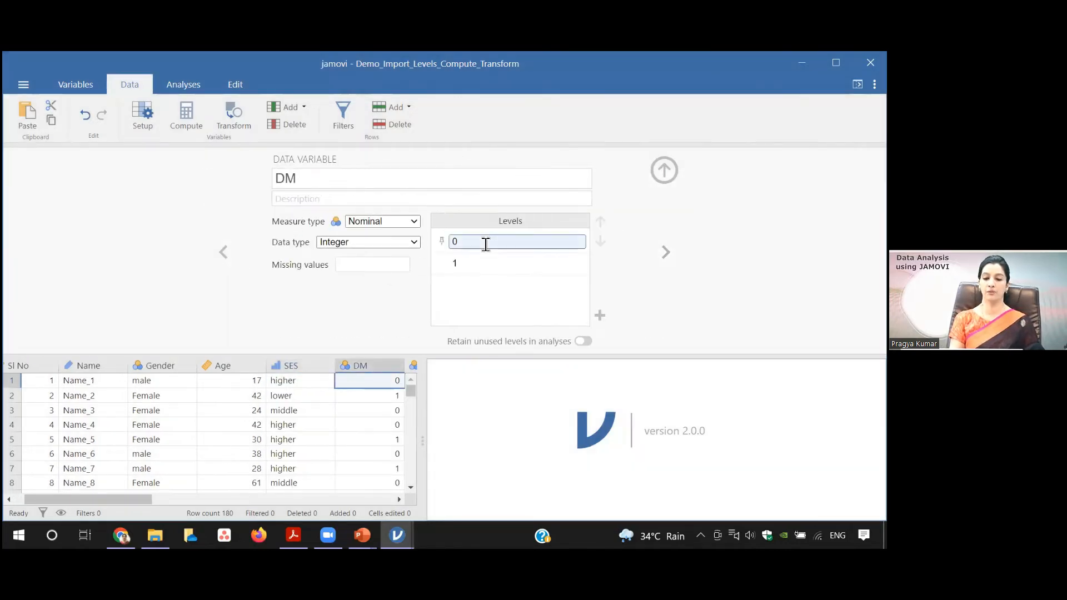
pyautogui.write('n')
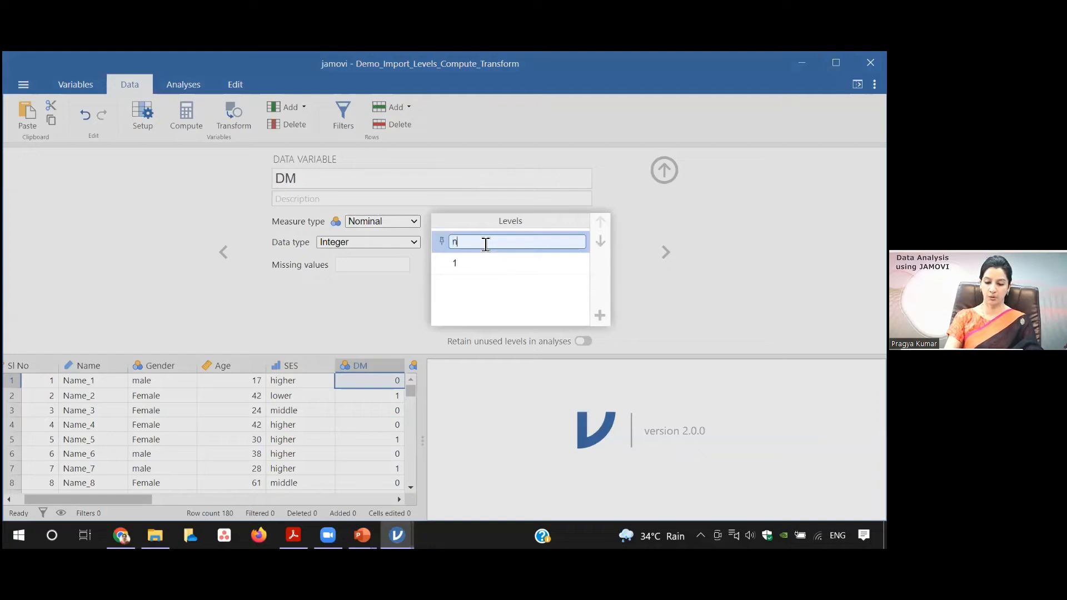
pyautogui.write('o dia')
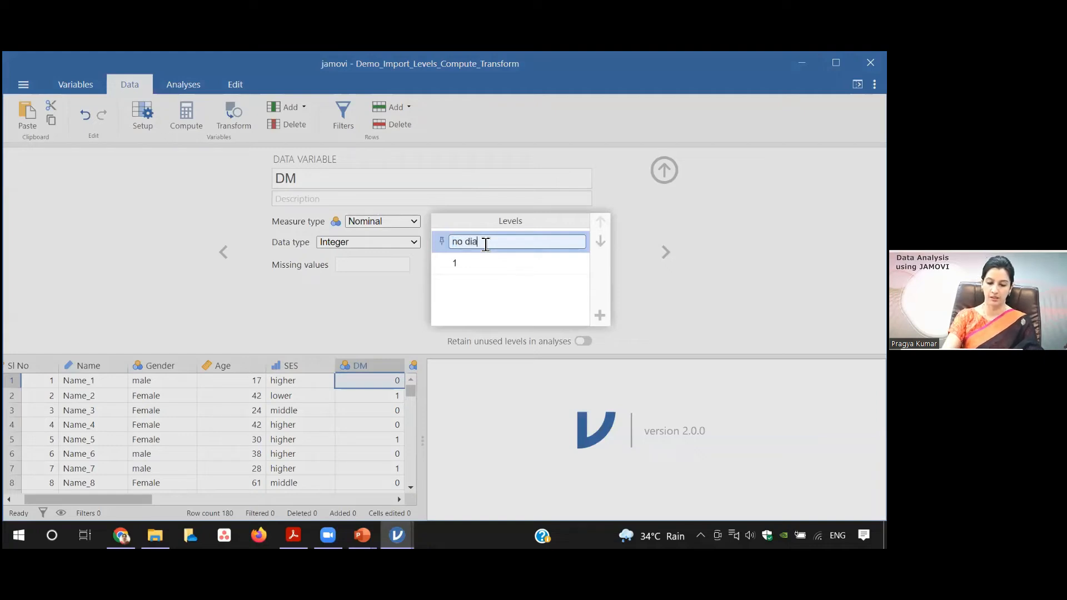
pyautogui.write('betes')
pyautogui.click(481, 264)
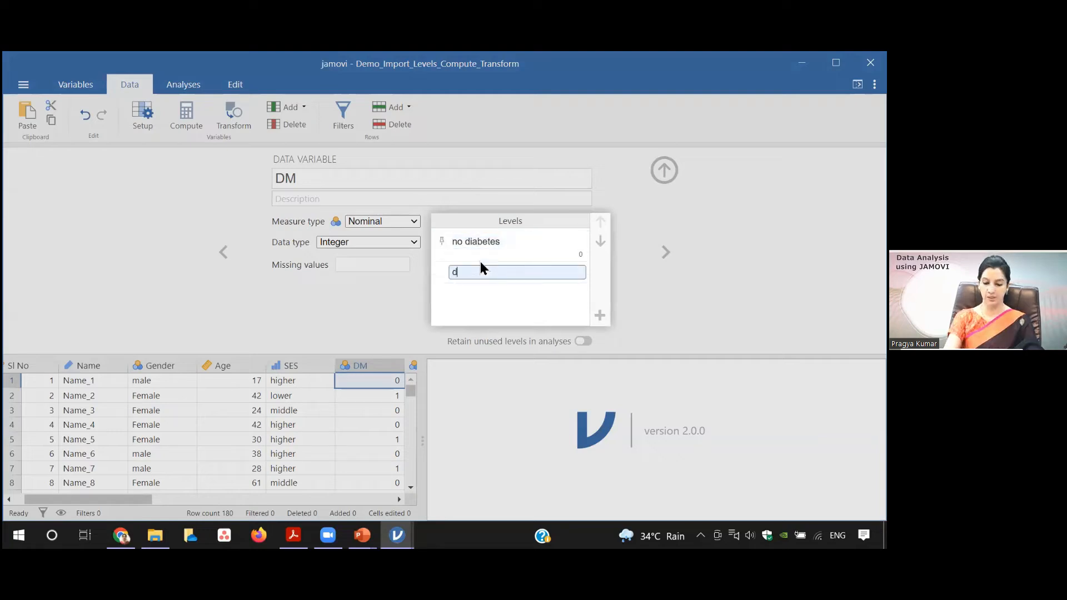
pyautogui.write('diabetic')
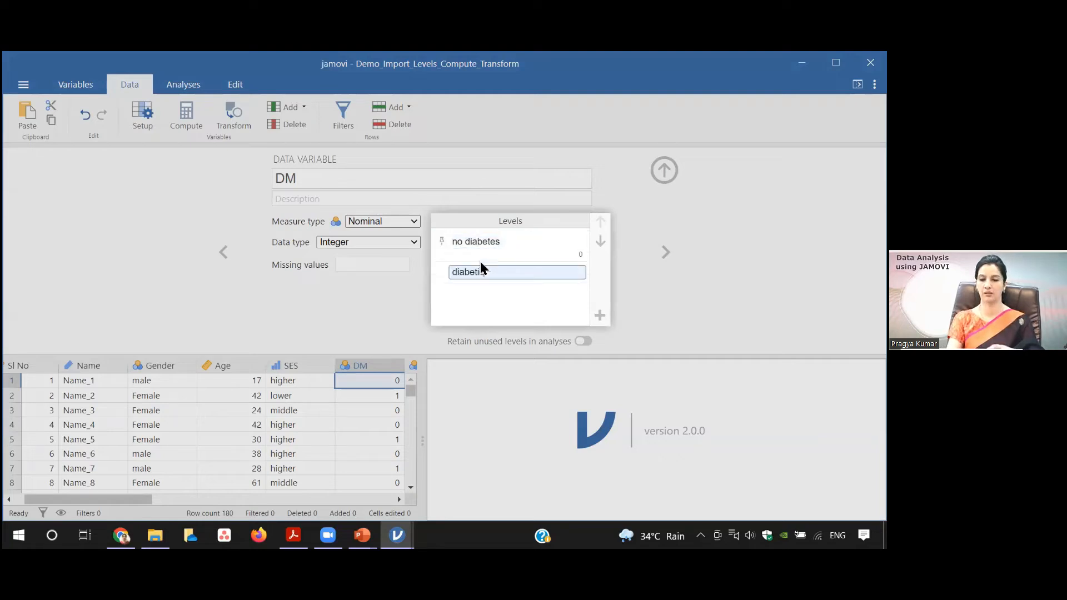
pyautogui.press('Return')
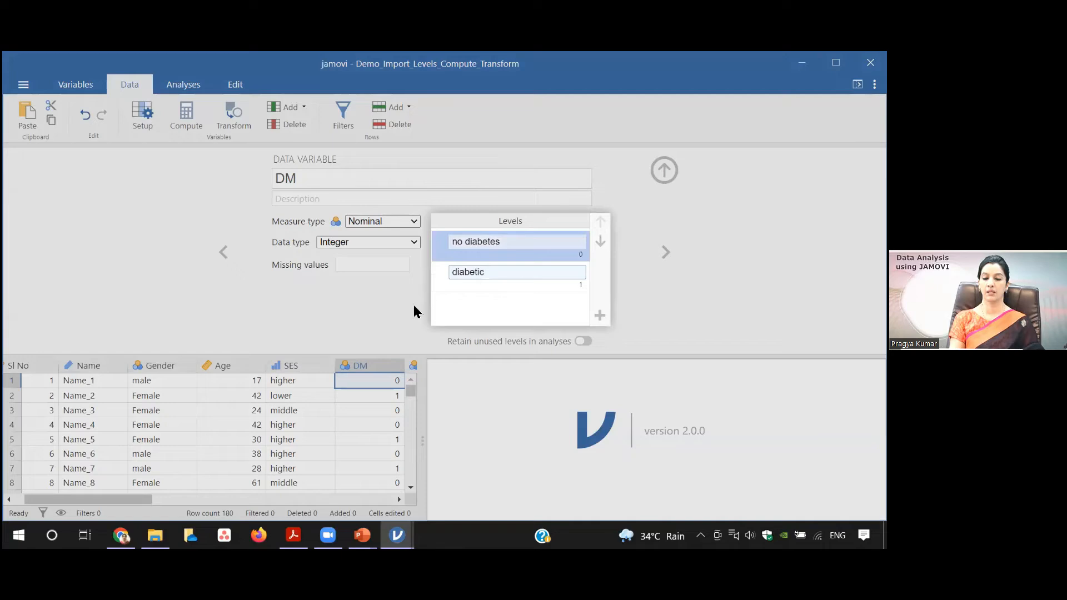
# Look through the setup of the HTN and CVD variables and their levels.
pyautogui.click(655, 261)
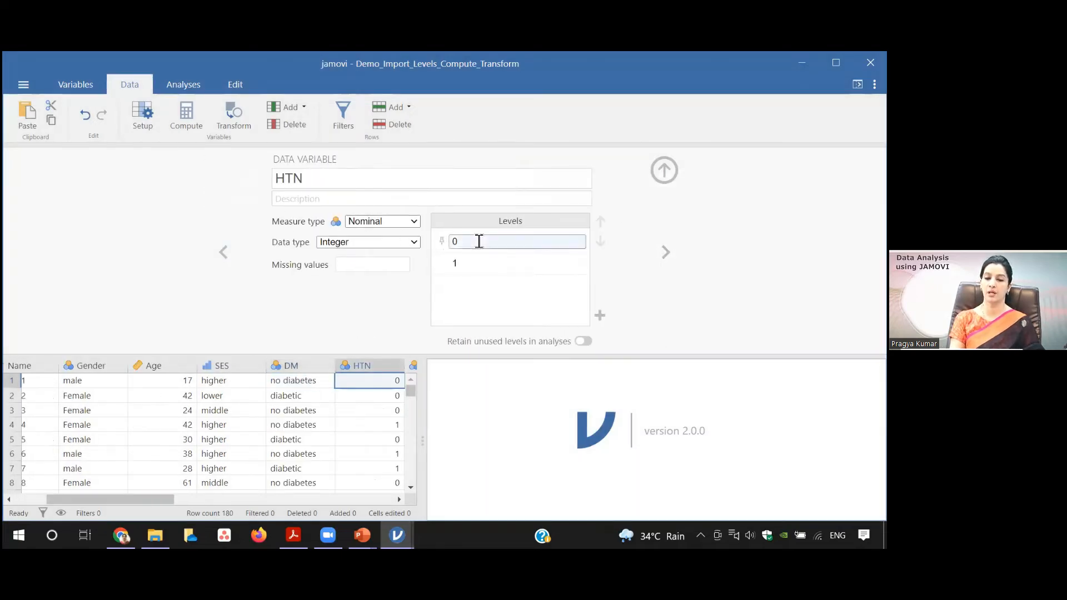
pyautogui.click(665, 253)
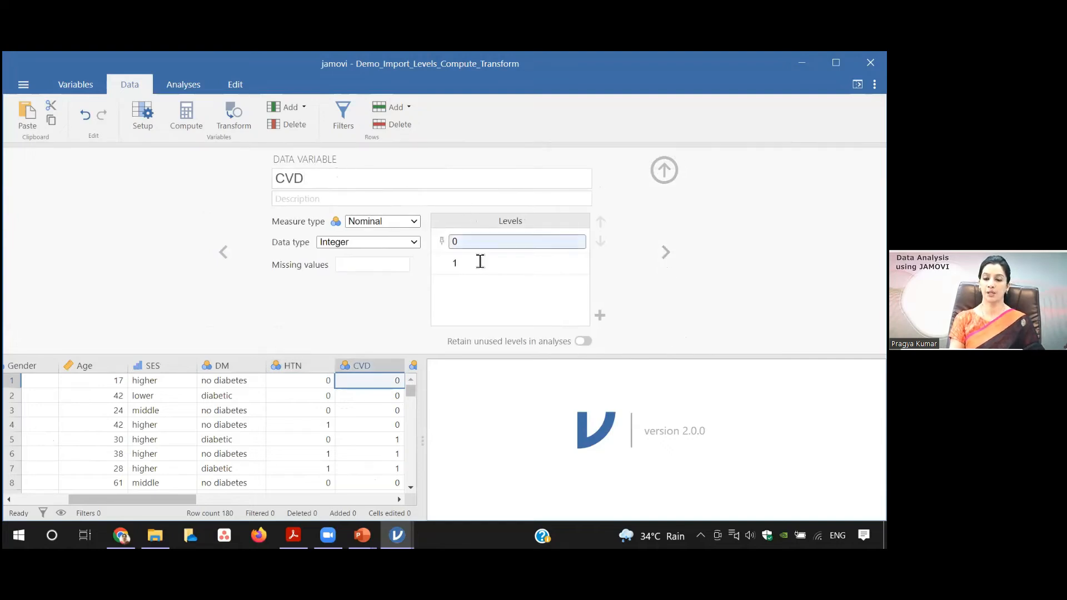
# Look through the setup of the remaining variables from Stroke to Admitted_1 and close the variable editor.
pyautogui.click(665, 253)
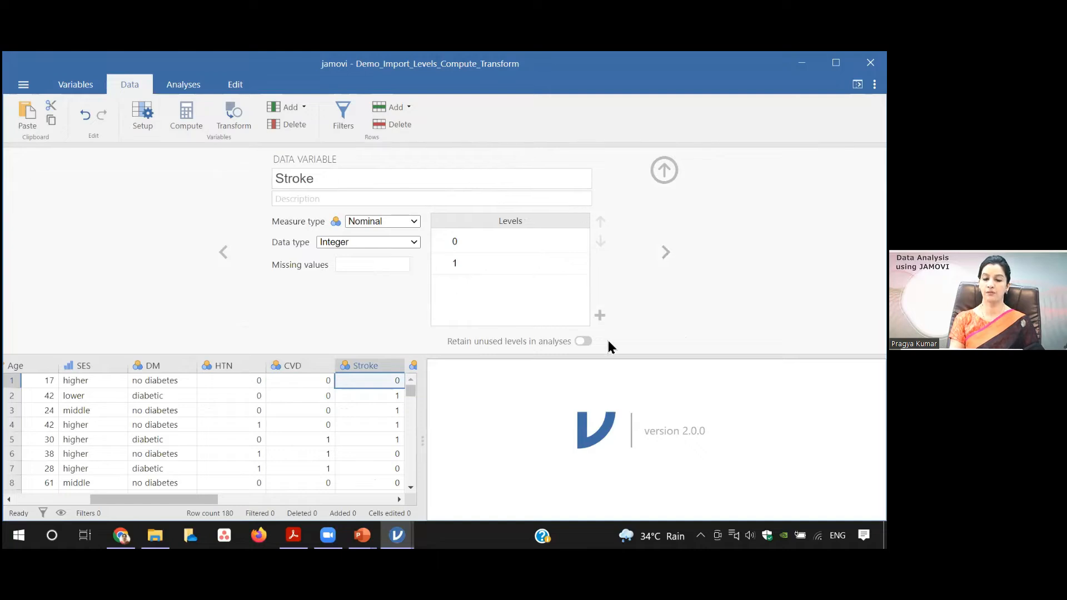
pyautogui.click(665, 252)
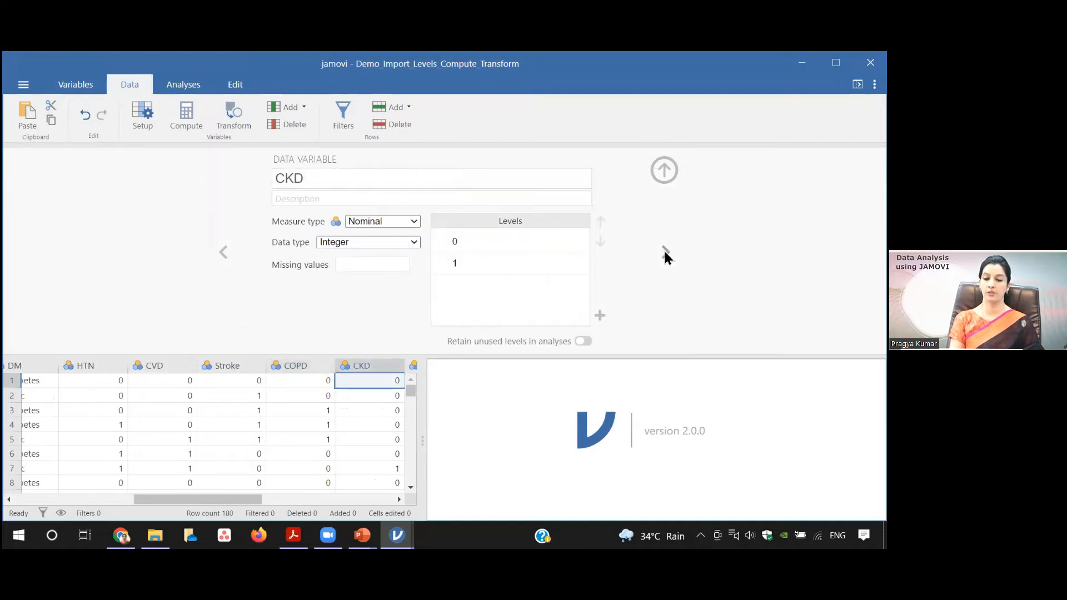
pyautogui.click(665, 252)
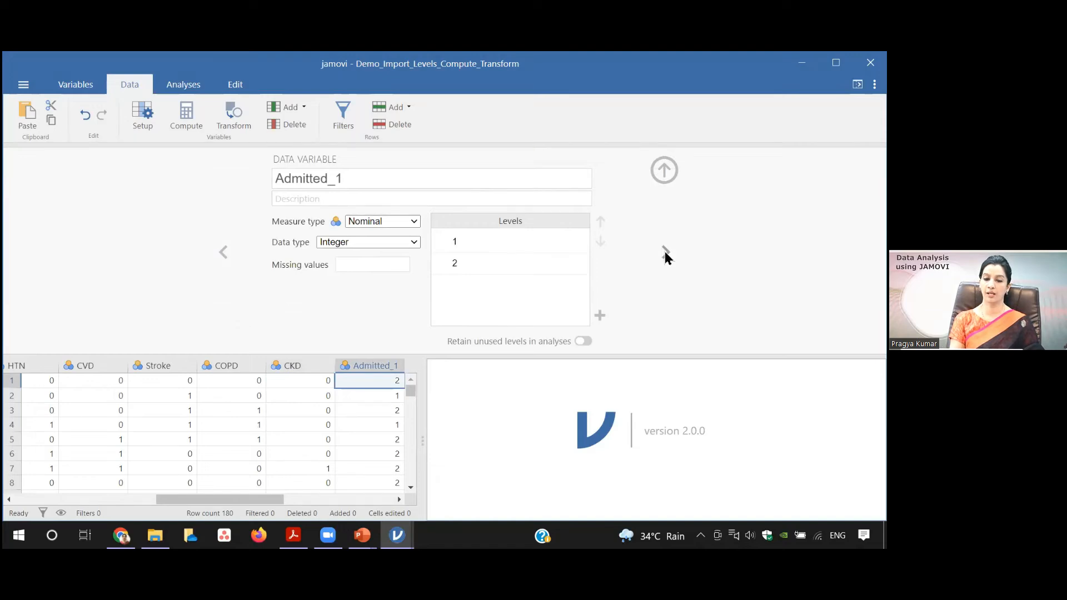
pyautogui.click(665, 252)
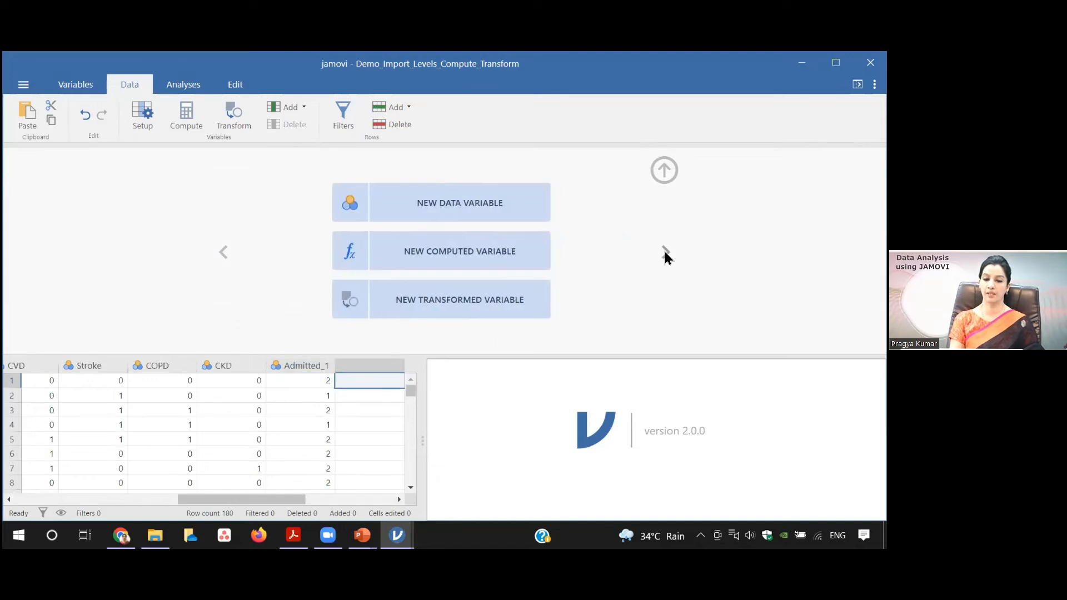
pyautogui.click(224, 249)
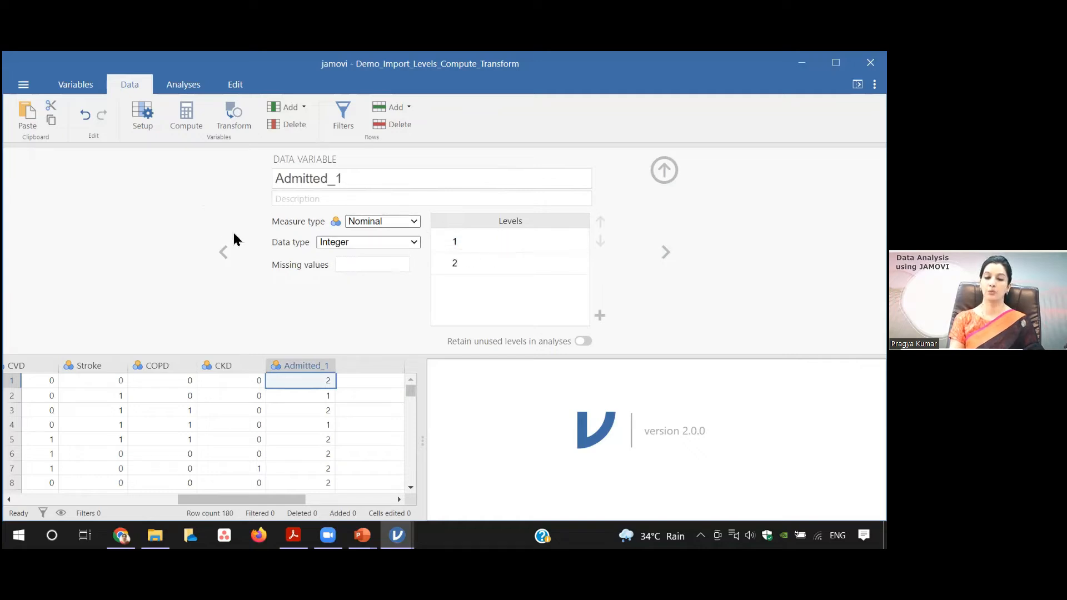
pyautogui.click(223, 253)
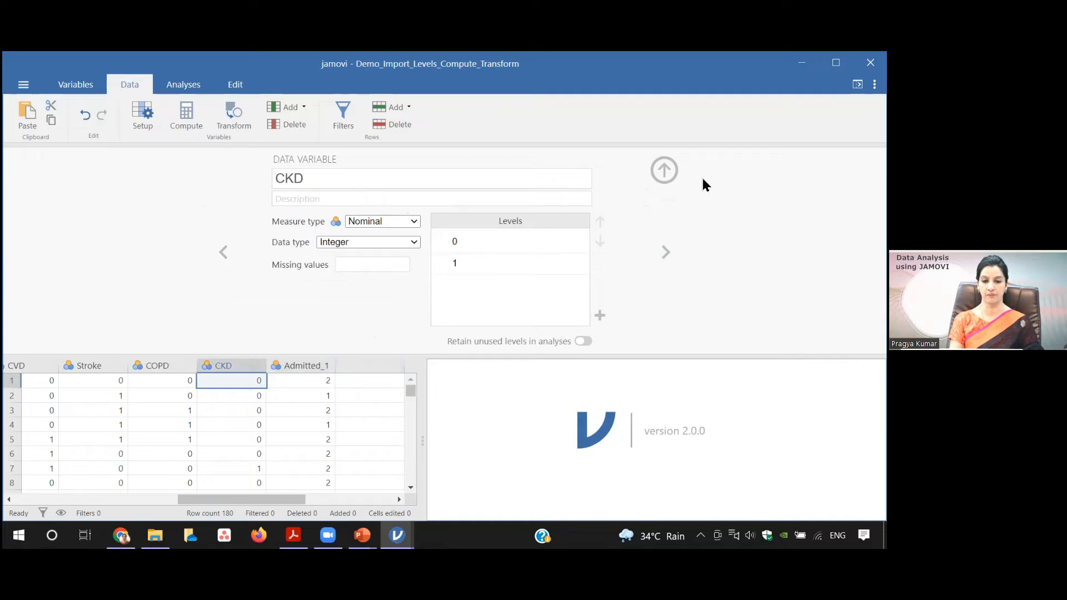
pyautogui.click(663, 170)
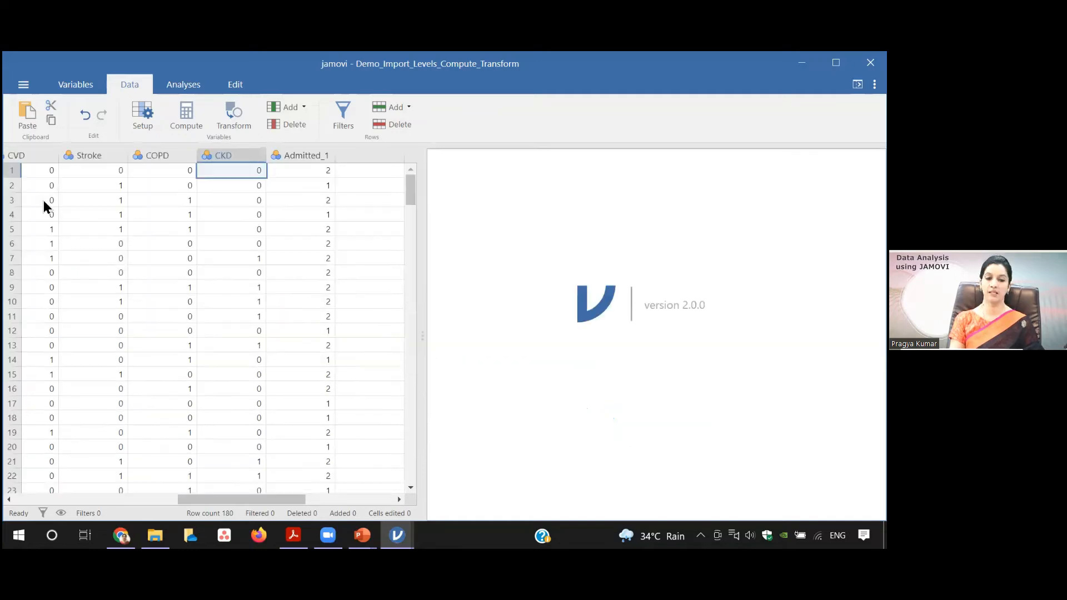
# Examine the Stroke variable's measure type, data type and levels in its setup.
pyautogui.doubleClick(90, 157)
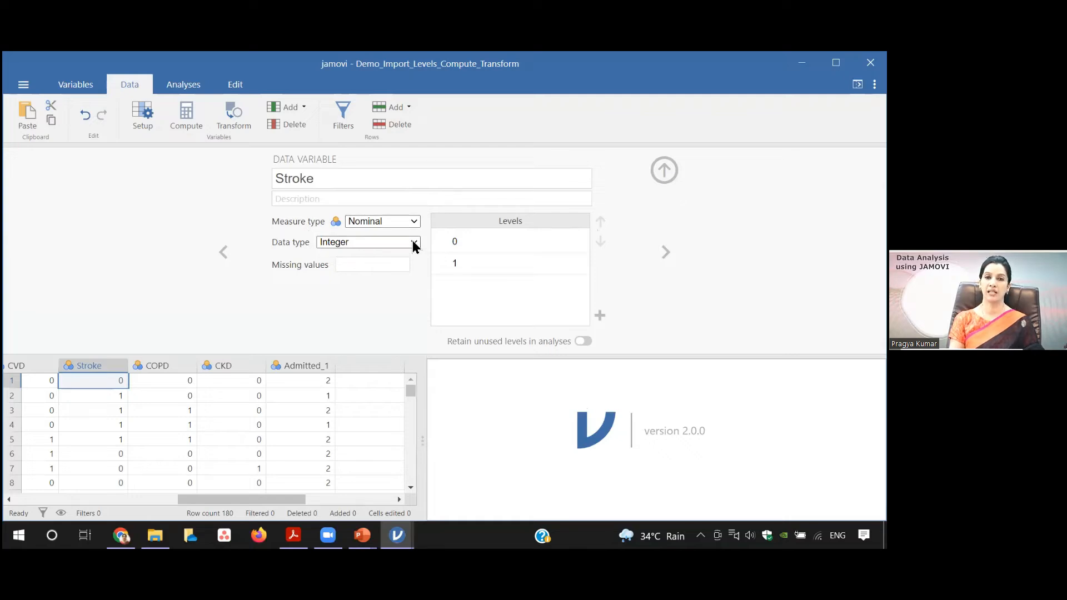
pyautogui.click(458, 243)
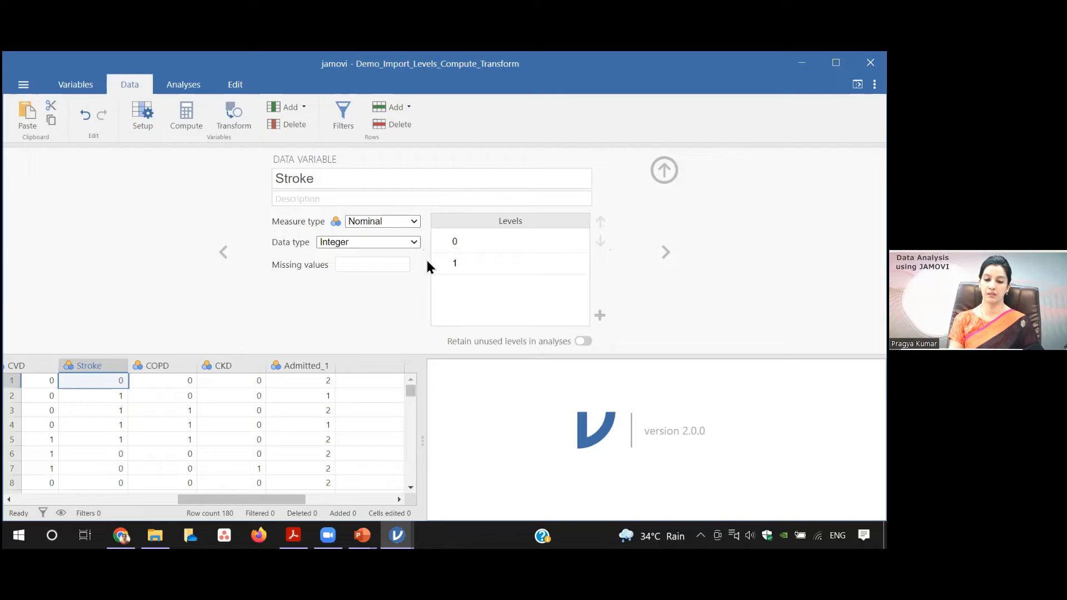
pyautogui.click(664, 170)
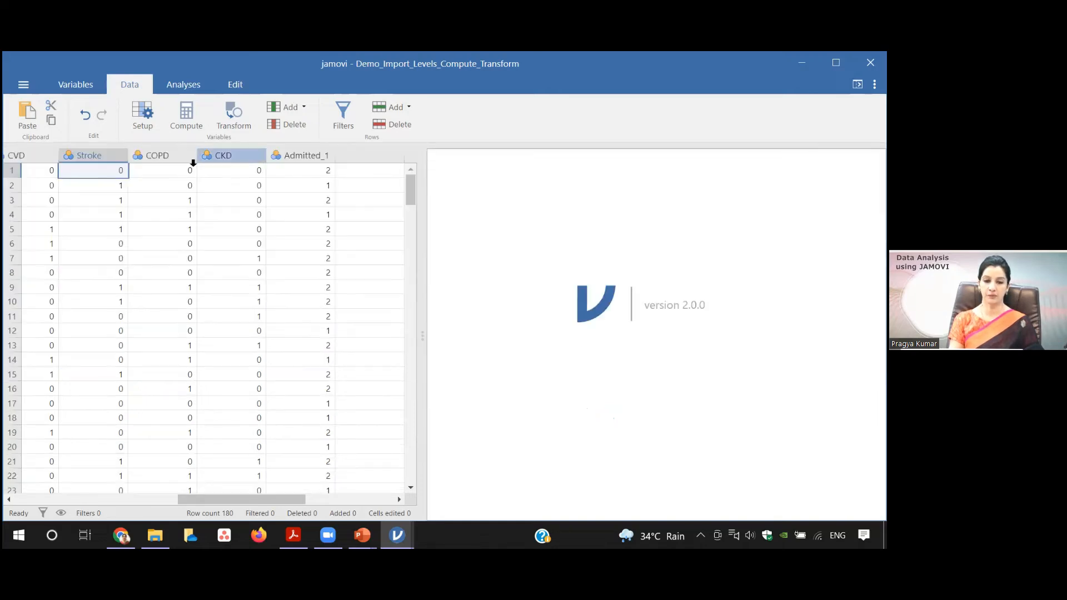
pyautogui.click(142, 114)
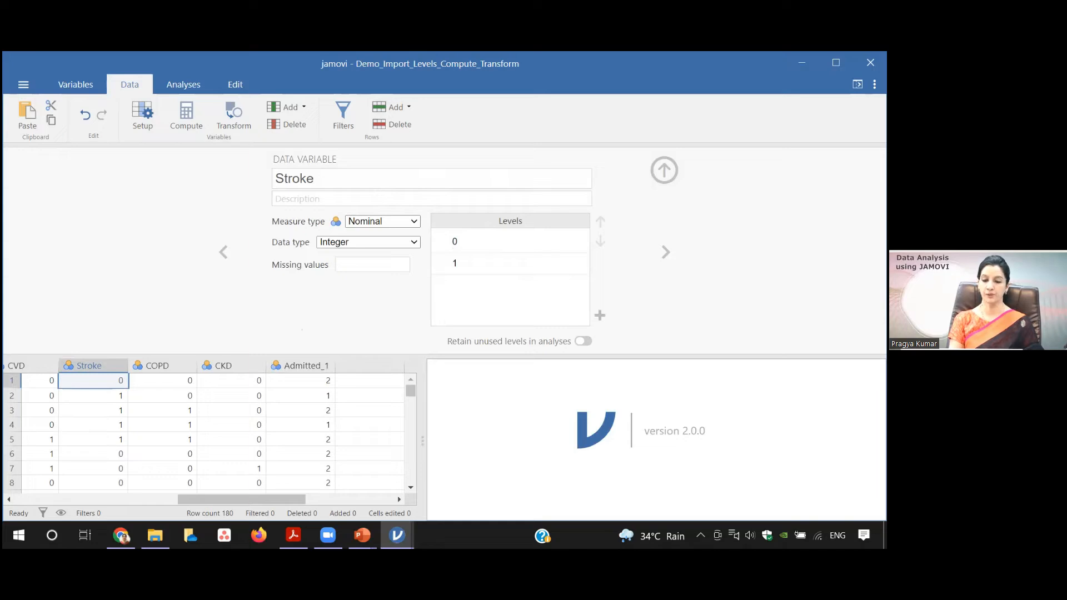
pyautogui.click(665, 171)
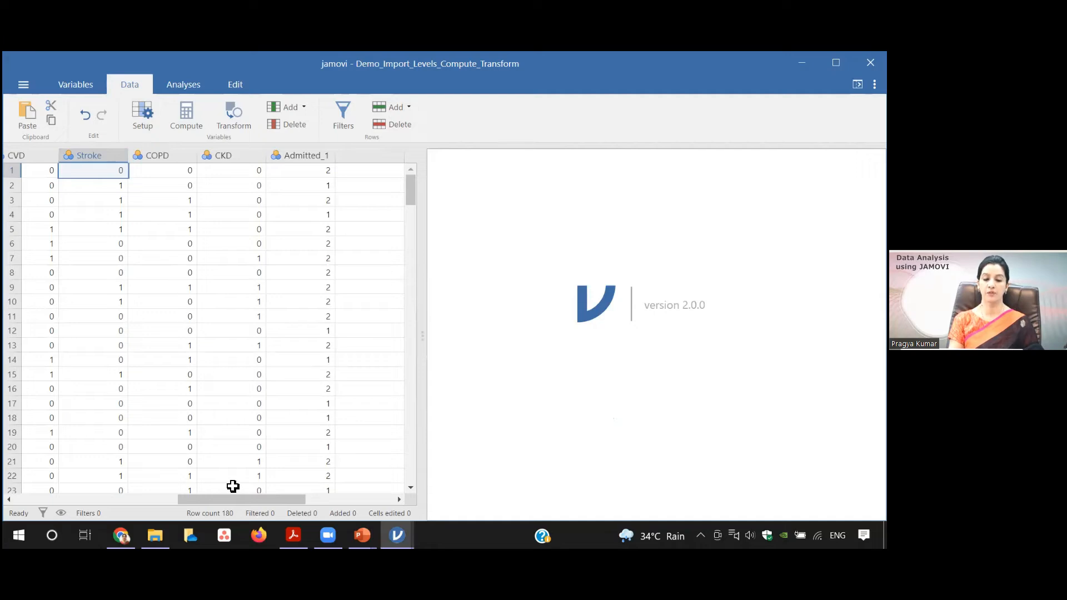
# Close the Demo_Import_Levels_Compute_Transform dataset without saving, and close the leftover untitled jamovi window.
pyautogui.moveTo(235, 501); pyautogui.dragTo(166, 491)
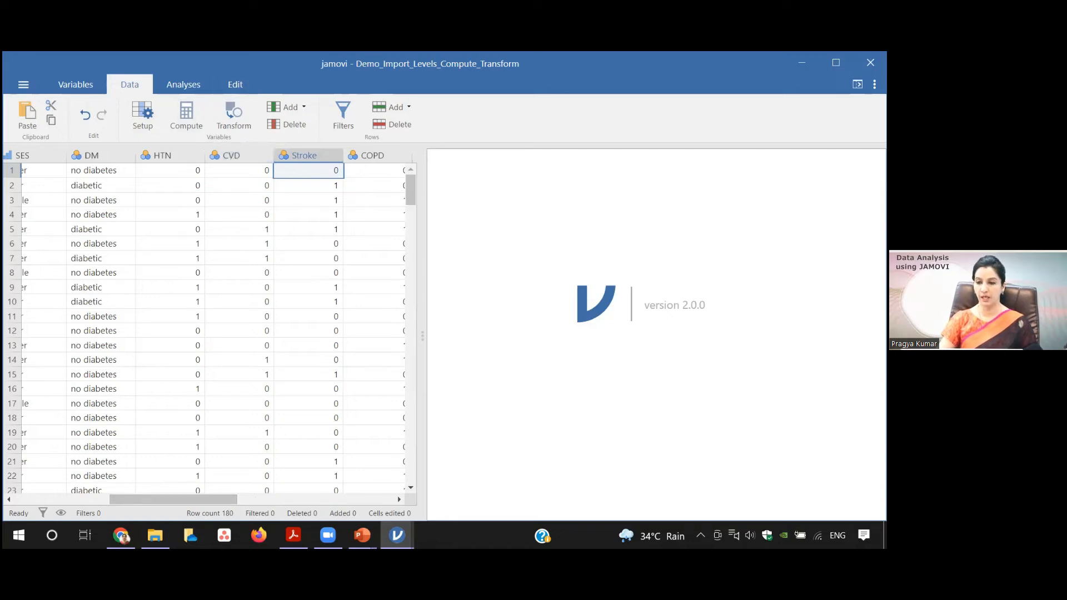
pyautogui.click(870, 62)
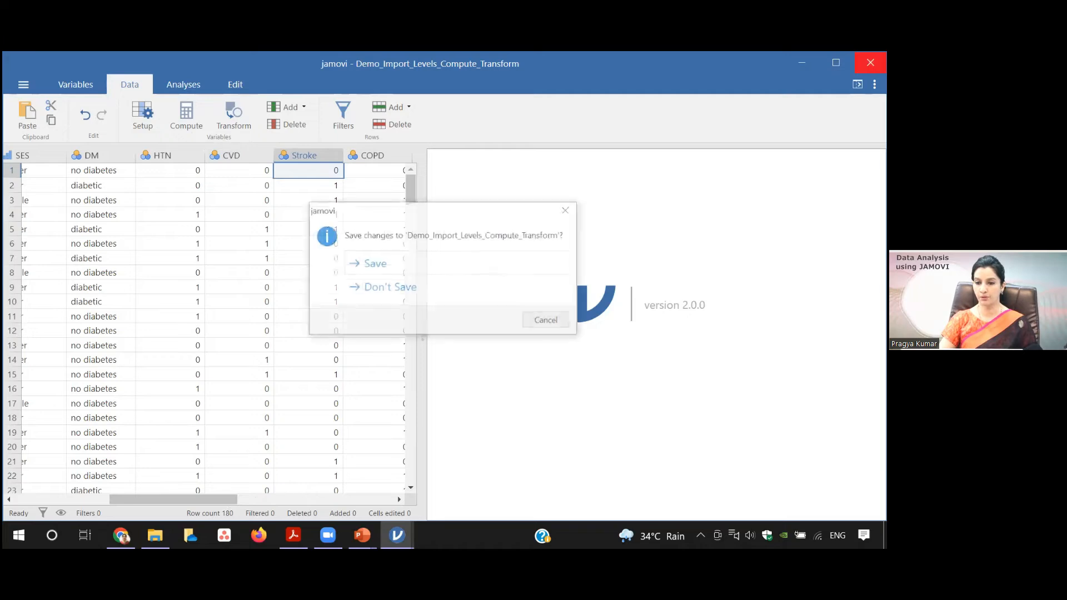
pyautogui.click(389, 288)
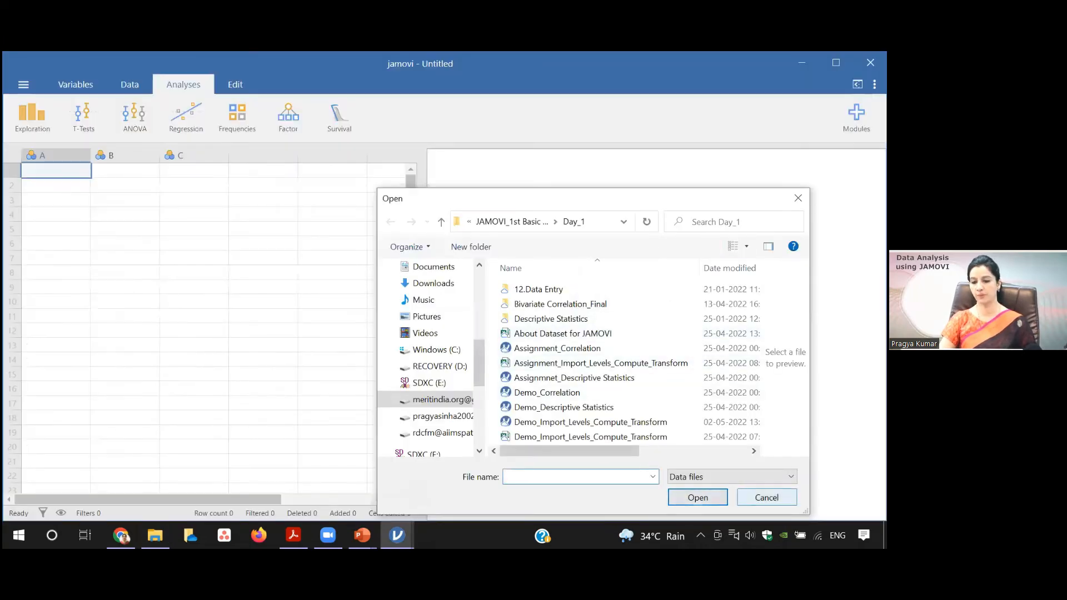
pyautogui.click(766, 497)
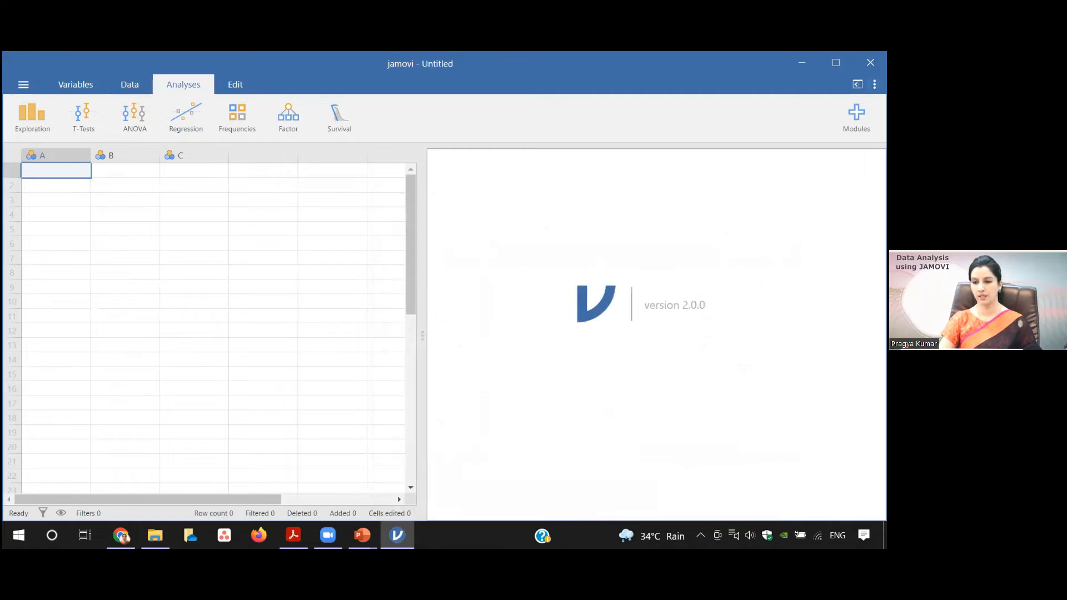
pyautogui.click(870, 62)
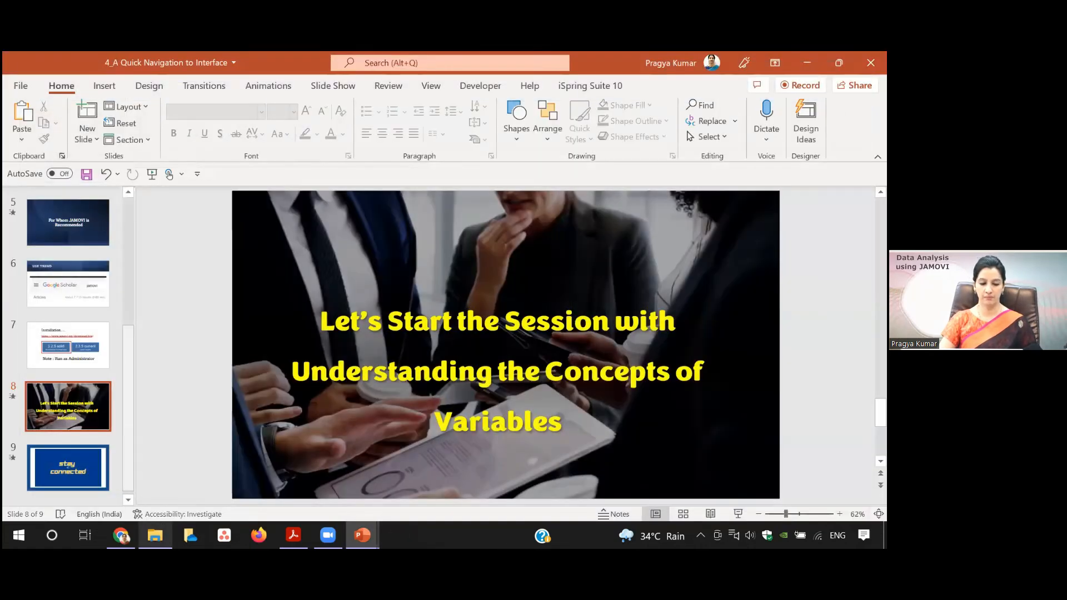
# Switch to the Day_1 folder in File Explorer and open the Demo_Import_Levels_Compute_Transform OMV file.
pyautogui.moveTo(155, 535)
pyautogui.click(172, 488)
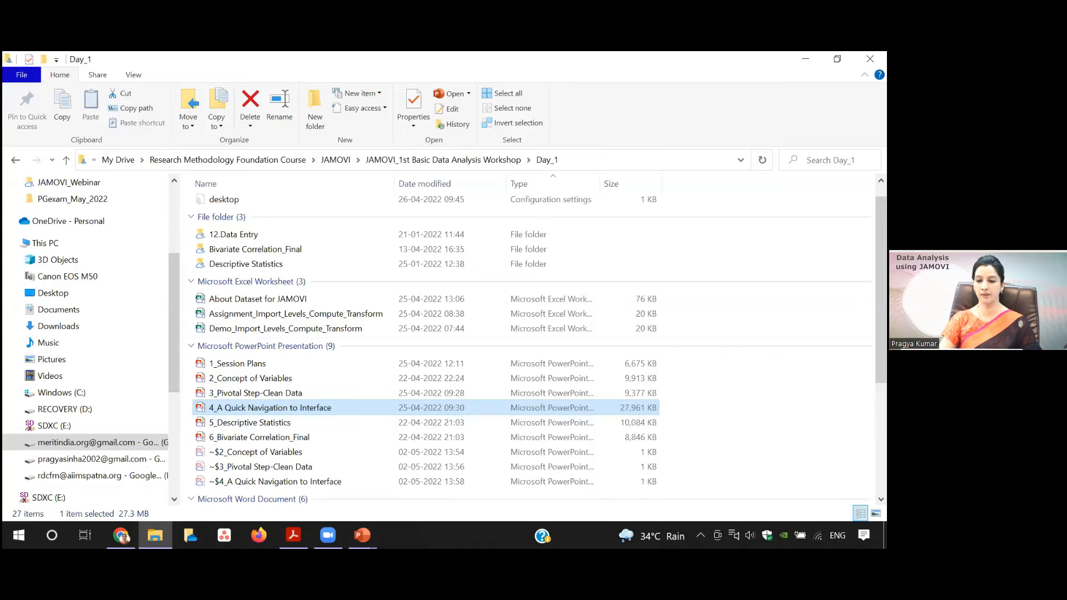
pyautogui.scroll(-4, 533, 344)
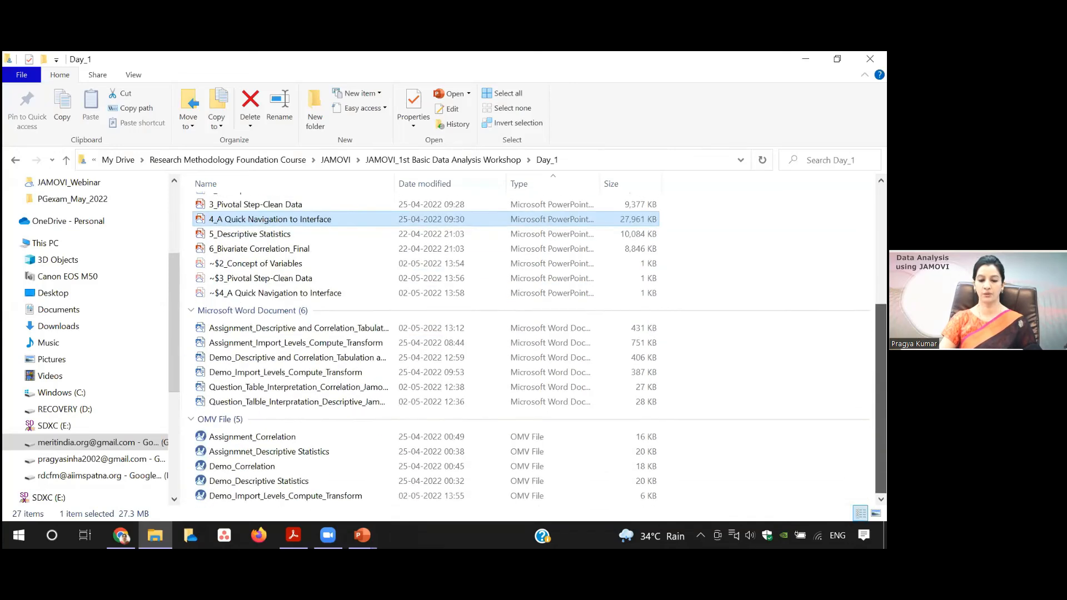
pyautogui.click(282, 496)
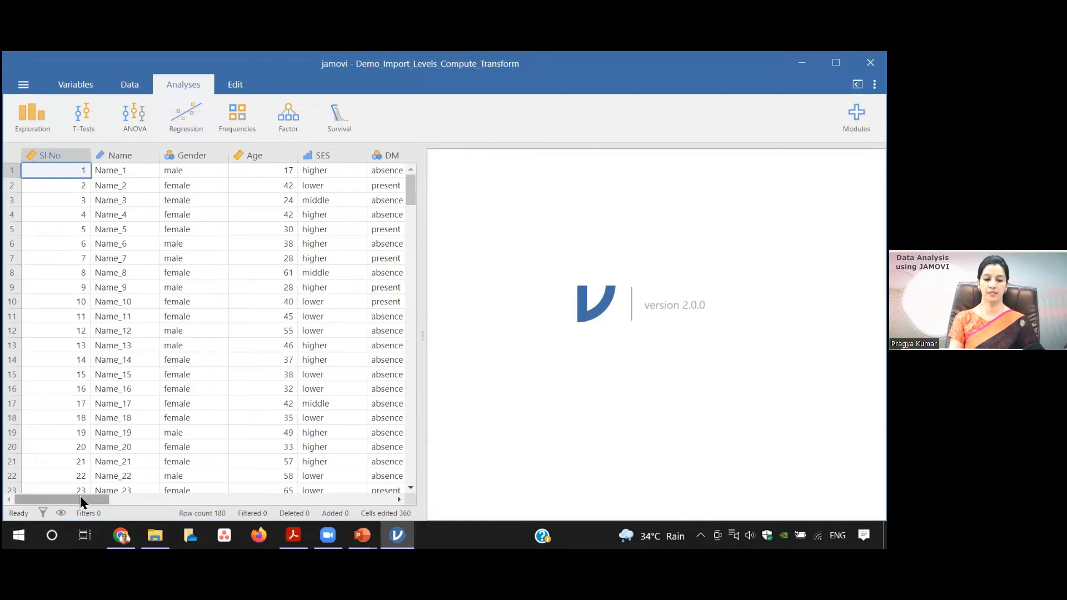
# Look across the dataset's columns and examine the formula of the computed variable total morbidity.
pyautogui.moveTo(89, 495); pyautogui.dragTo(202, 498)
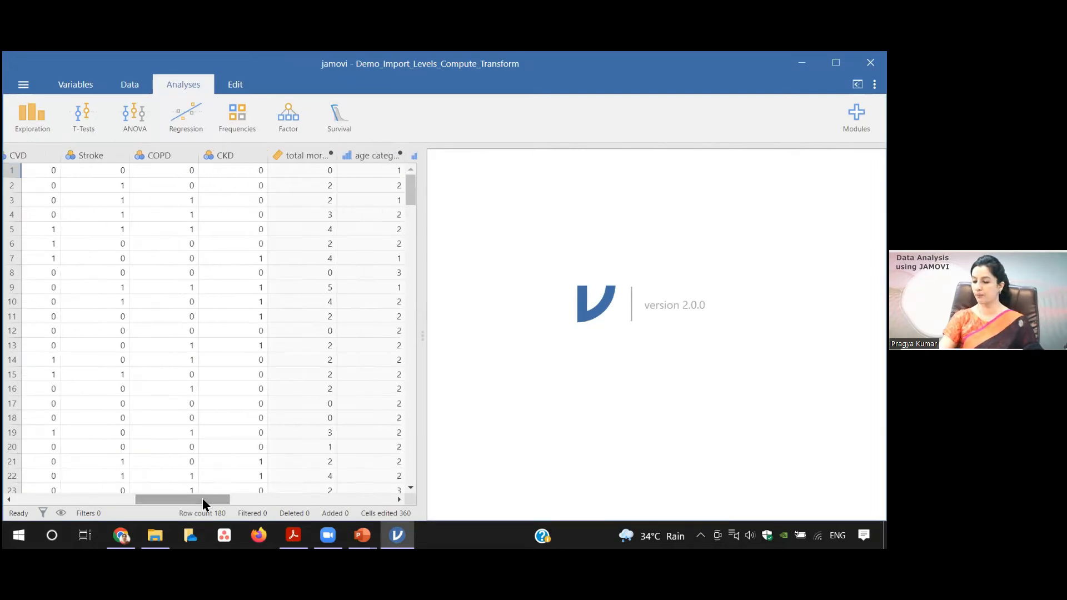
pyautogui.moveTo(202, 503); pyautogui.dragTo(158, 490)
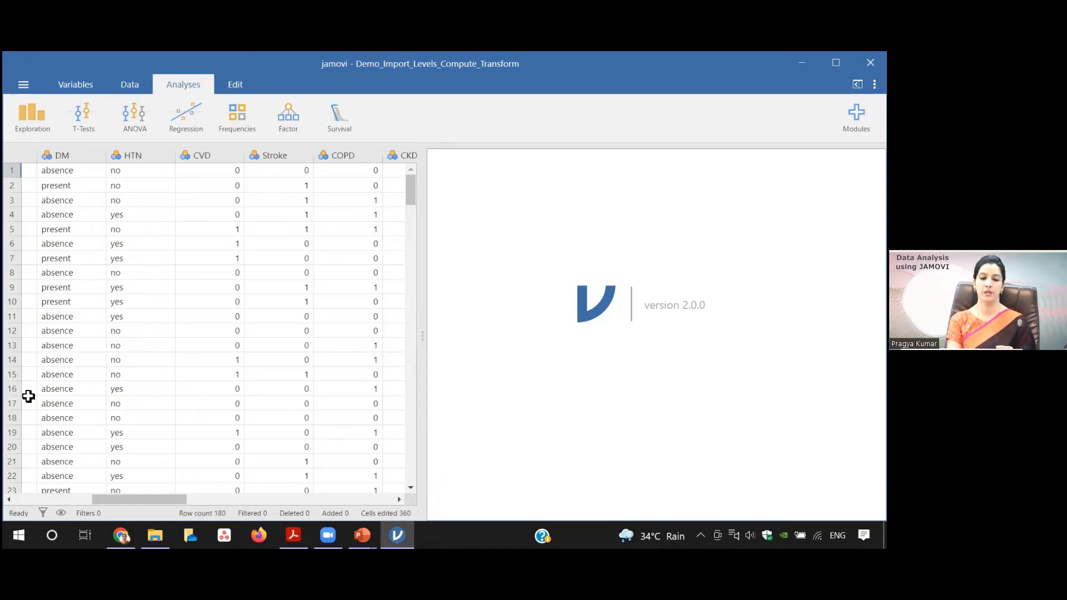
pyautogui.moveTo(137, 503); pyautogui.dragTo(85, 500)
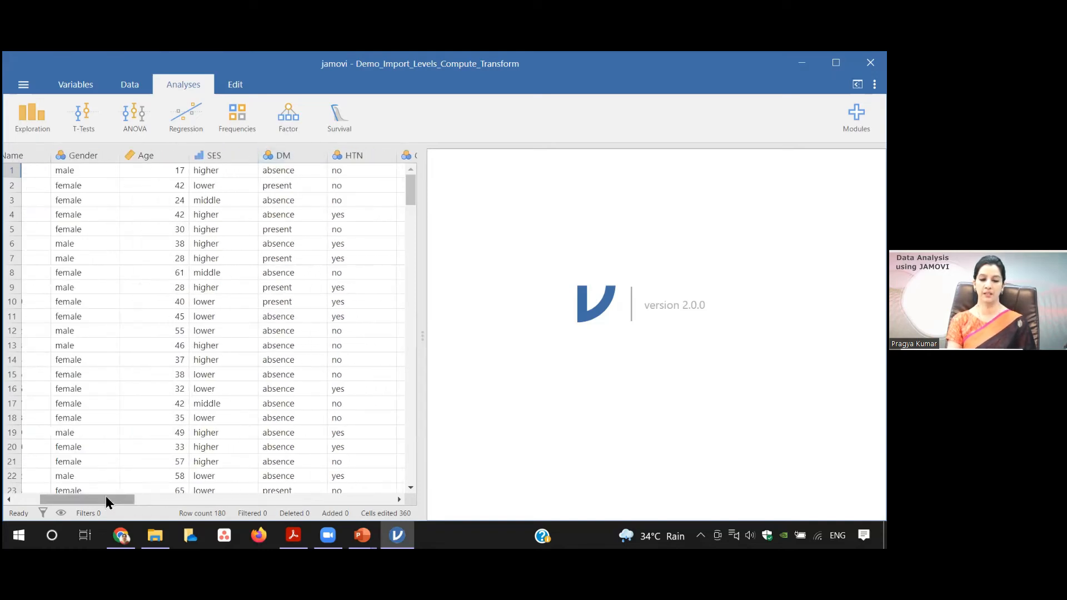
pyautogui.moveTo(106, 498); pyautogui.dragTo(189, 505)
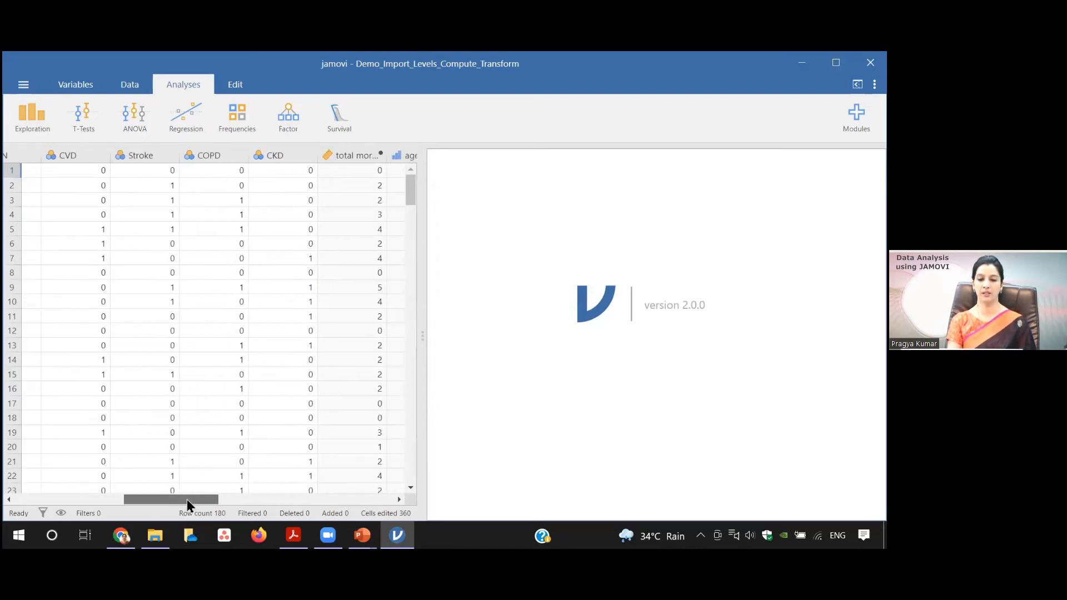
pyautogui.click(368, 158)
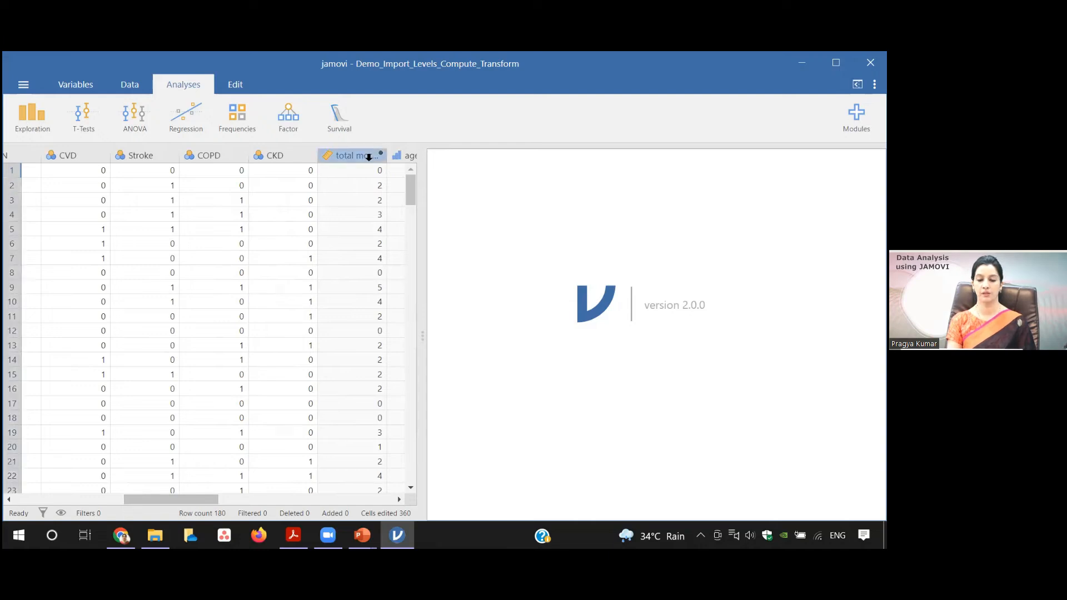
pyautogui.doubleClick(368, 157)
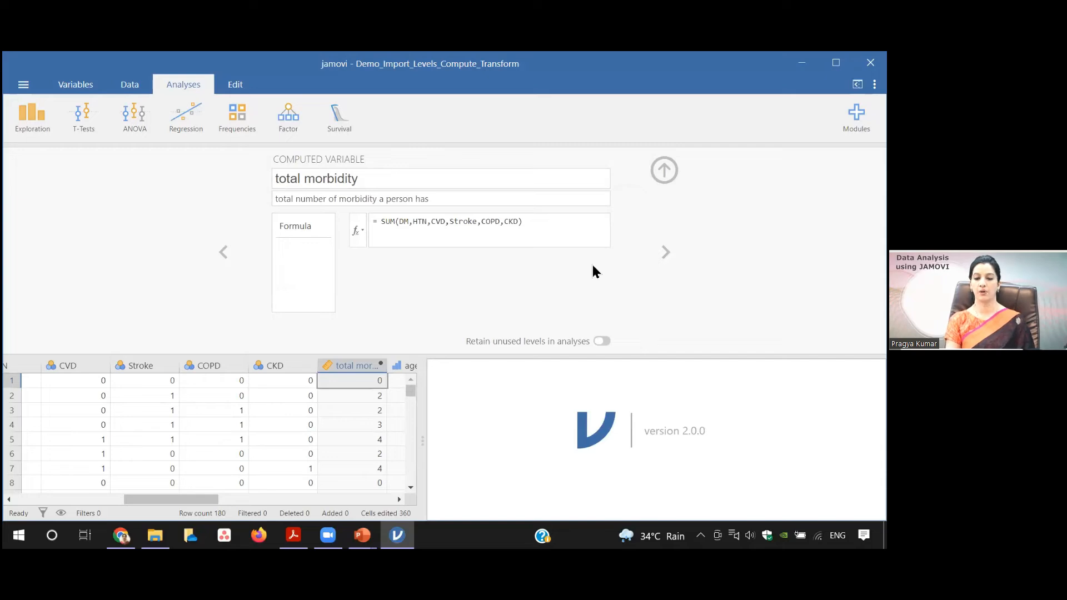
pyautogui.click(664, 170)
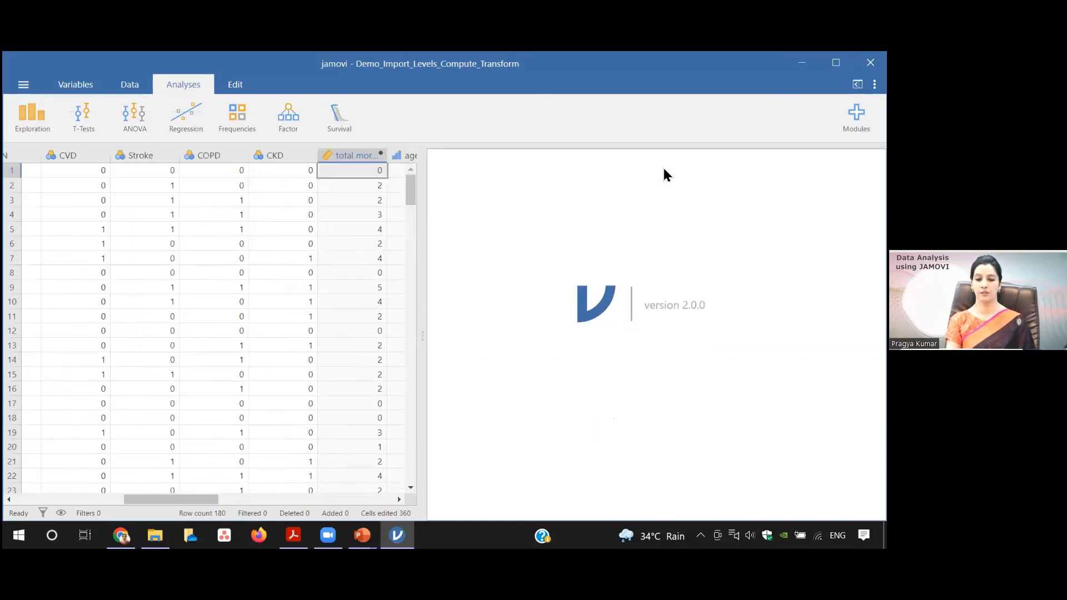
# Insert two new computed variables directly after the total morbidity column.
pyautogui.click(132, 88)
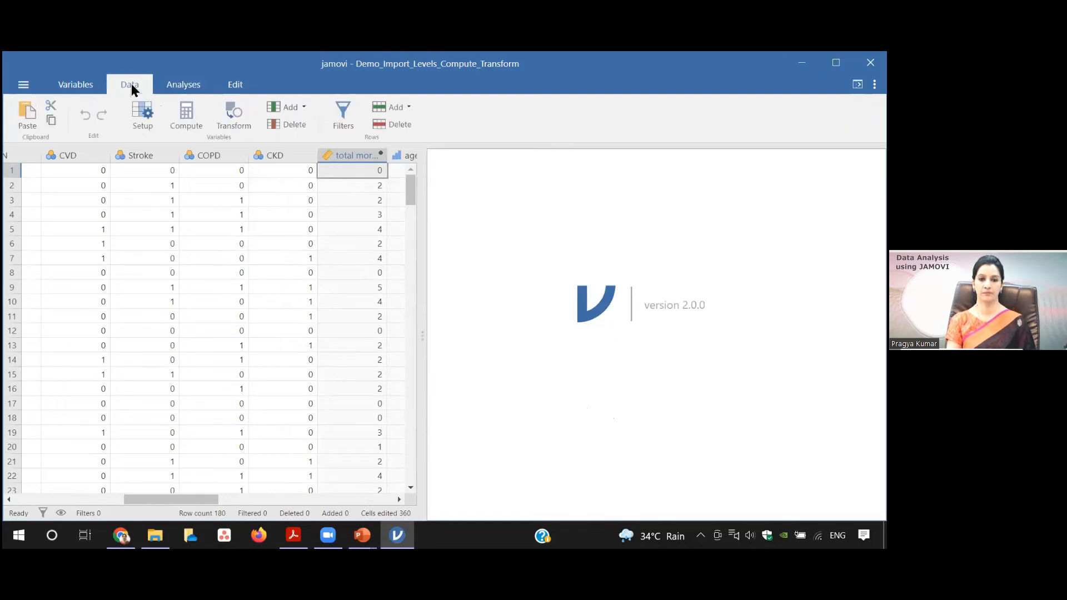
pyautogui.click(187, 118)
pyautogui.click(187, 118)
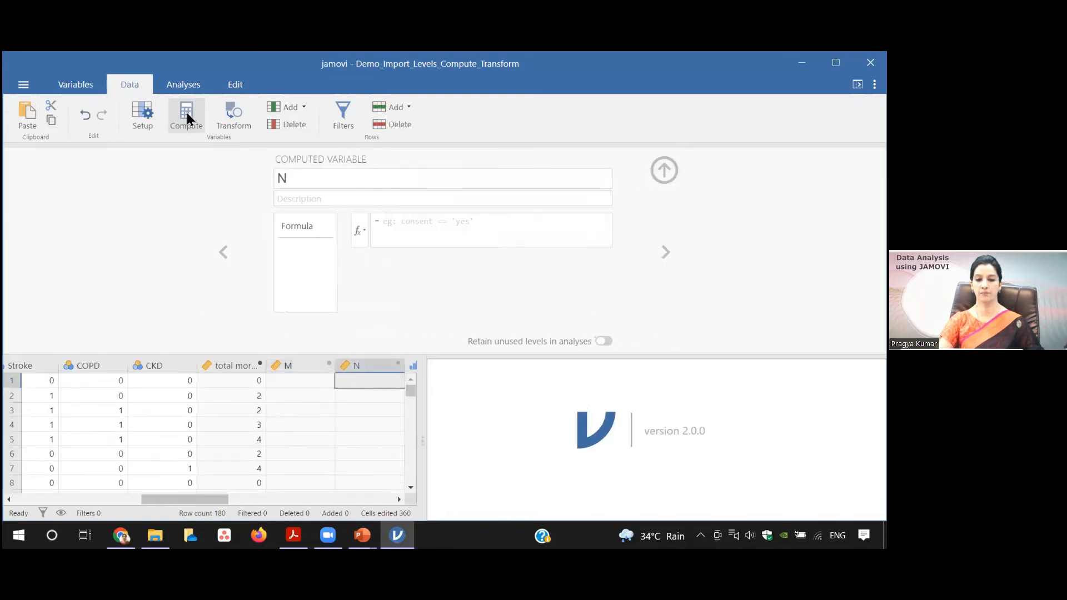
# Delete the surplus empty computed variable N from the dataset.
pyautogui.click(376, 372)
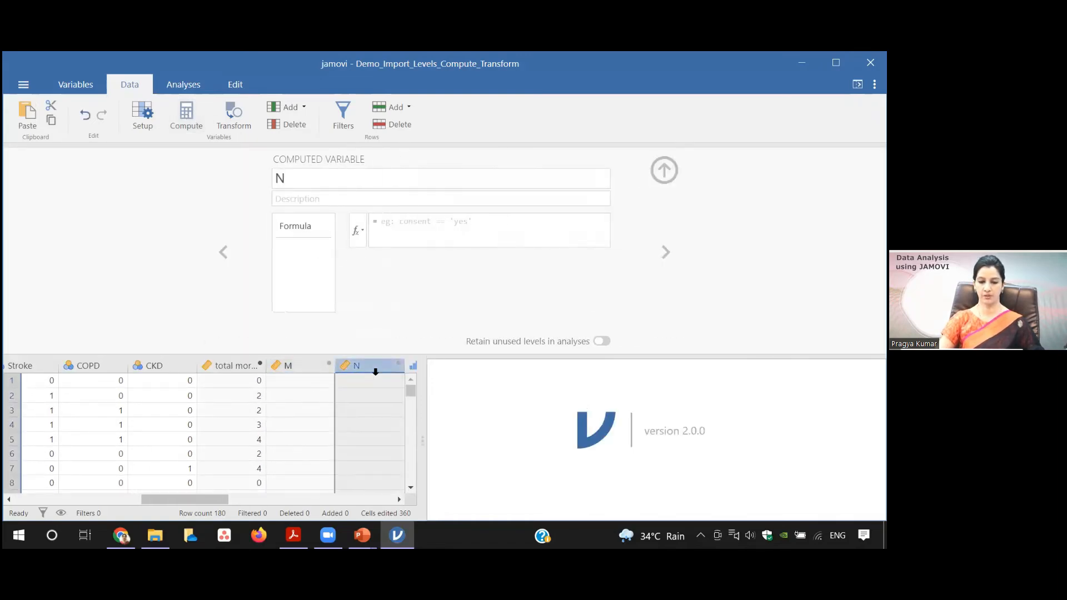
pyautogui.rightClick(372, 375)
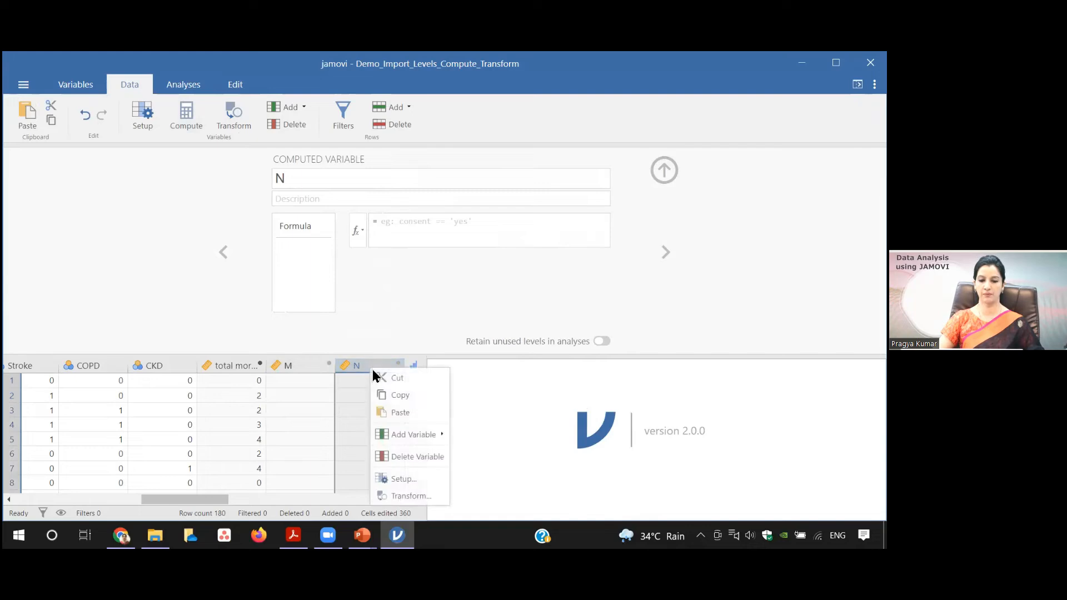
pyautogui.click(407, 456)
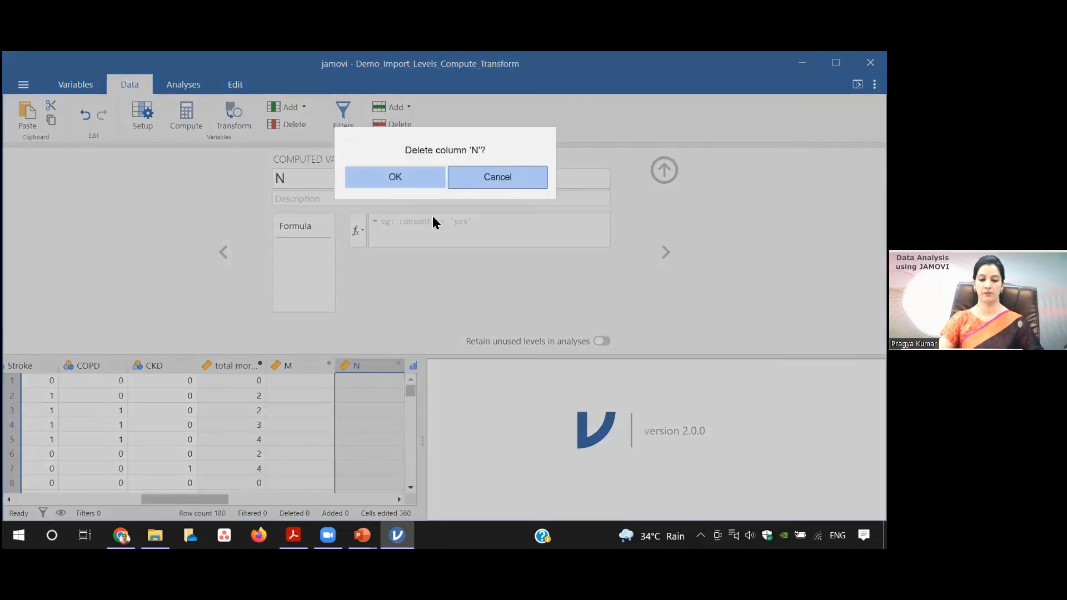
pyautogui.click(425, 175)
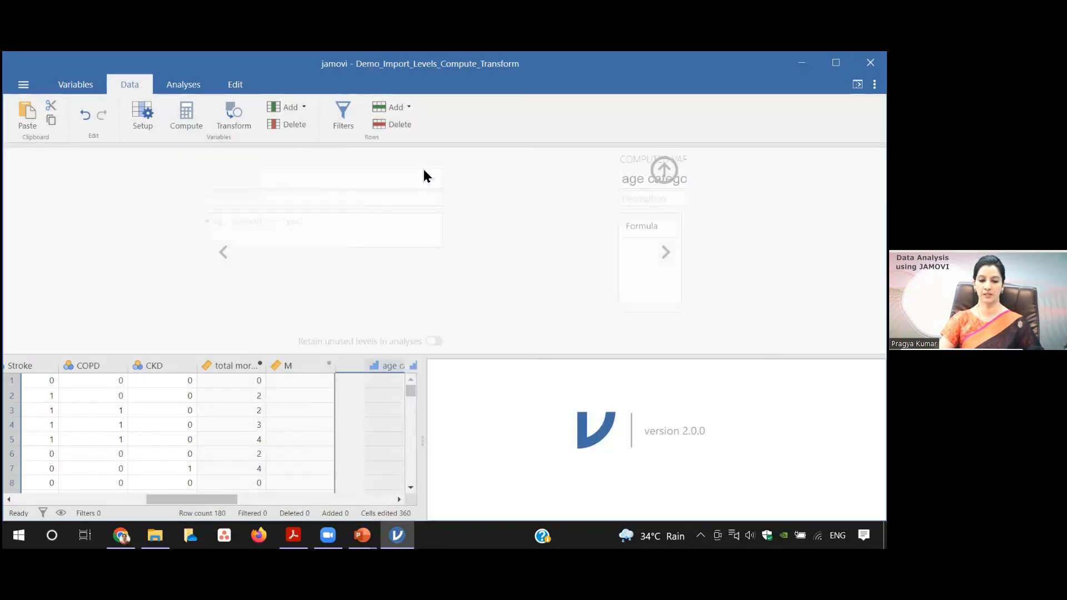
# Name the empty computed variable M, right after total morbidity, "total number of morbidity".
pyautogui.click(303, 364)
pyautogui.click(322, 181)
pyautogui.write('t')
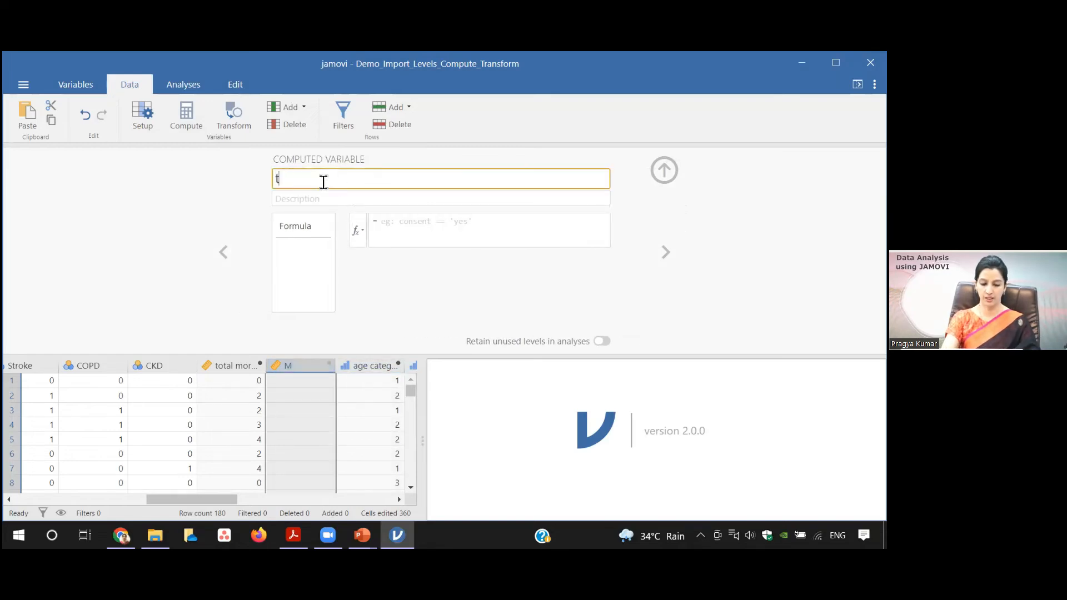
pyautogui.write('otal num')
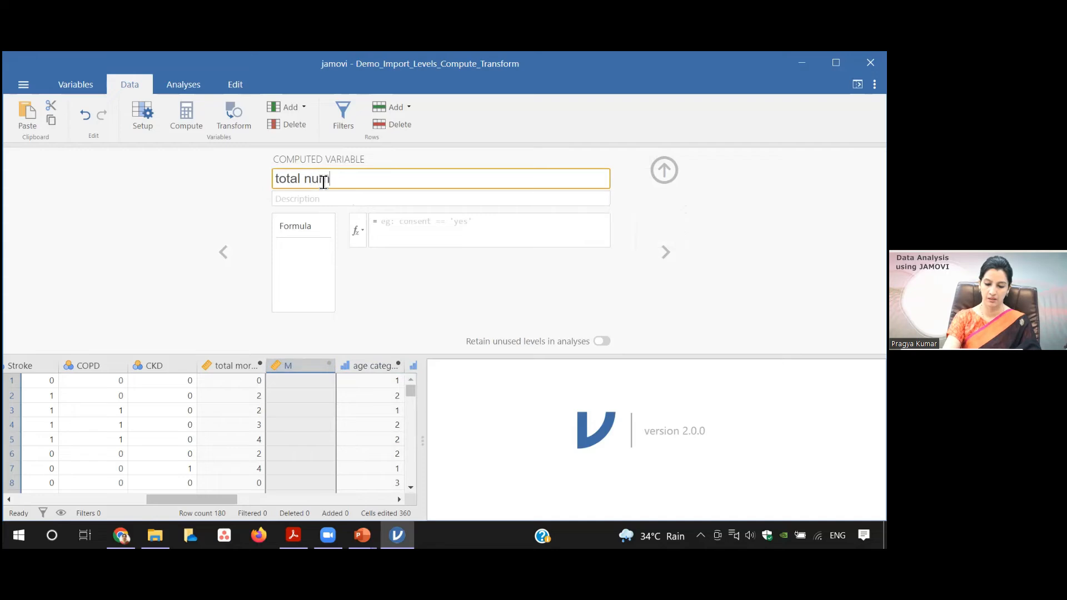
pyautogui.write('ber of')
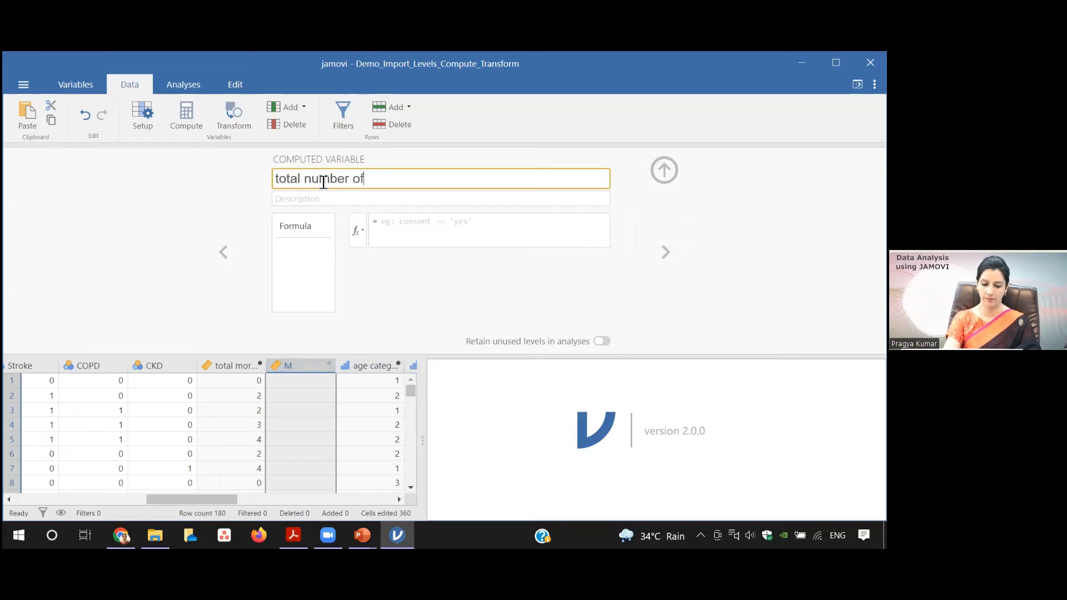
pyautogui.write(' morbidity')
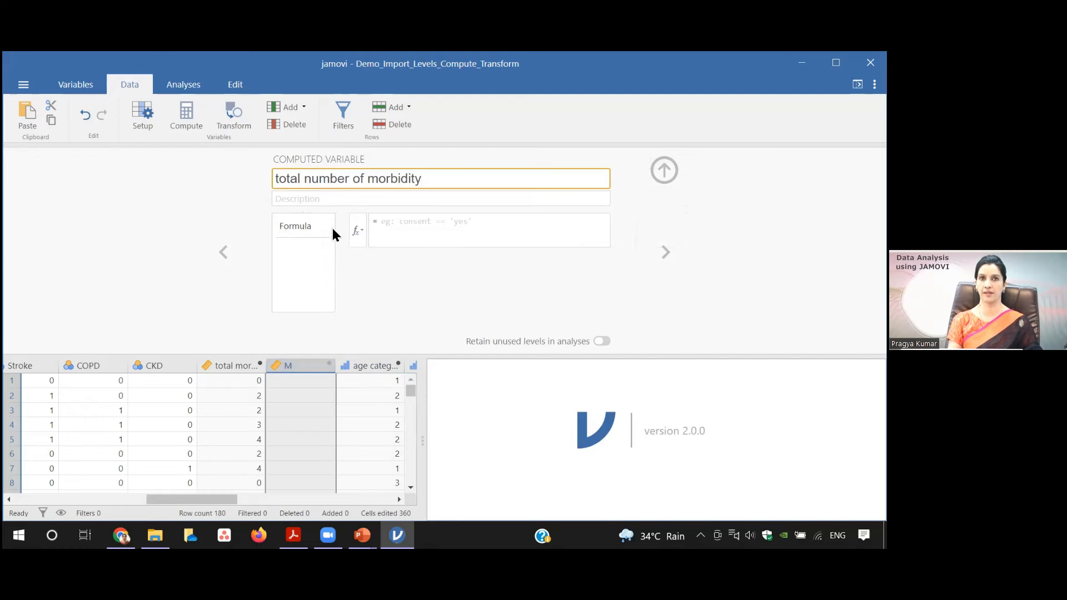
# Examine the functions available for the formula, going through the Math, Statistical, Logical, Text and Reference groups.
pyautogui.click(304, 225)
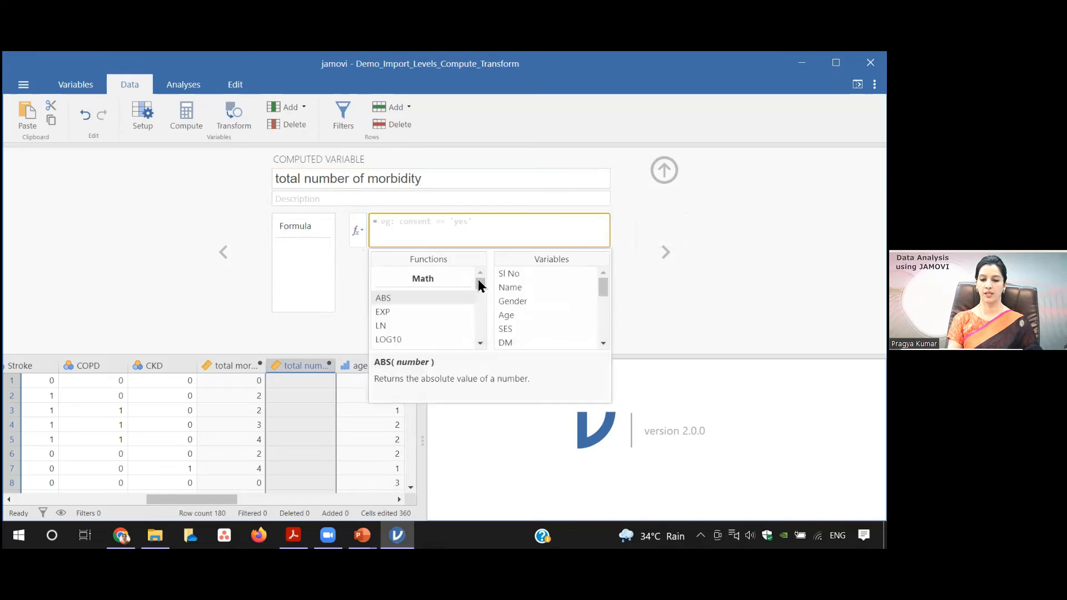
pyautogui.scroll(-2, 455, 269)
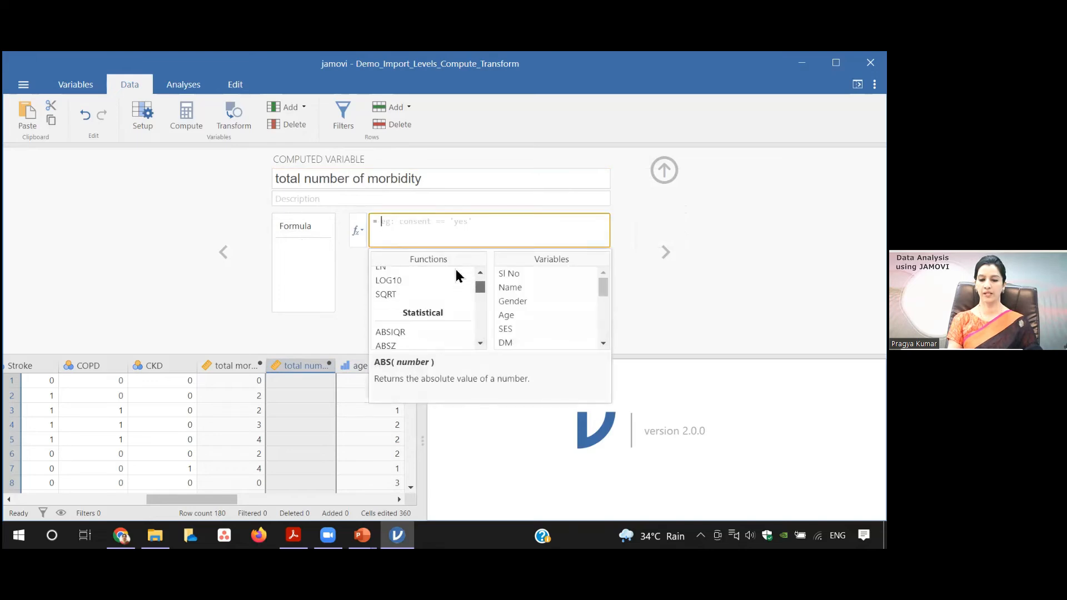
pyautogui.scroll(2, 446, 261)
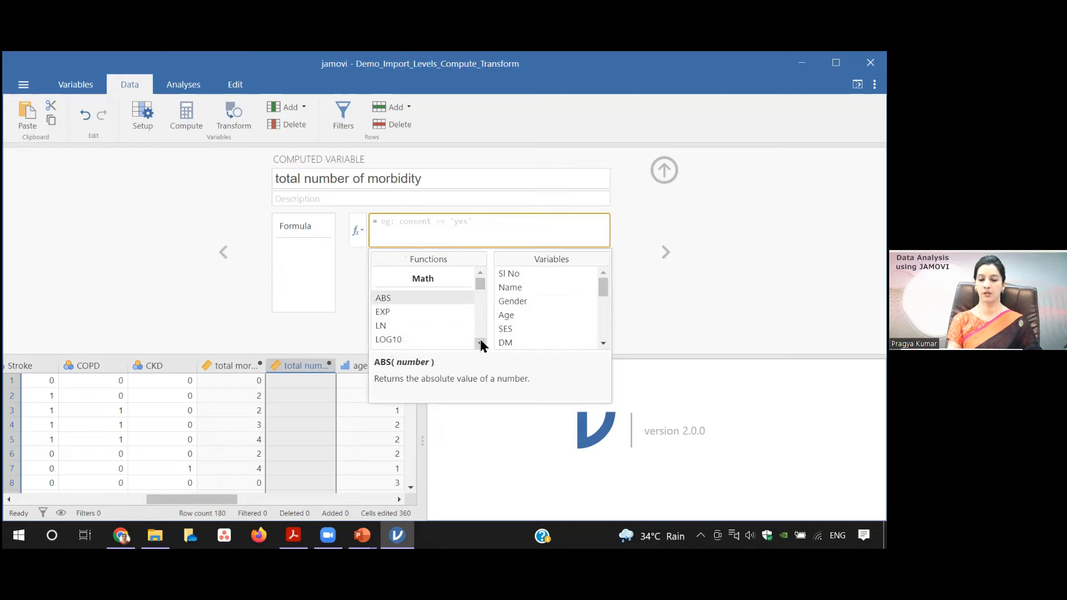
pyautogui.scroll(-3, 480, 345)
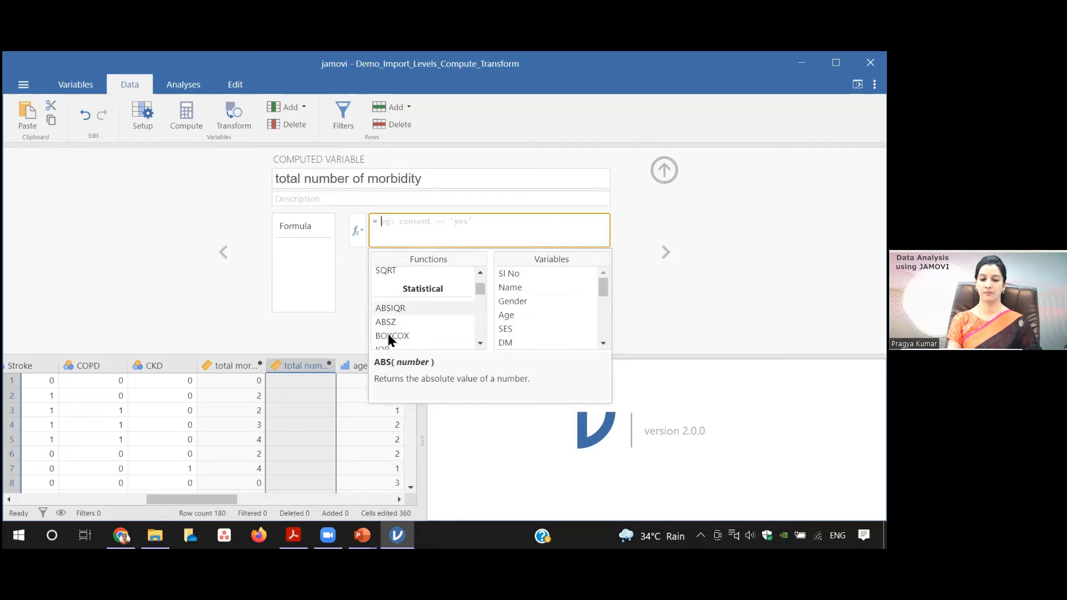
pyautogui.click(479, 344)
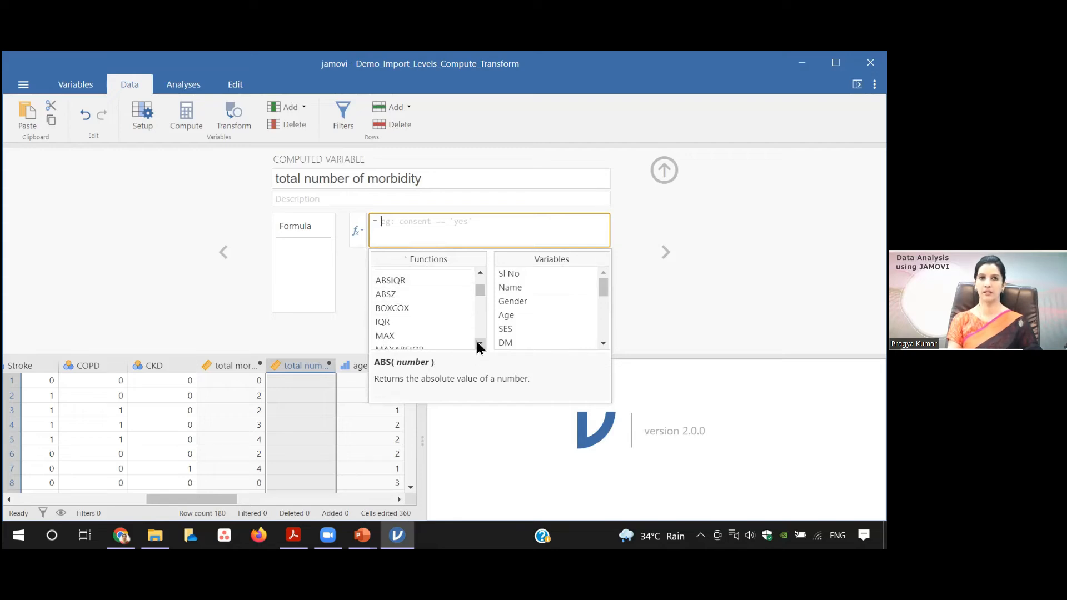
pyautogui.click(480, 344)
pyautogui.click(479, 344)
pyautogui.click(479, 344)
pyautogui.click(480, 344)
pyautogui.click(480, 344)
pyautogui.click(480, 344)
pyautogui.click(480, 344)
pyautogui.click(479, 343)
pyautogui.click(480, 344)
pyautogui.click(480, 344)
pyautogui.click(479, 344)
pyautogui.click(479, 344)
pyautogui.click(479, 344)
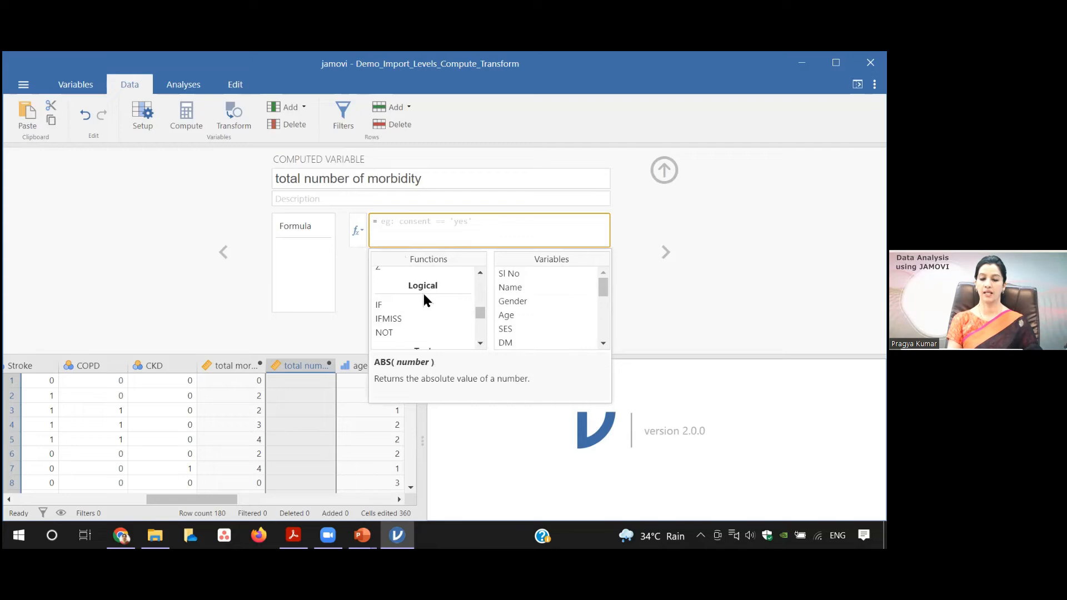
pyautogui.click(480, 343)
pyautogui.click(480, 342)
pyautogui.click(479, 343)
pyautogui.click(479, 343)
pyautogui.click(480, 342)
pyautogui.click(480, 342)
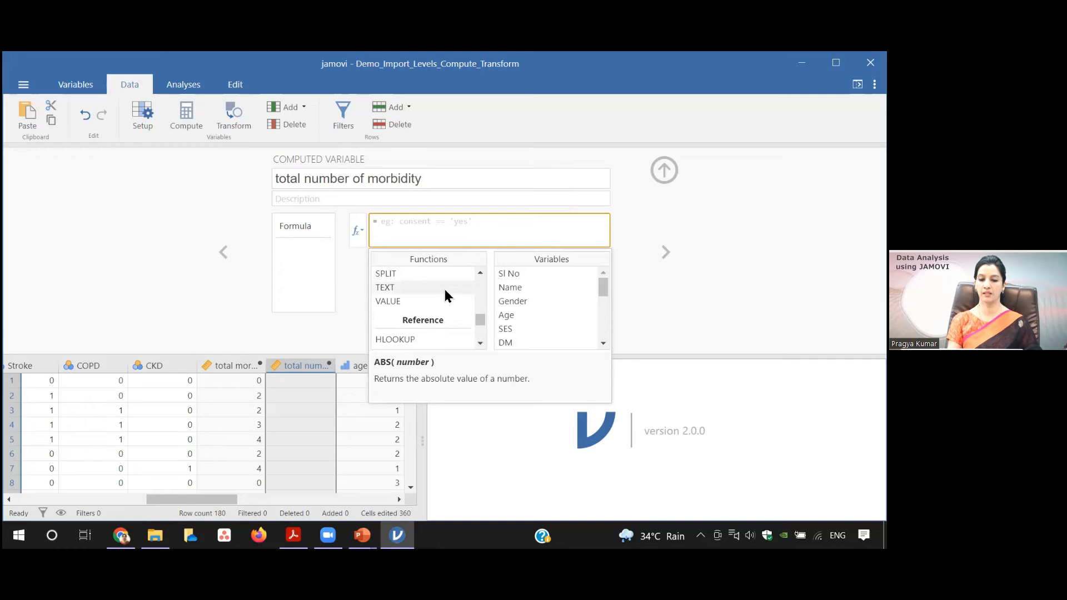
pyautogui.scroll(10, 479, 302)
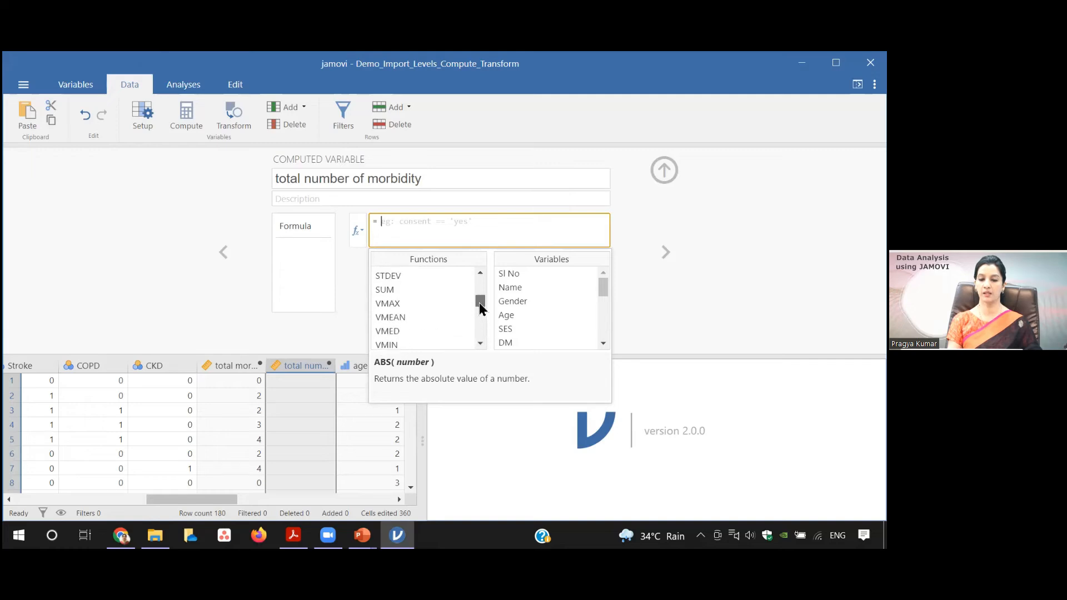
# Insert the statistical function SUM into the formula of total number of morbidity.
pyautogui.click(481, 342)
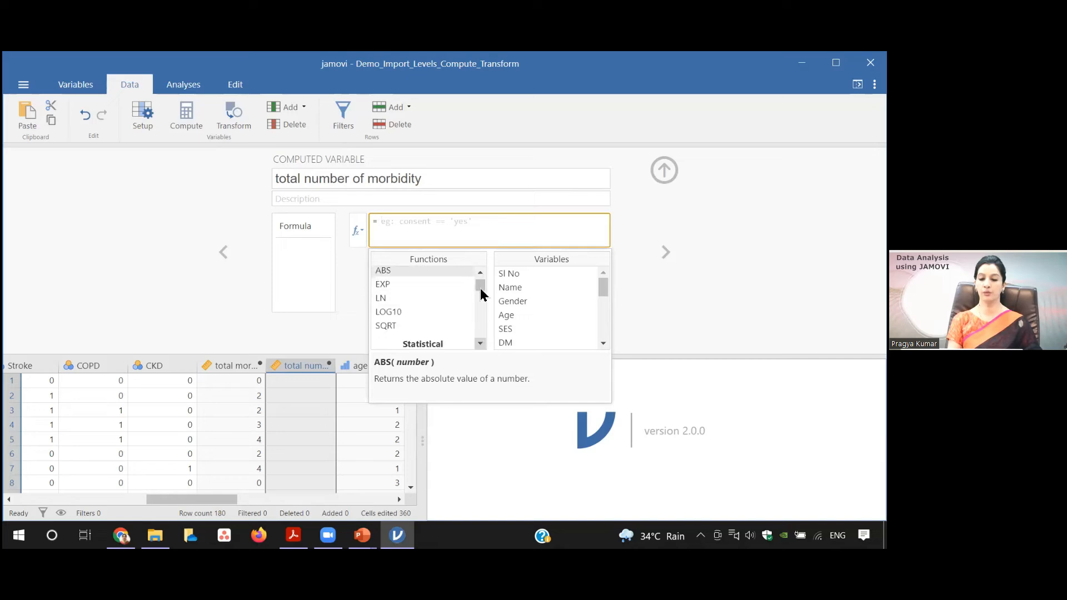
pyautogui.click(481, 343)
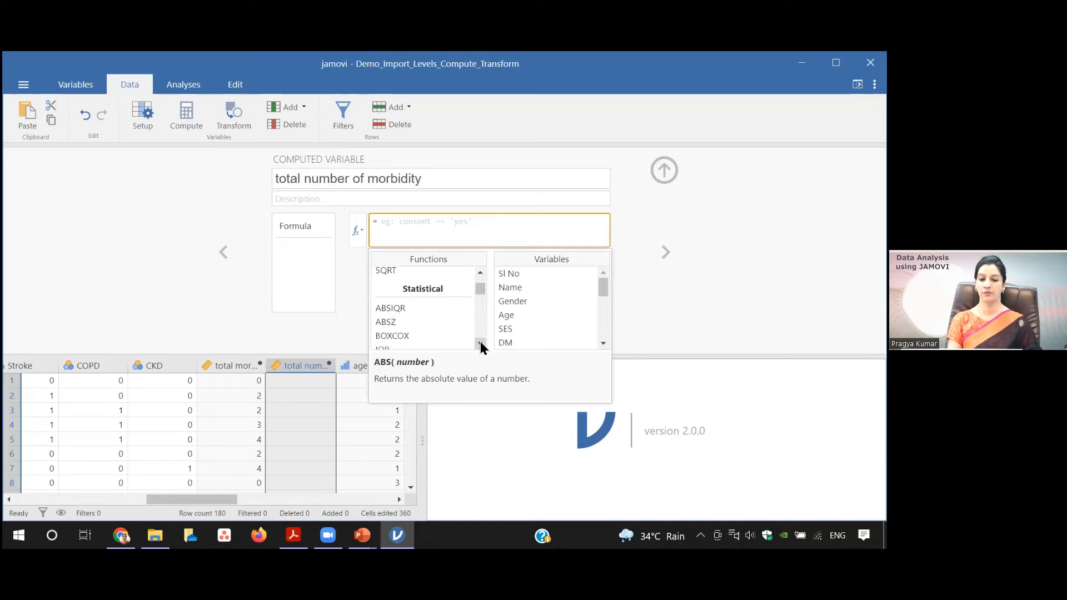
pyautogui.click(481, 344)
pyautogui.click(481, 344)
pyautogui.click(481, 344)
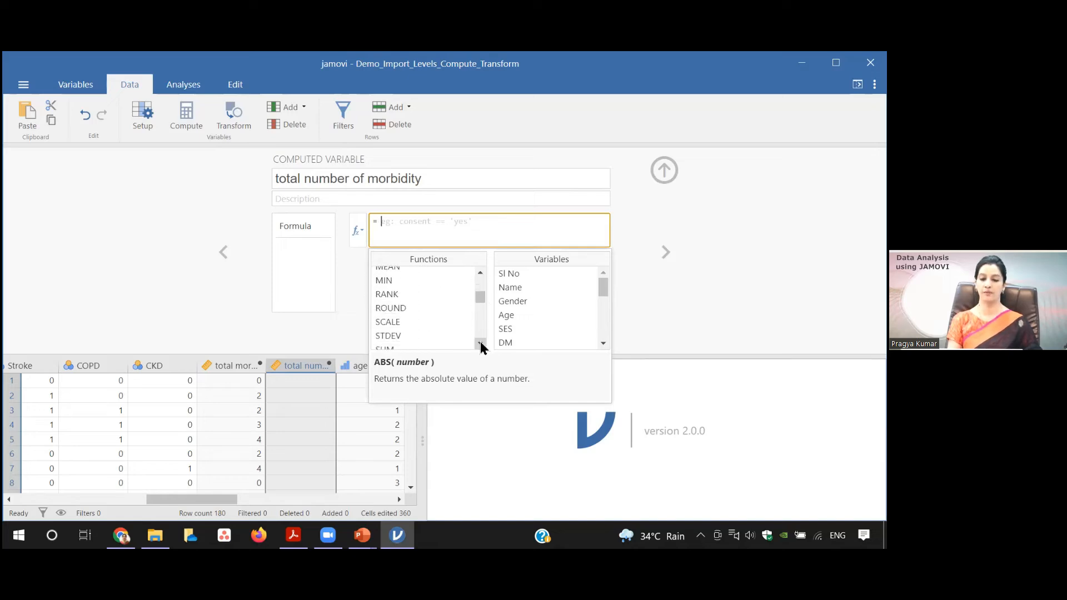
pyautogui.click(481, 343)
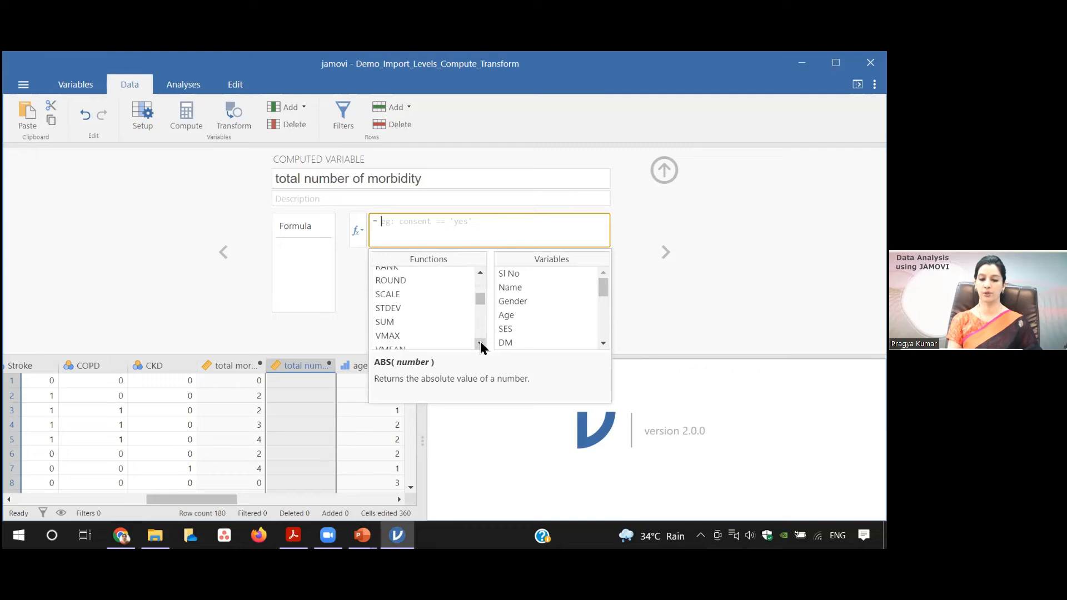
pyautogui.doubleClick(384, 322)
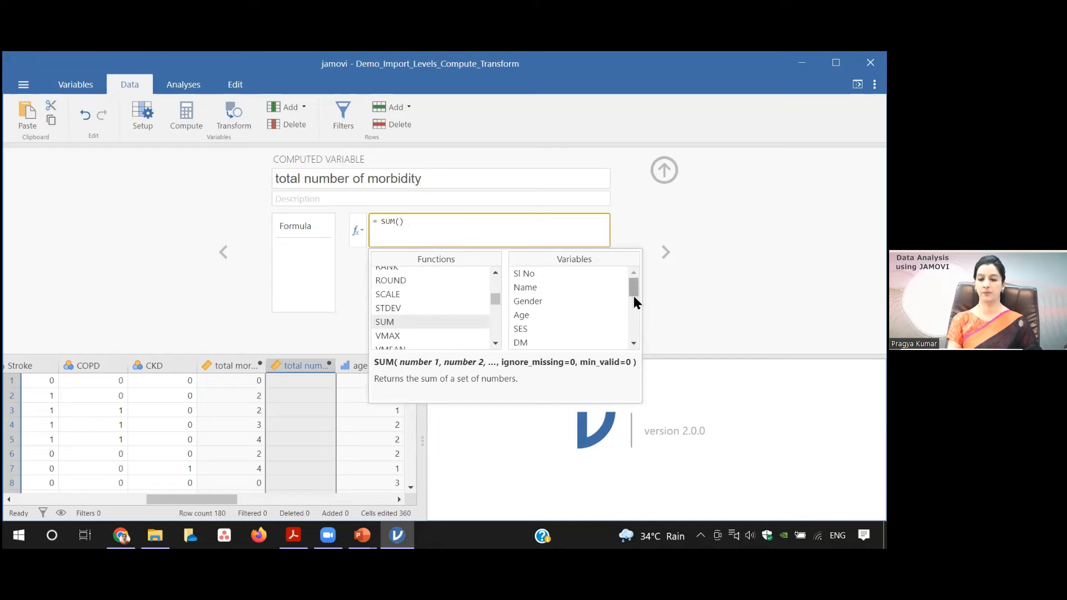
# Add the variables DM, HTN and CVD as comma-separated arguments of the SUM function.
pyautogui.scroll(-2, 533, 286)
pyautogui.doubleClick(533, 287)
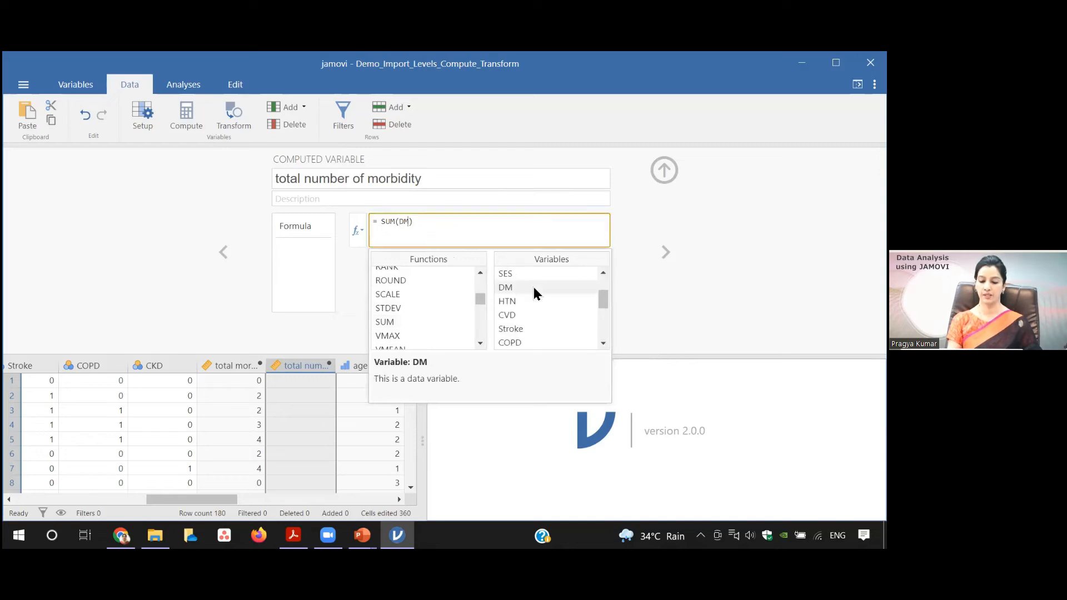
pyautogui.write(',')
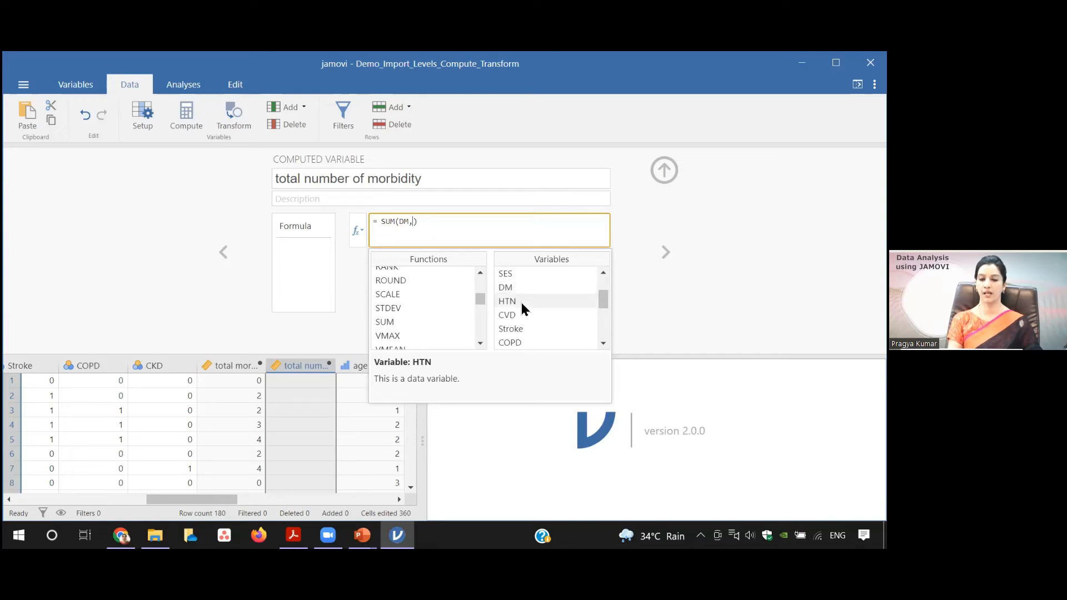
pyautogui.doubleClick(521, 303)
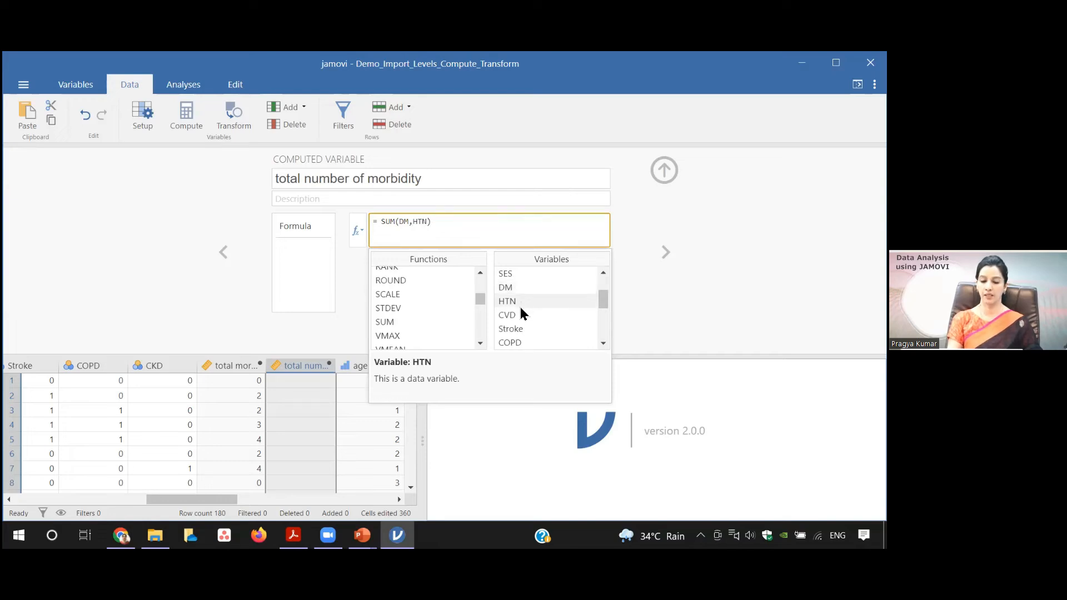
pyautogui.write(',')
pyautogui.doubleClick(521, 313)
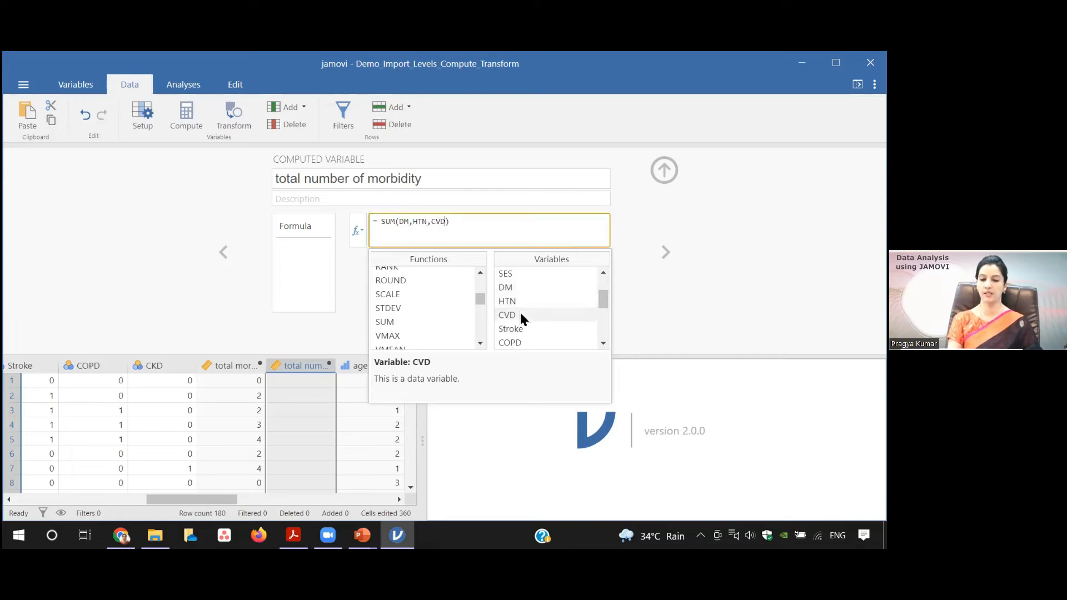
# Add Stroke, COPD and CKD to the SUM arguments, apply the formula and close the variable editor.
pyautogui.write(',')
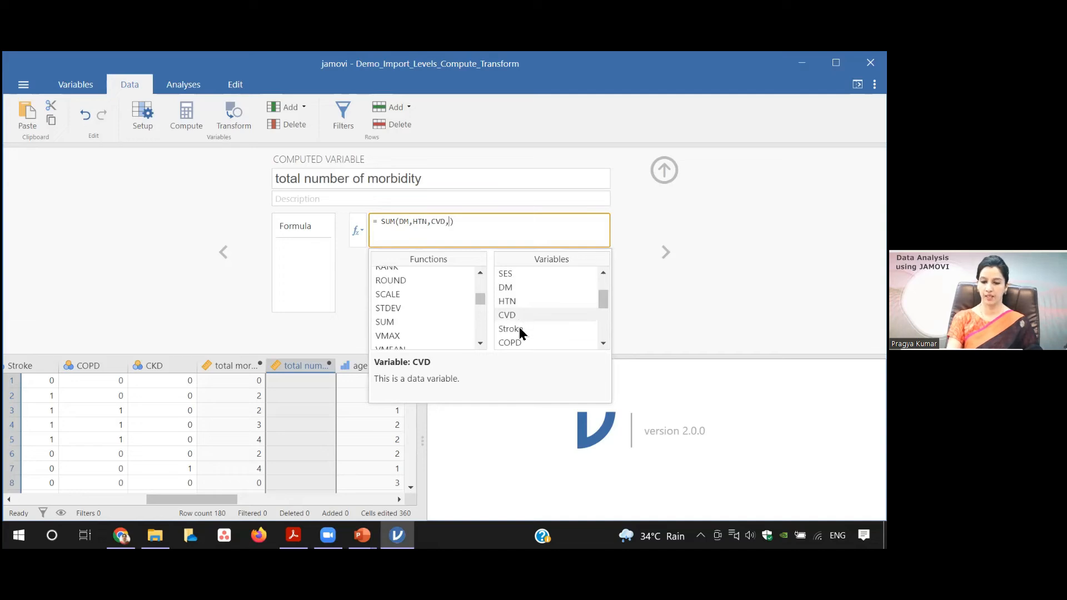
pyautogui.doubleClick(520, 327)
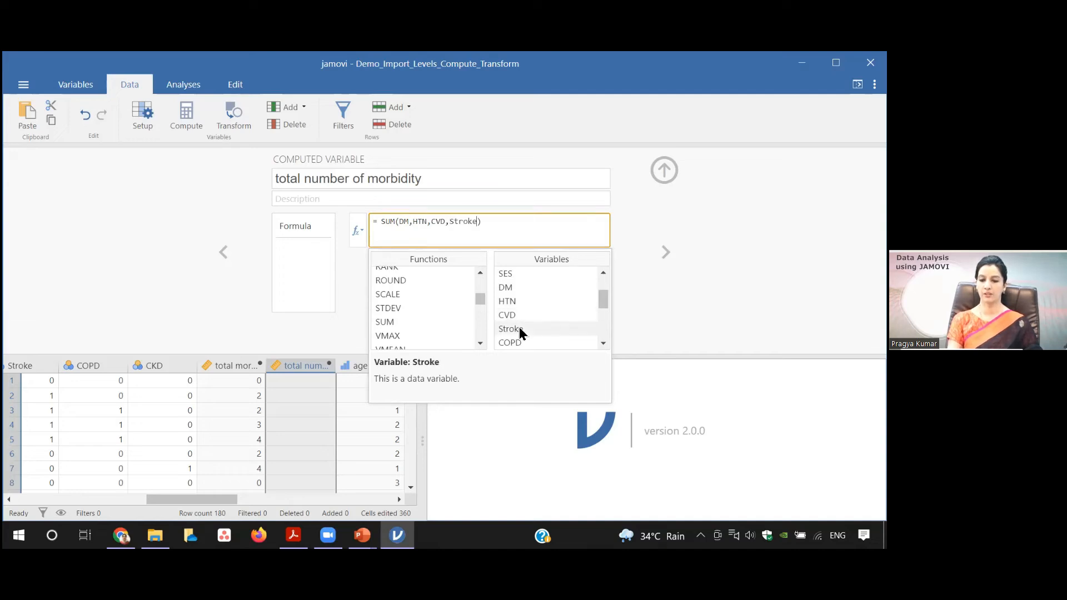
pyautogui.write(',')
pyautogui.doubleClick(519, 341)
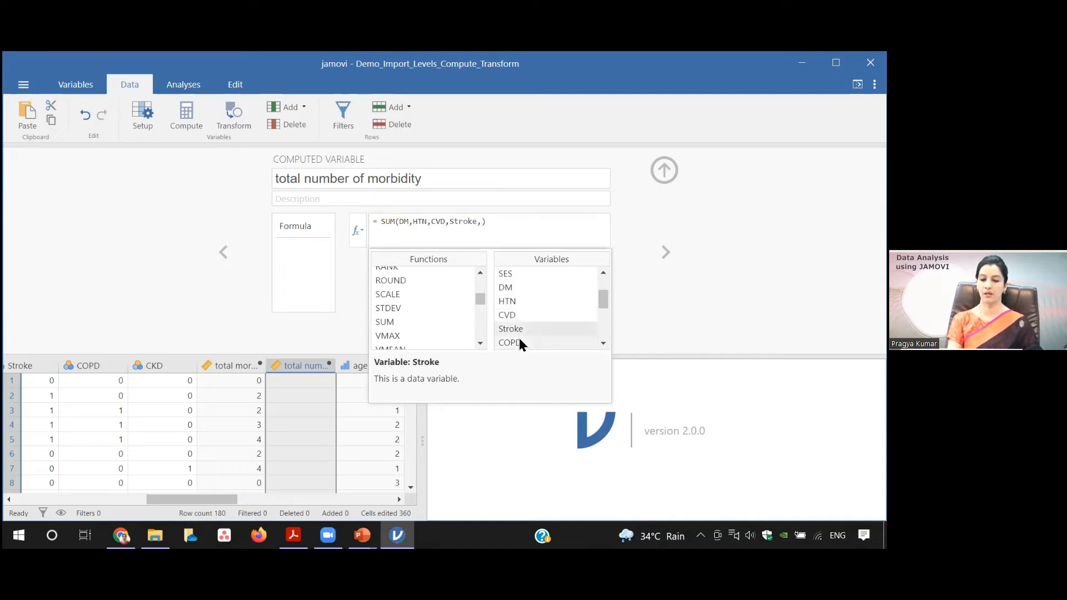
pyautogui.click(603, 343)
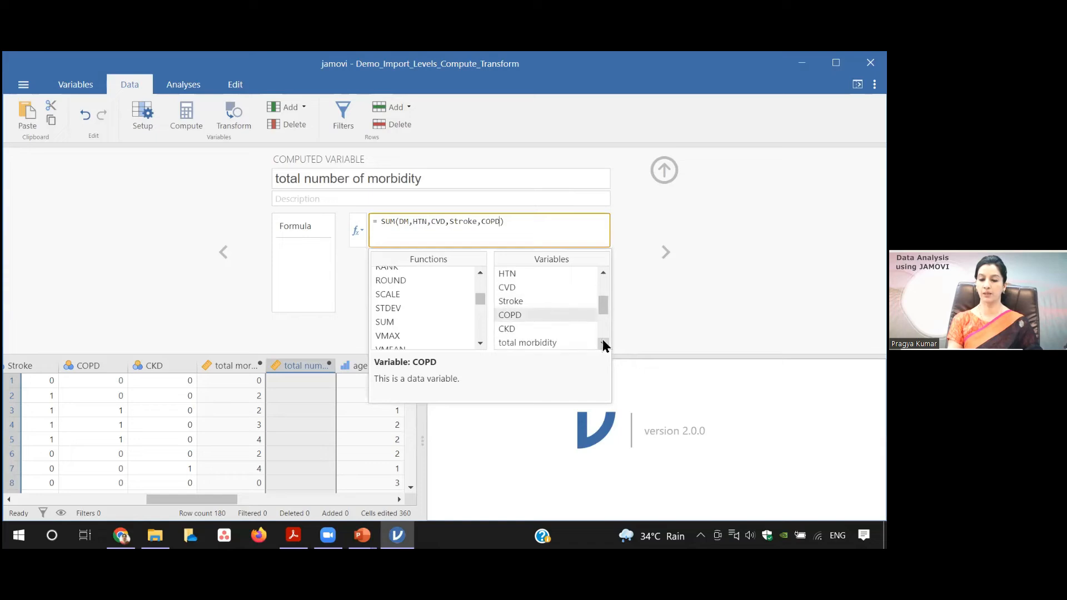
pyautogui.click(603, 343)
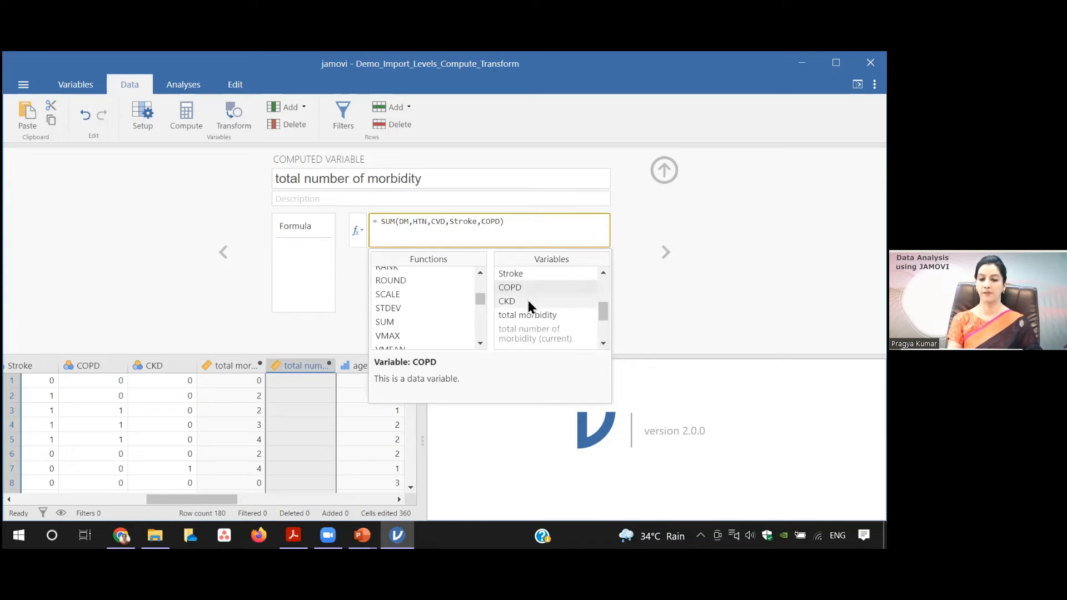
pyautogui.write(',')
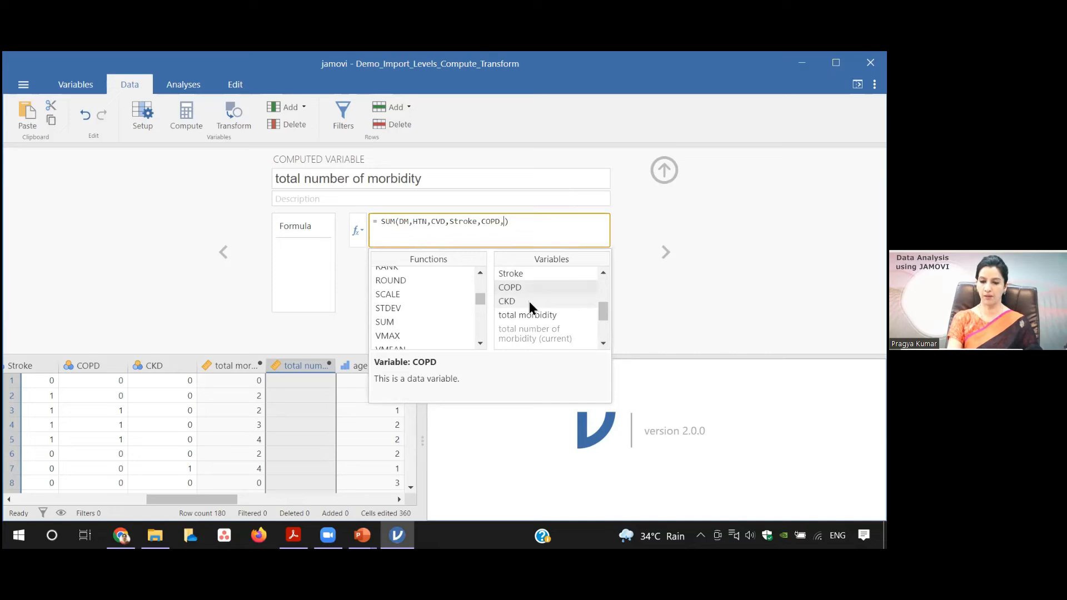
pyautogui.doubleClick(525, 301)
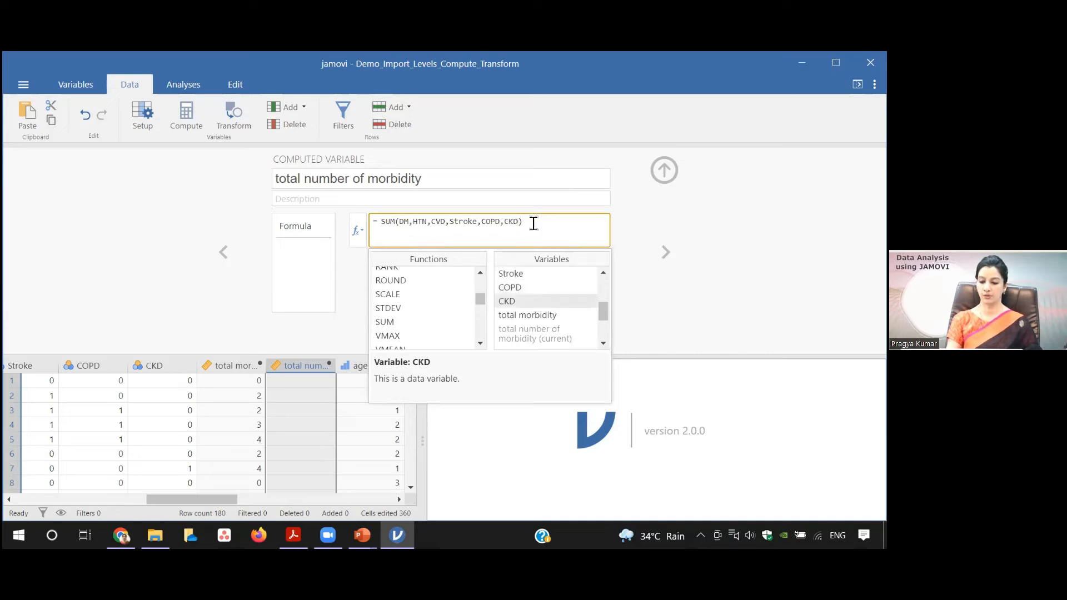
pyautogui.press('Return')
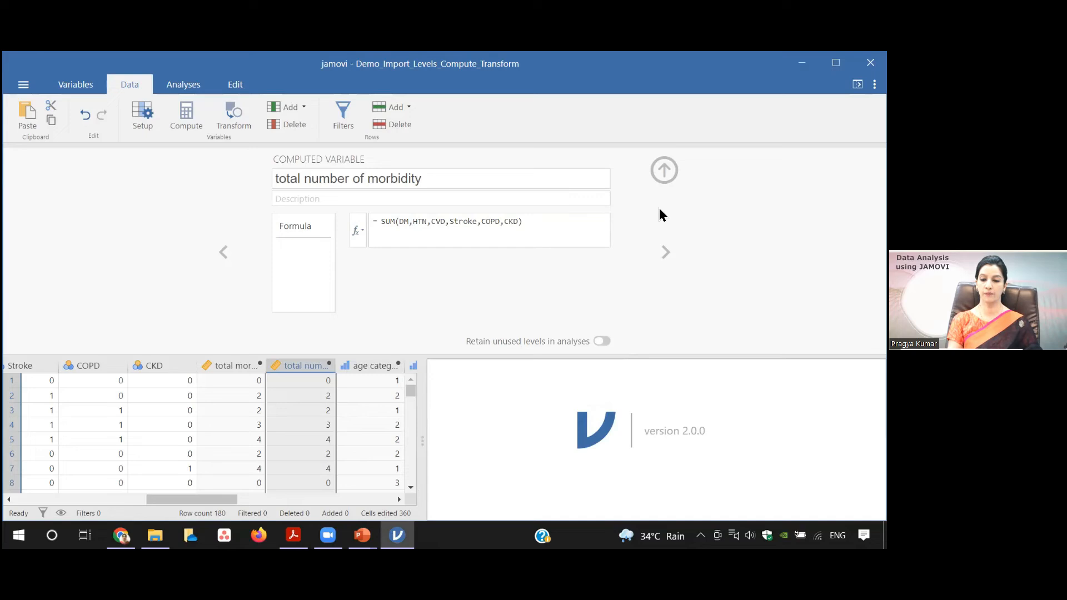
pyautogui.click(666, 177)
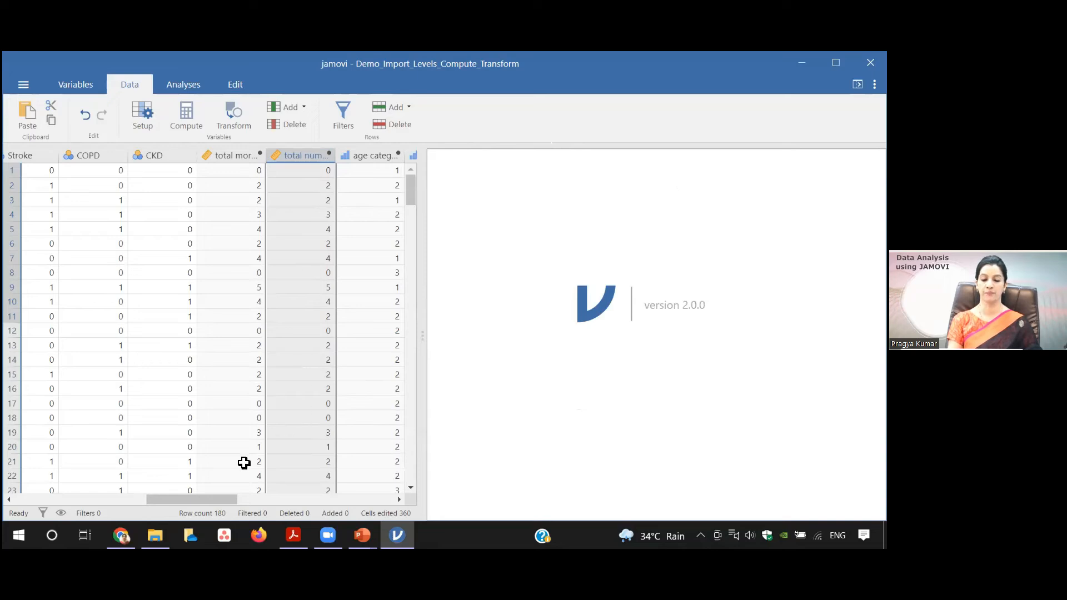
# Insert a new computed variable directly after the ht column and name it BMI.
pyautogui.moveTo(227, 497); pyautogui.dragTo(322, 498)
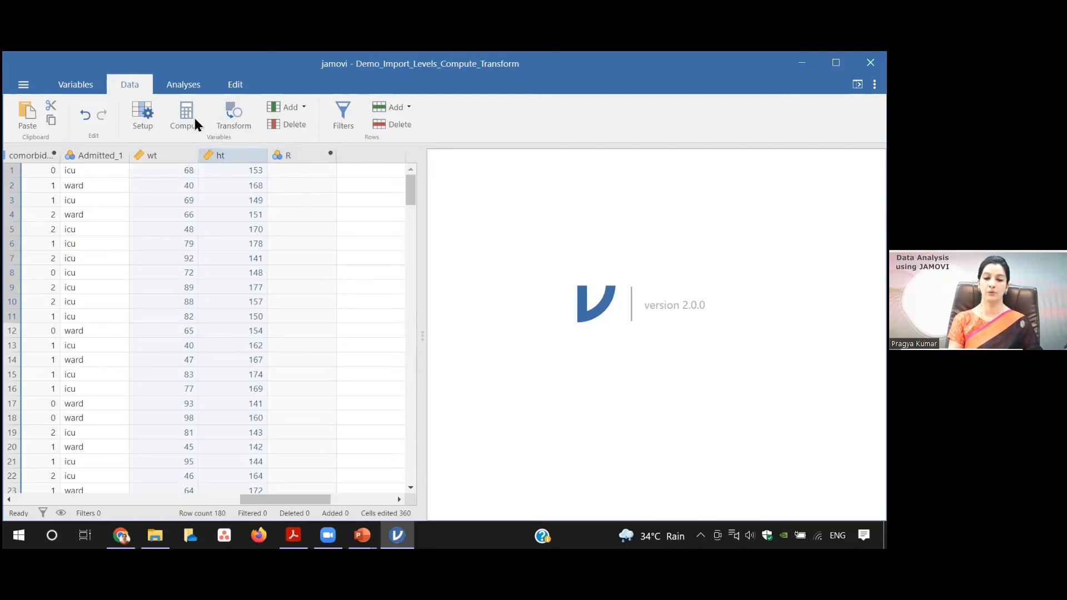
pyautogui.click(252, 157)
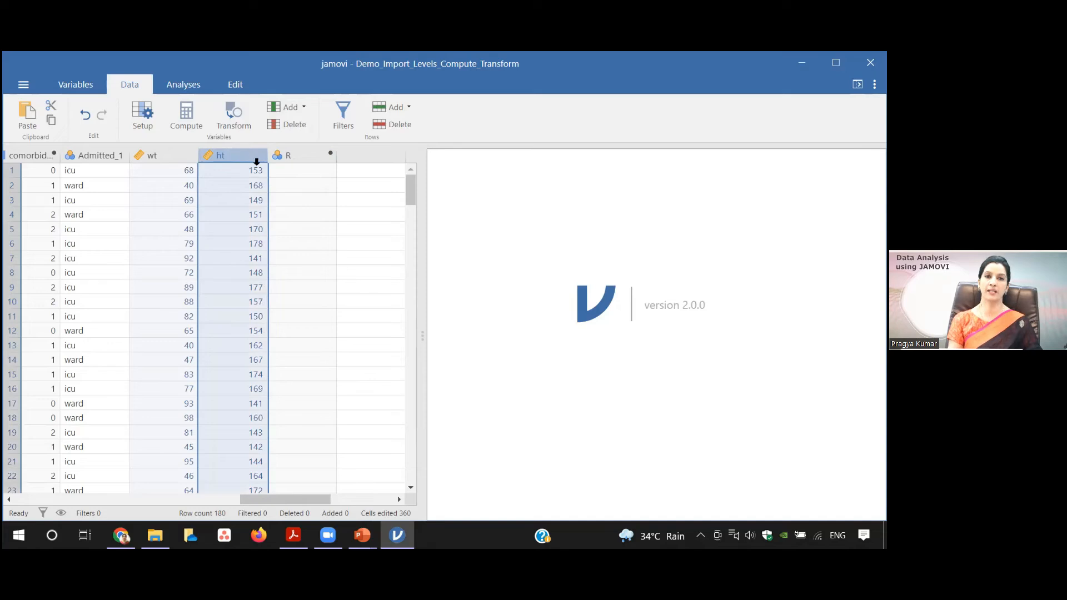
pyautogui.click(197, 125)
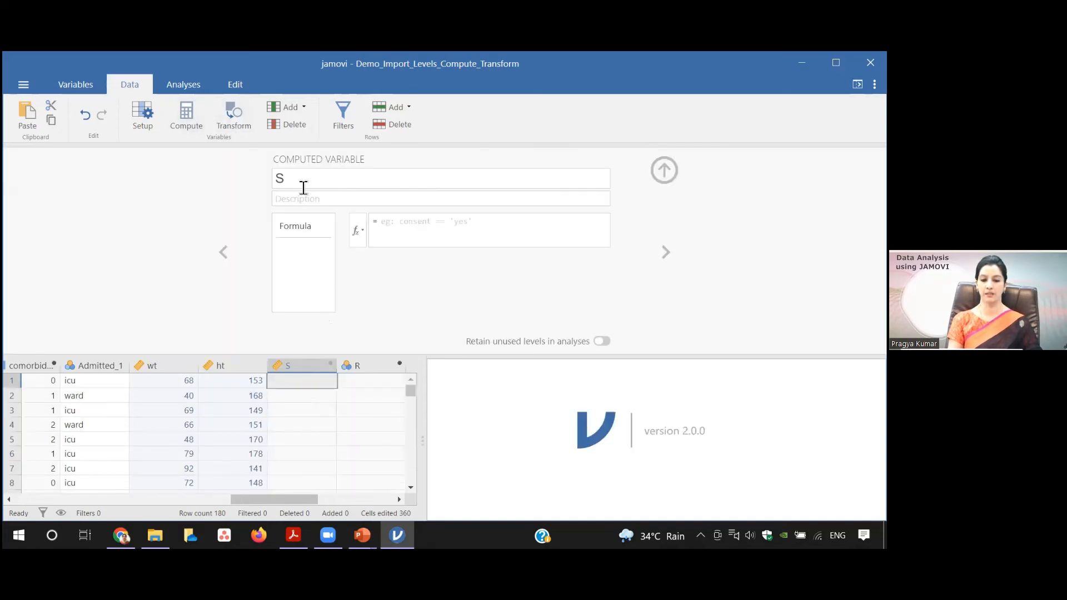
pyautogui.click(302, 179)
pyautogui.write('M')
pyautogui.press('BackSpace')
pyautogui.write('BMI')
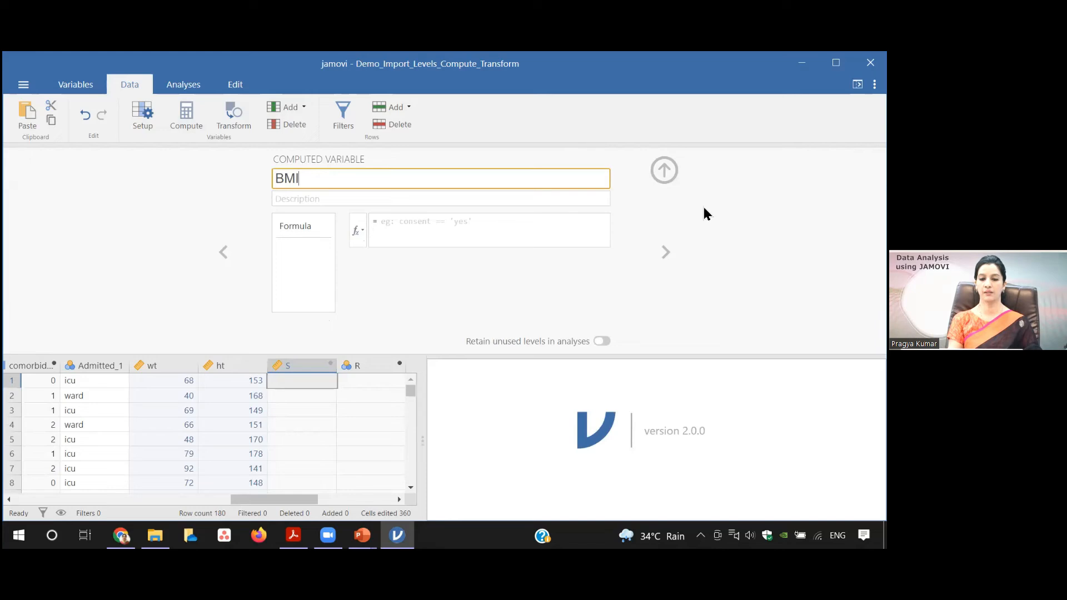
pyautogui.press('Return')
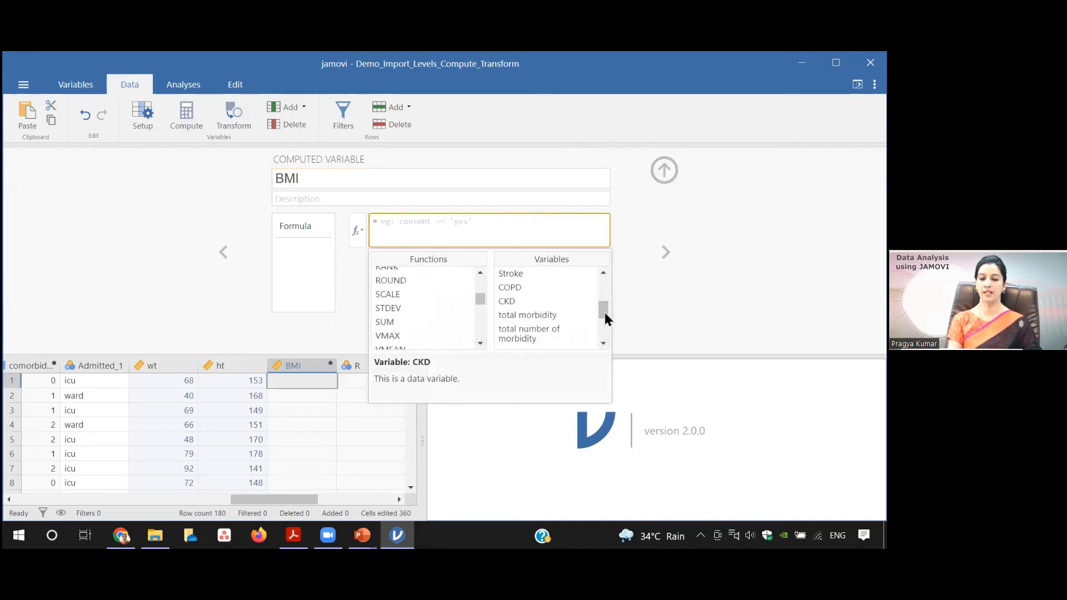
# Set the BMI formula to wt/(ht*ht*.0001), apply it and close the variable editor.
pyautogui.scroll(-3, 604, 321)
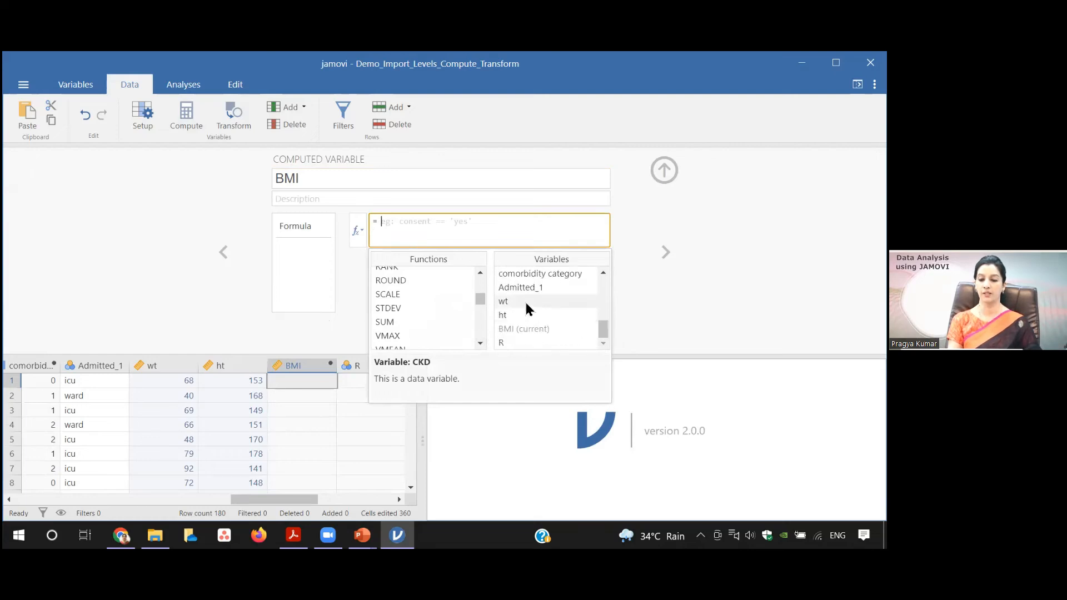
pyautogui.doubleClick(525, 302)
pyautogui.write('/')
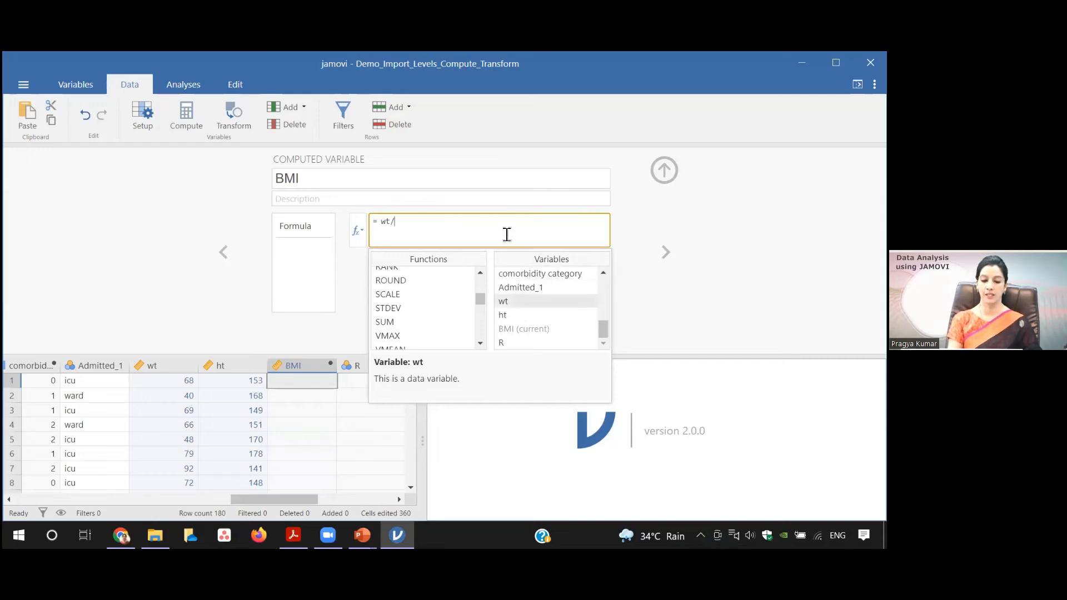
pyautogui.write('(')
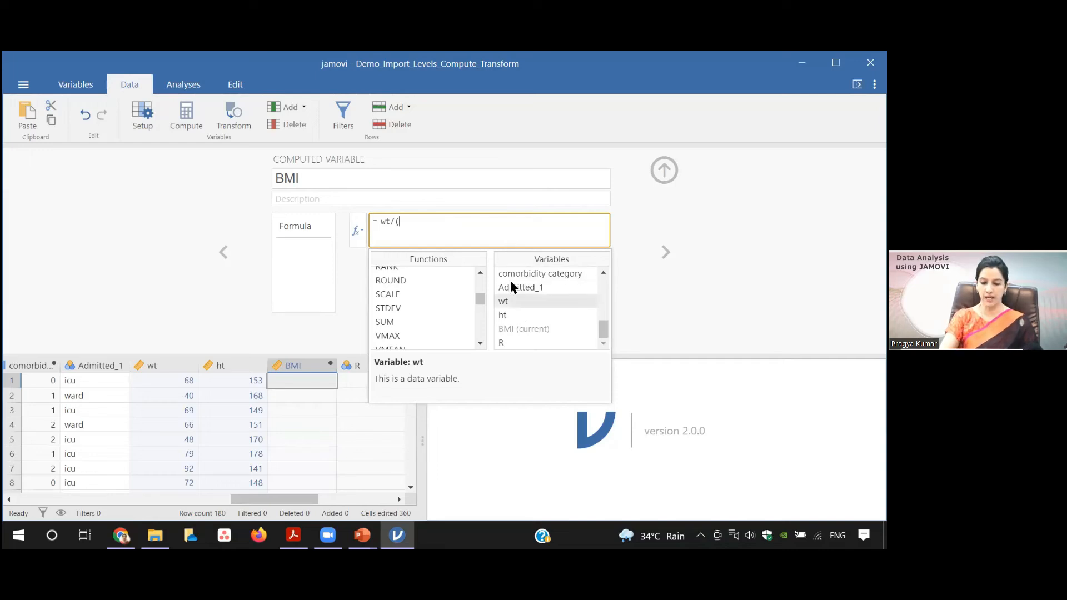
pyautogui.doubleClick(510, 314)
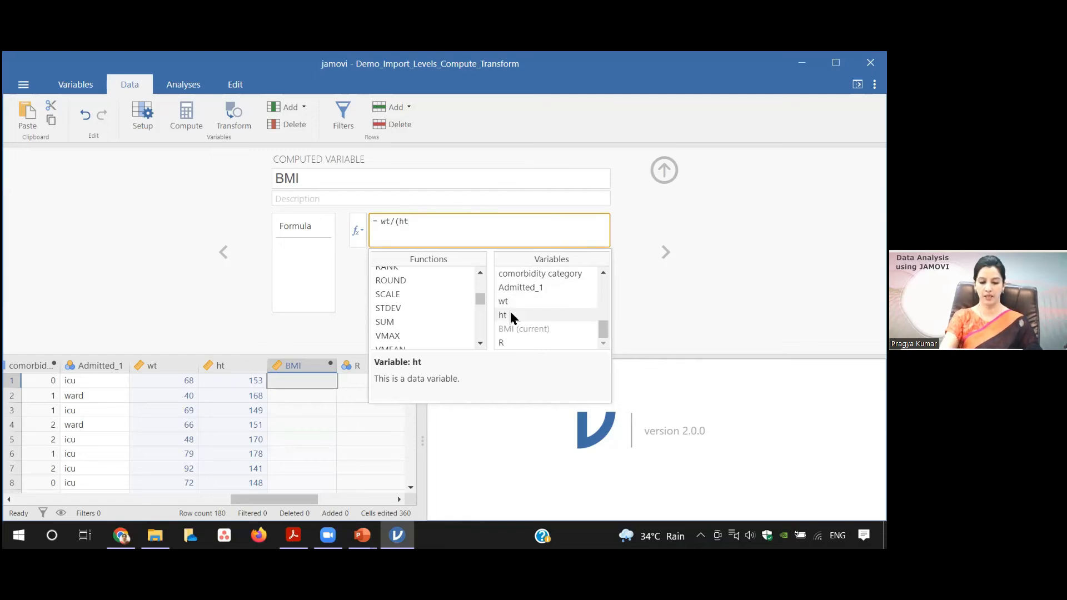
pyautogui.write('*')
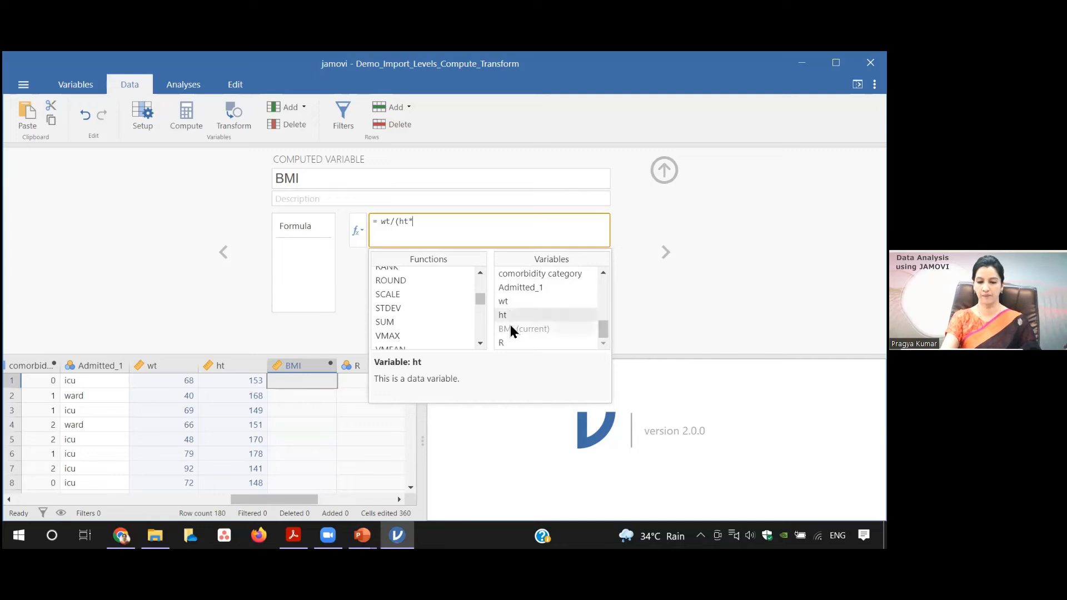
pyautogui.doubleClick(511, 317)
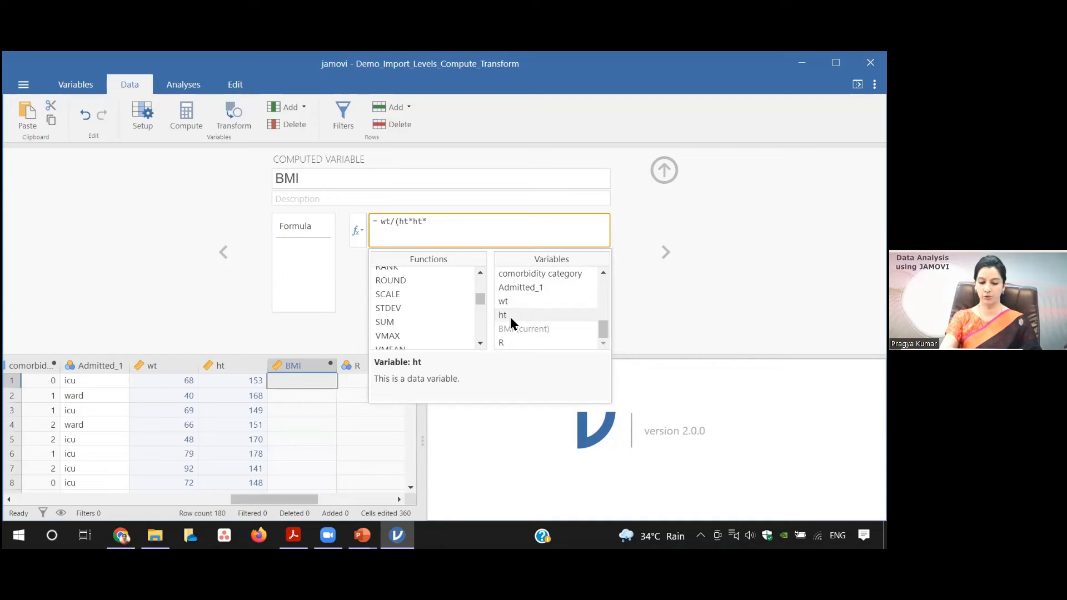
pyautogui.write('*.0001')
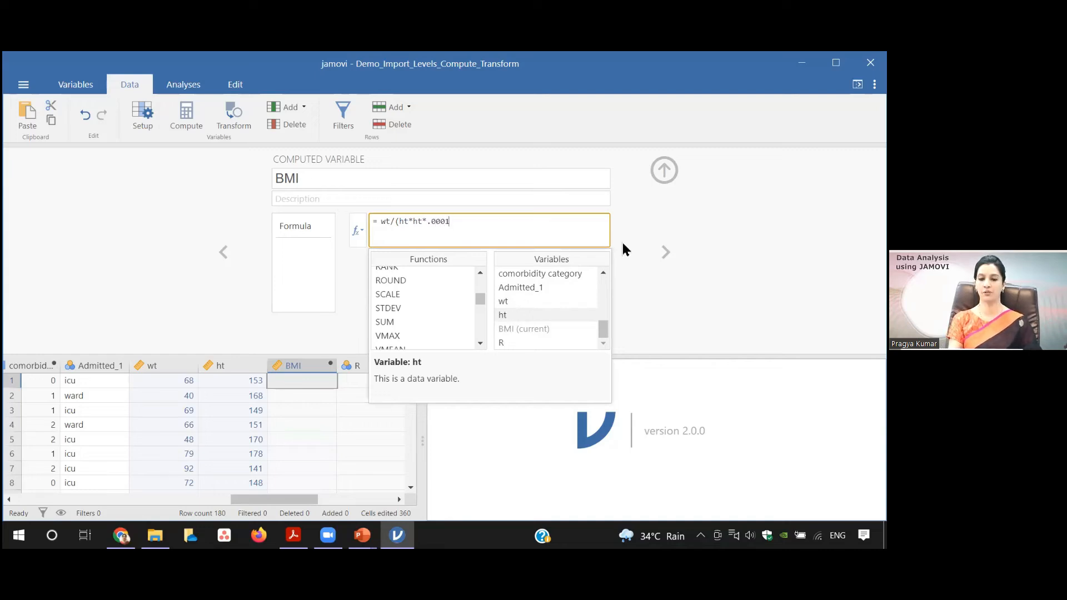
pyautogui.write(')')
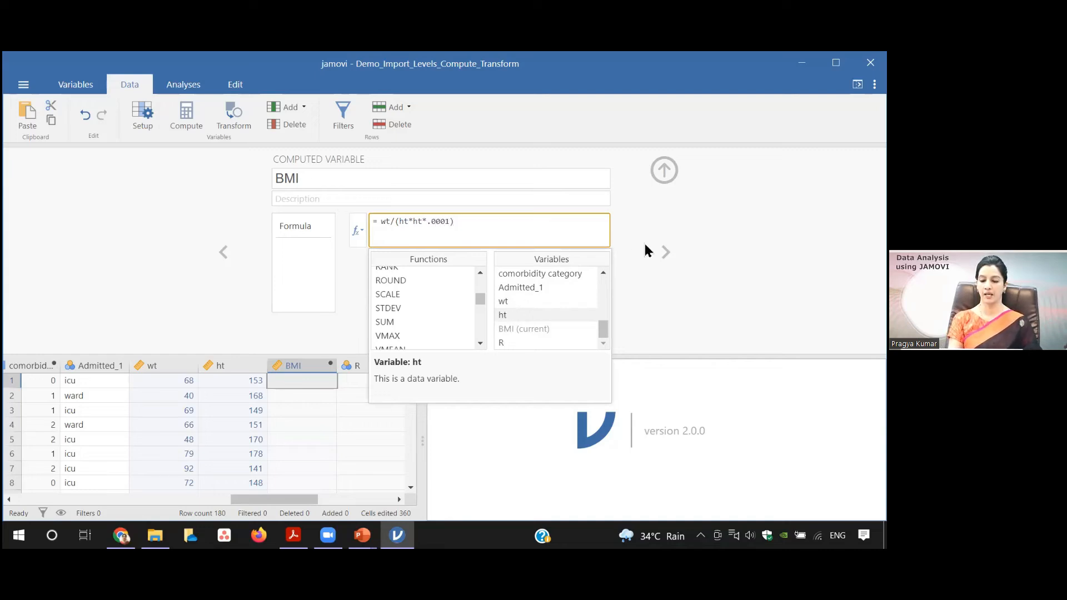
pyautogui.click(350, 309)
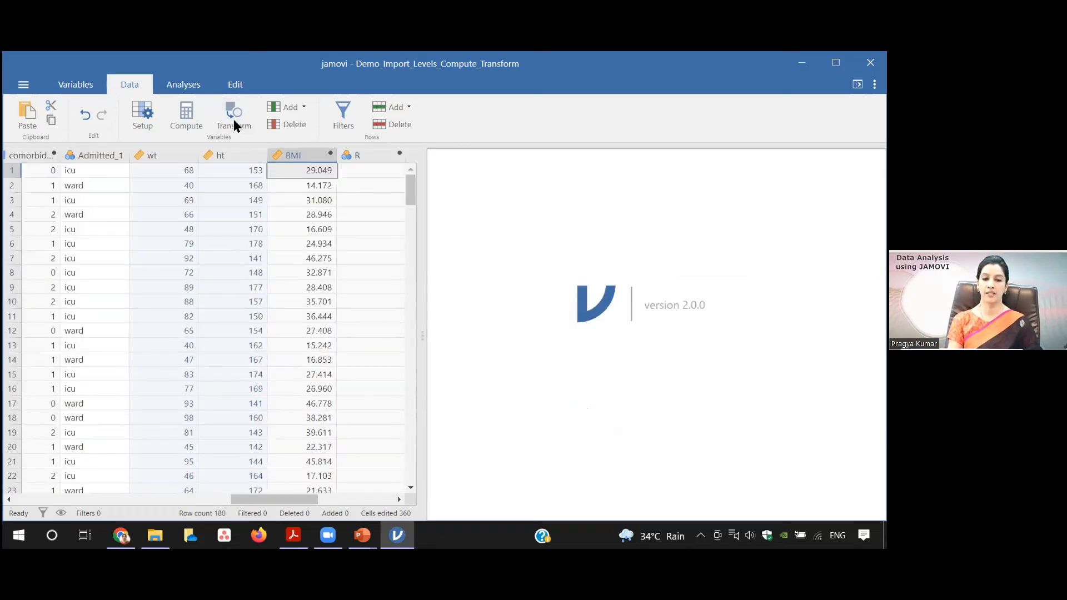
# Insert a blank computed variable after BMI, view its available formula functions and variables, and close the variable editor.
pyautogui.click(189, 118)
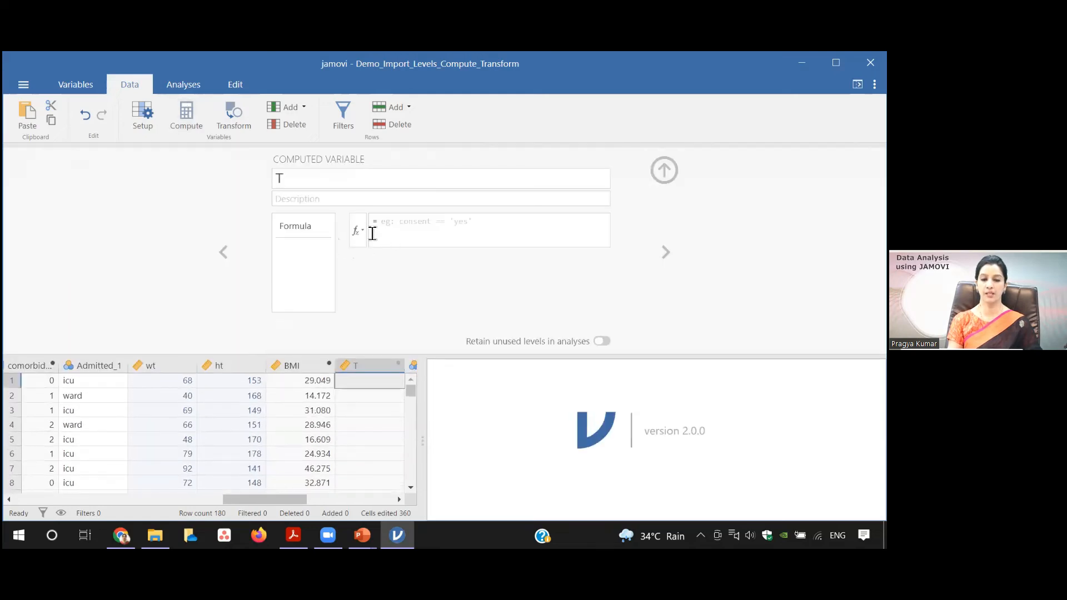
pyautogui.click(361, 231)
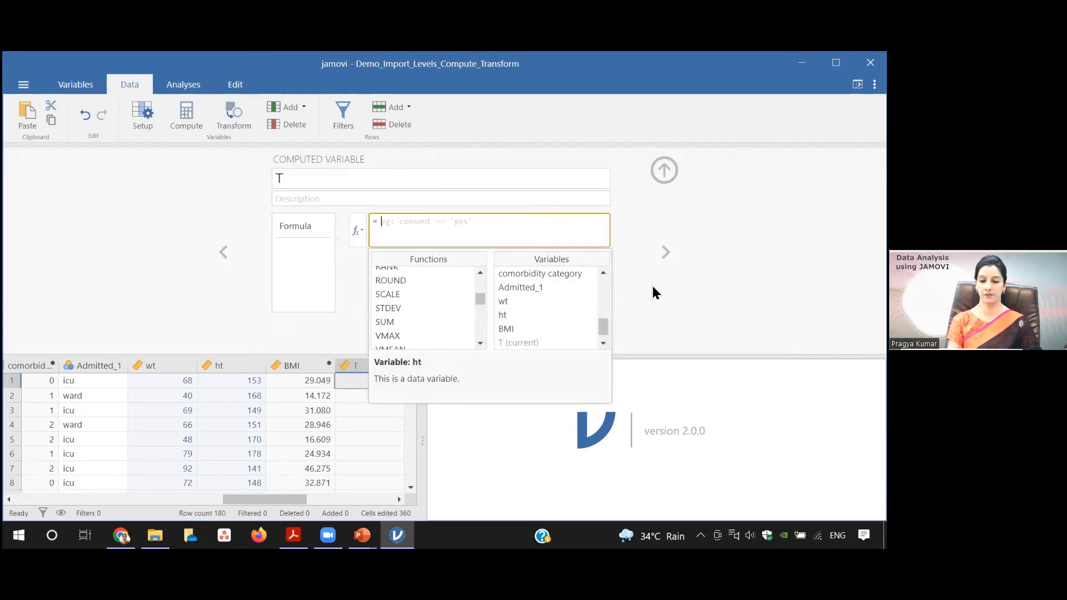
pyautogui.click(672, 300)
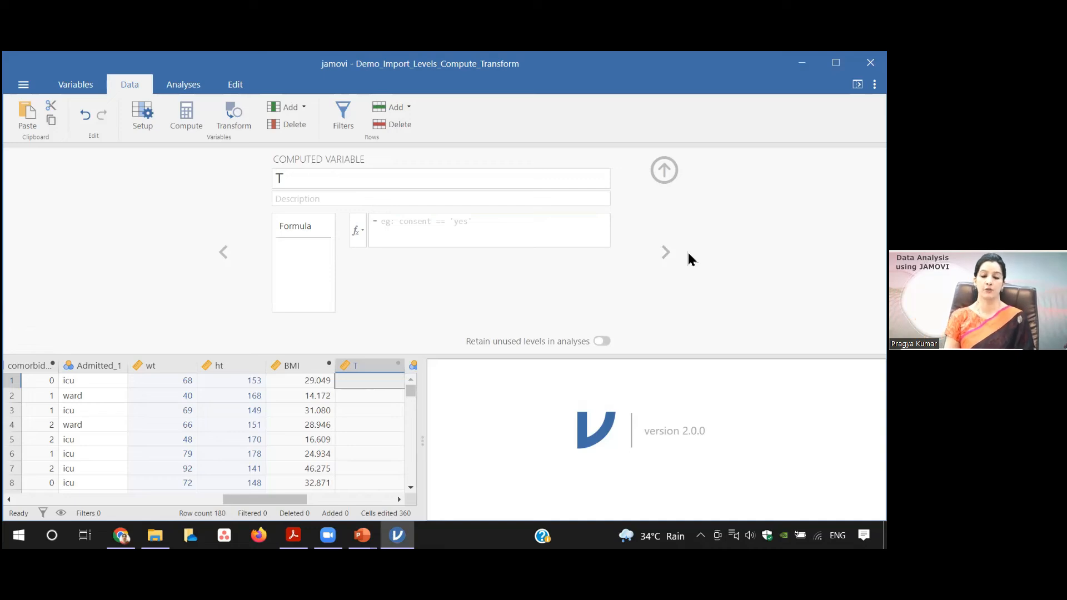
pyautogui.click(308, 364)
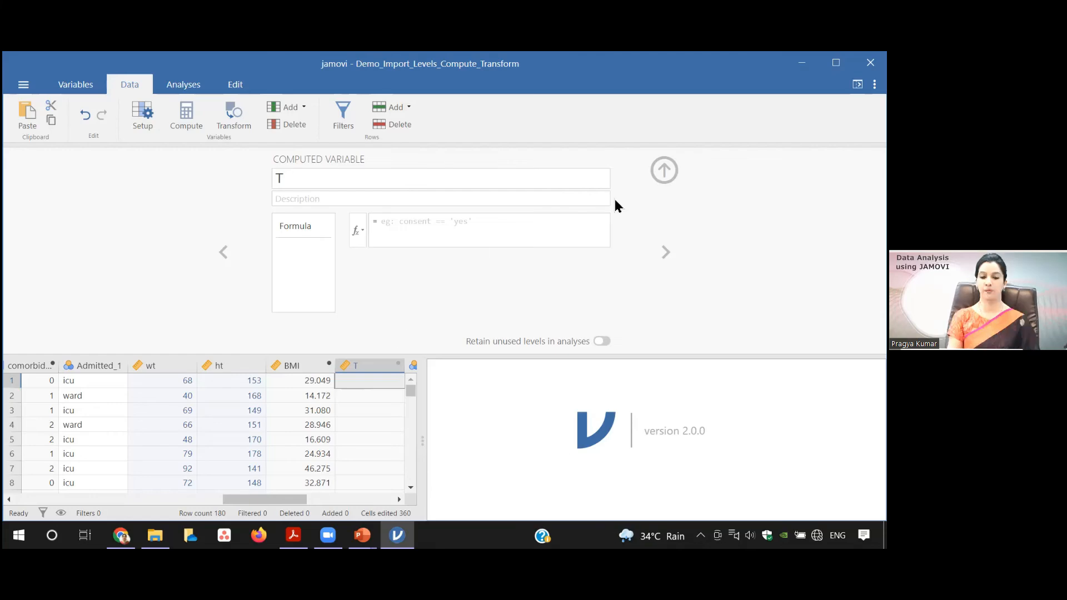
pyautogui.click(664, 170)
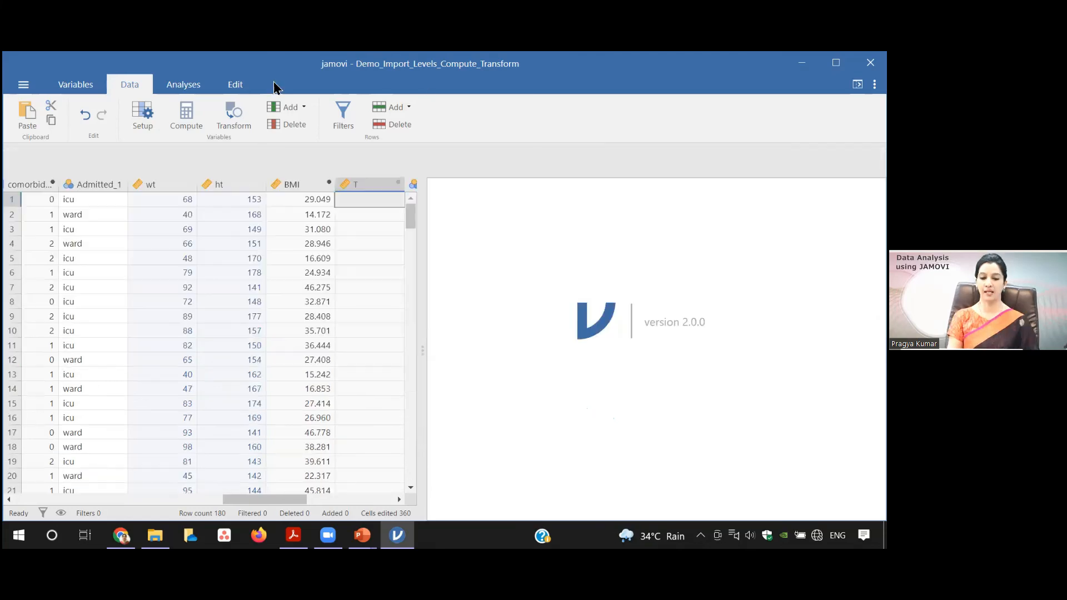
pyautogui.click(238, 116)
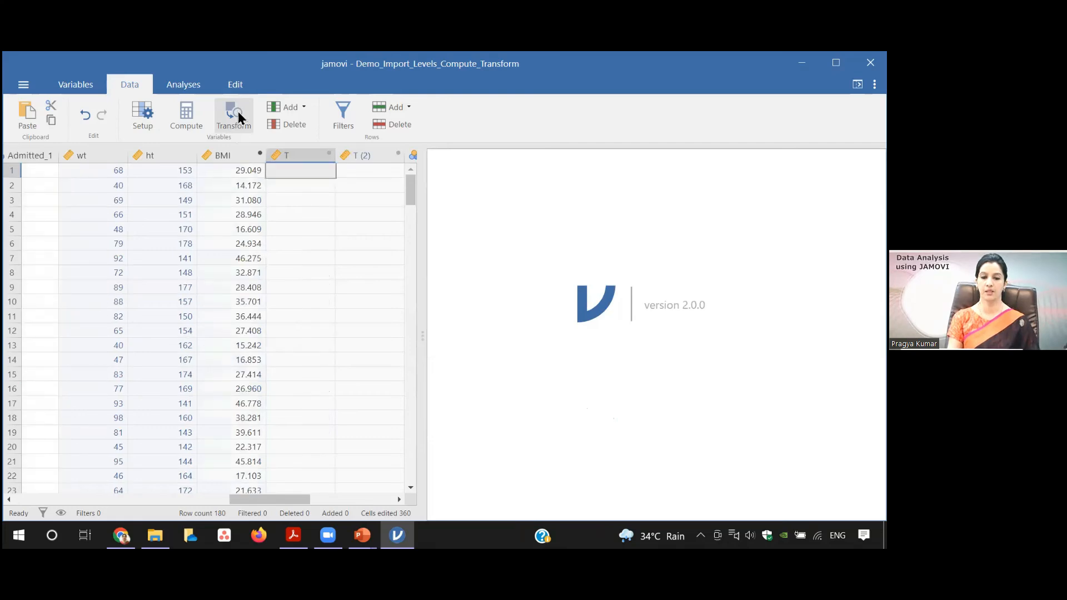
pyautogui.click(238, 117)
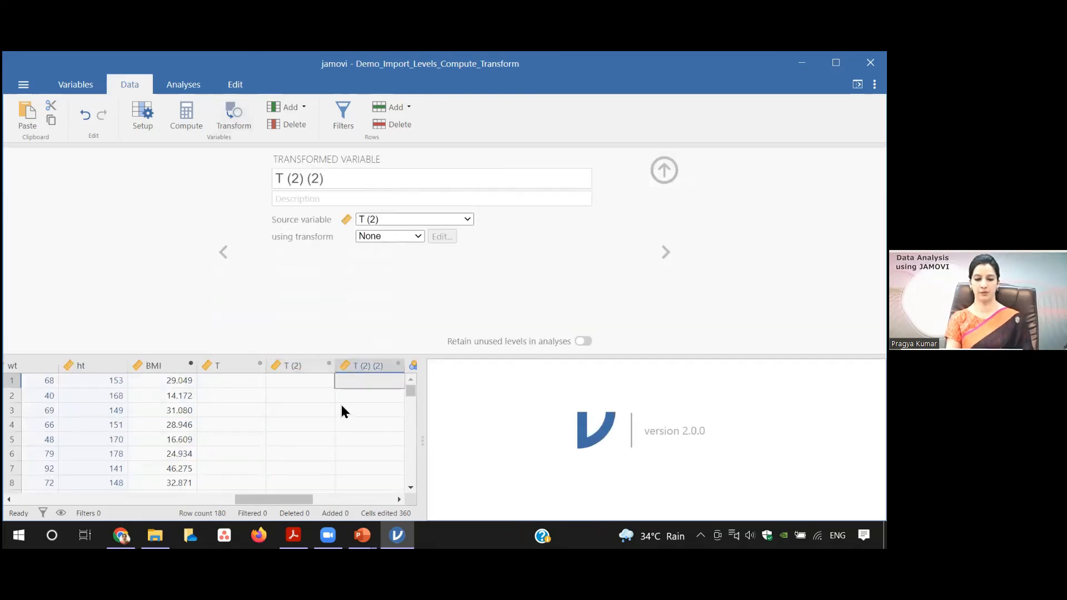
pyautogui.click(326, 367)
pyautogui.keyDown('shift'); pyautogui.click(347, 366); pyautogui.keyUp('shift')
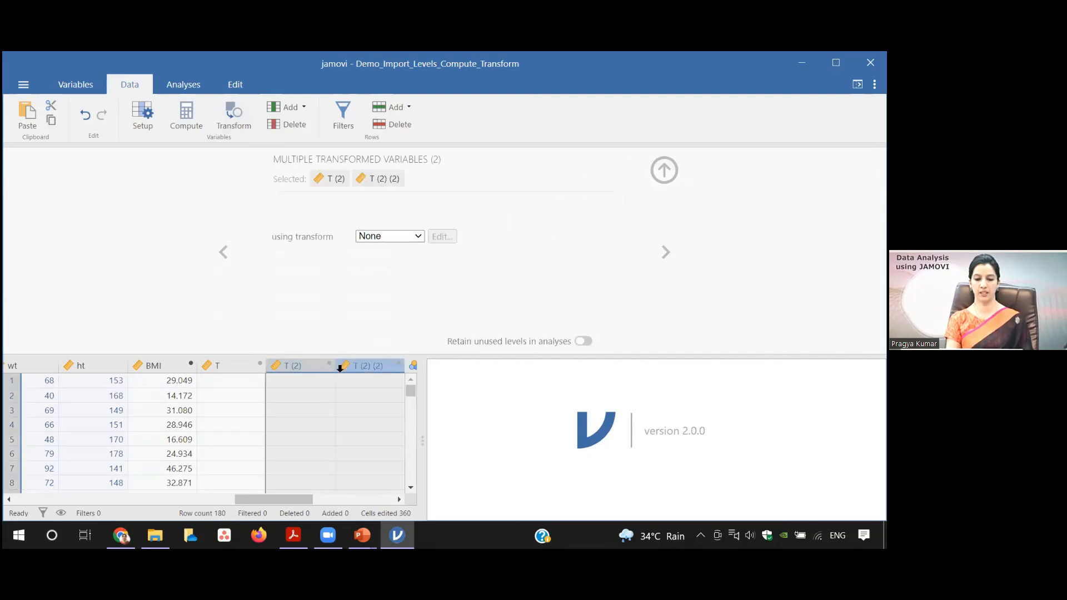
pyautogui.rightClick(351, 369)
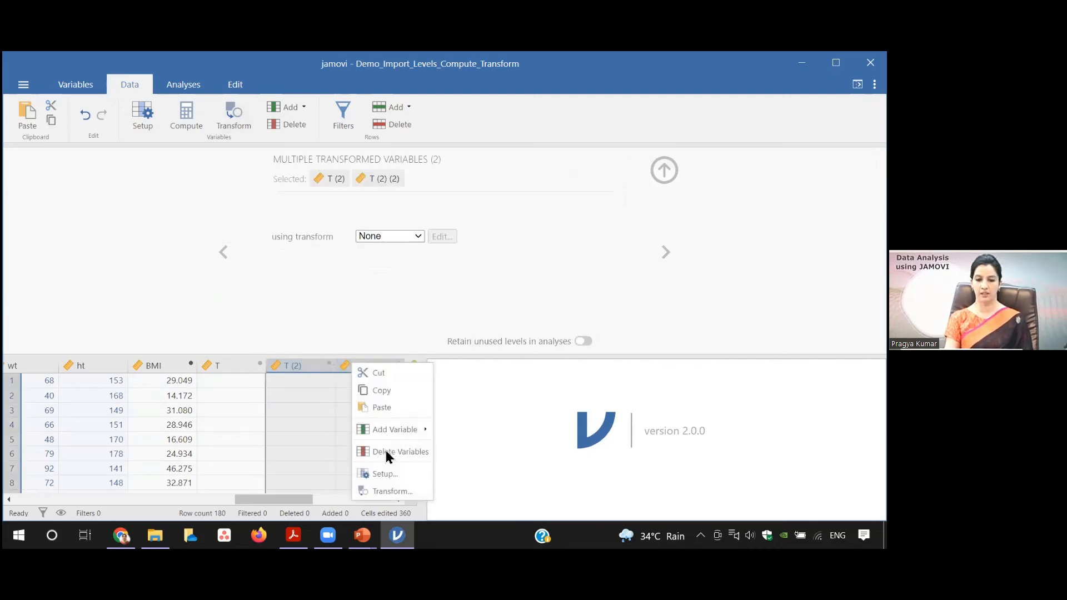
pyautogui.click(387, 453)
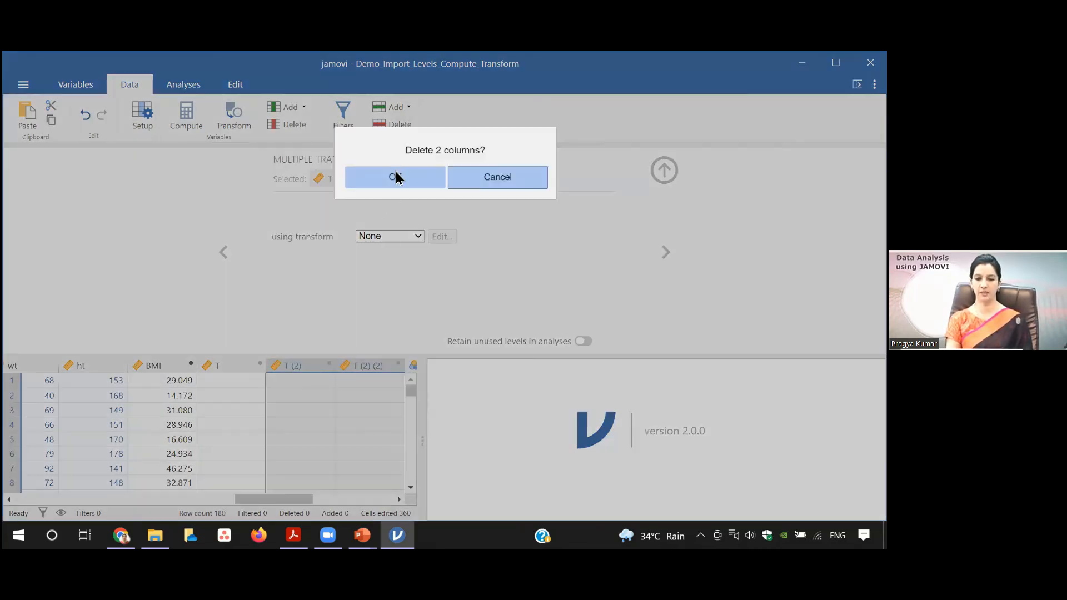
pyautogui.click(397, 175)
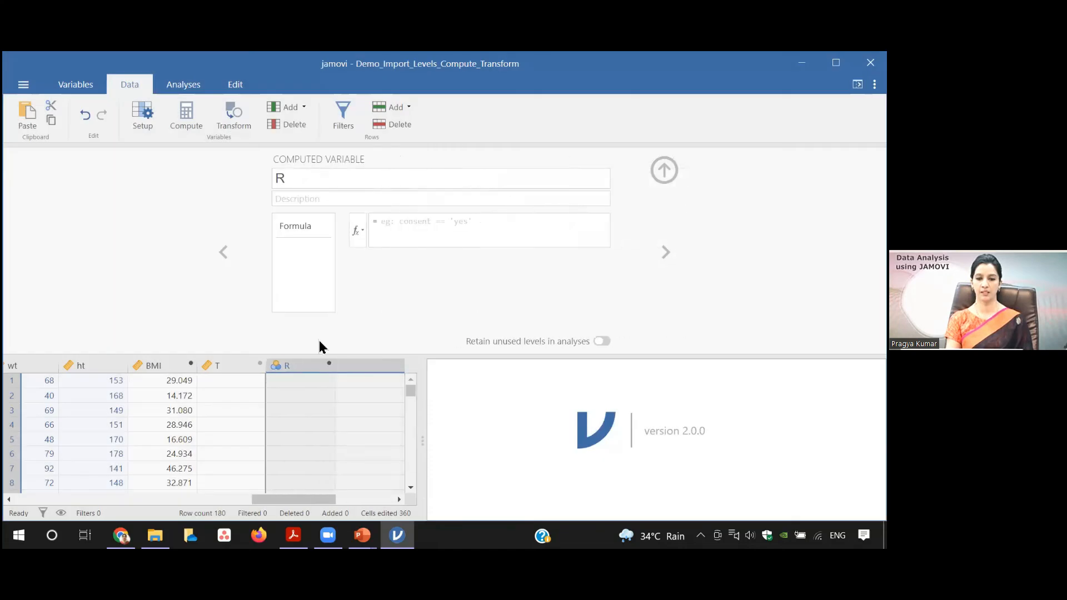
# Create a transformed variable from column R, name it age category, and set its source variable to Age.
pyautogui.click(241, 367)
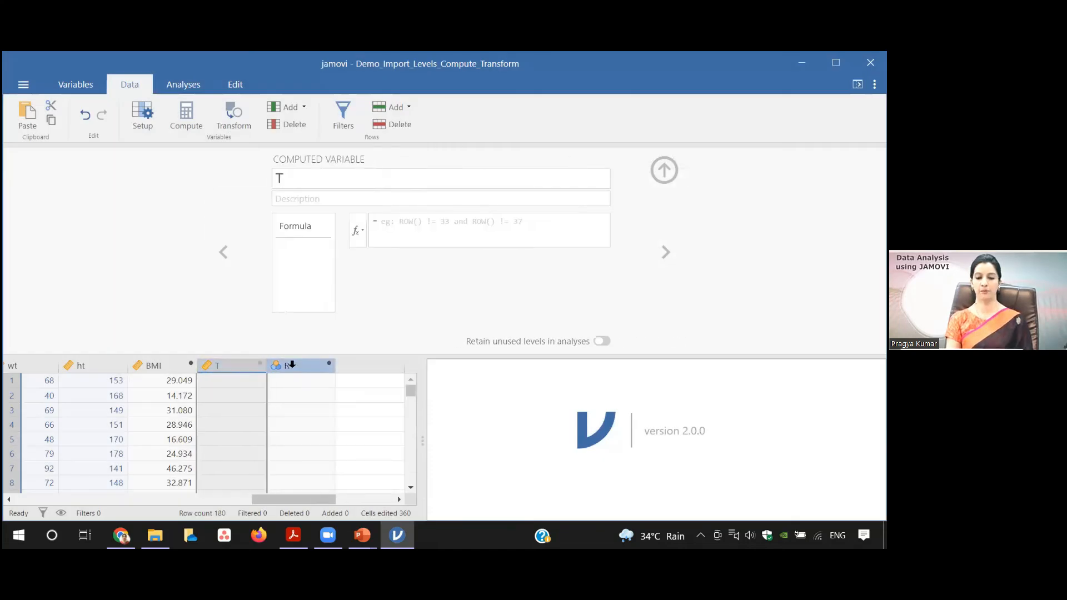
pyautogui.click(297, 365)
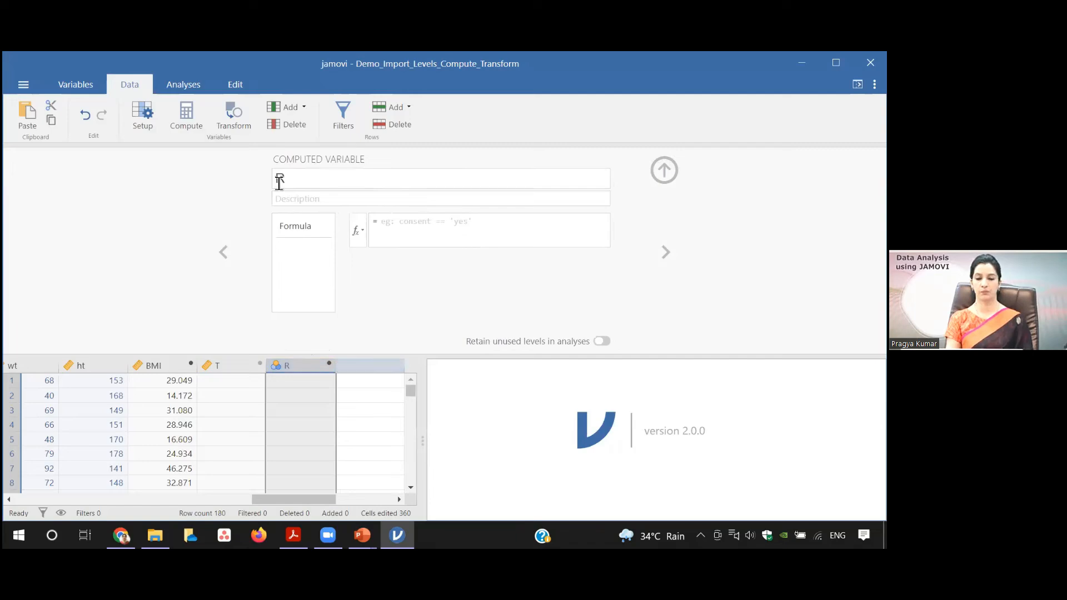
pyautogui.click(240, 122)
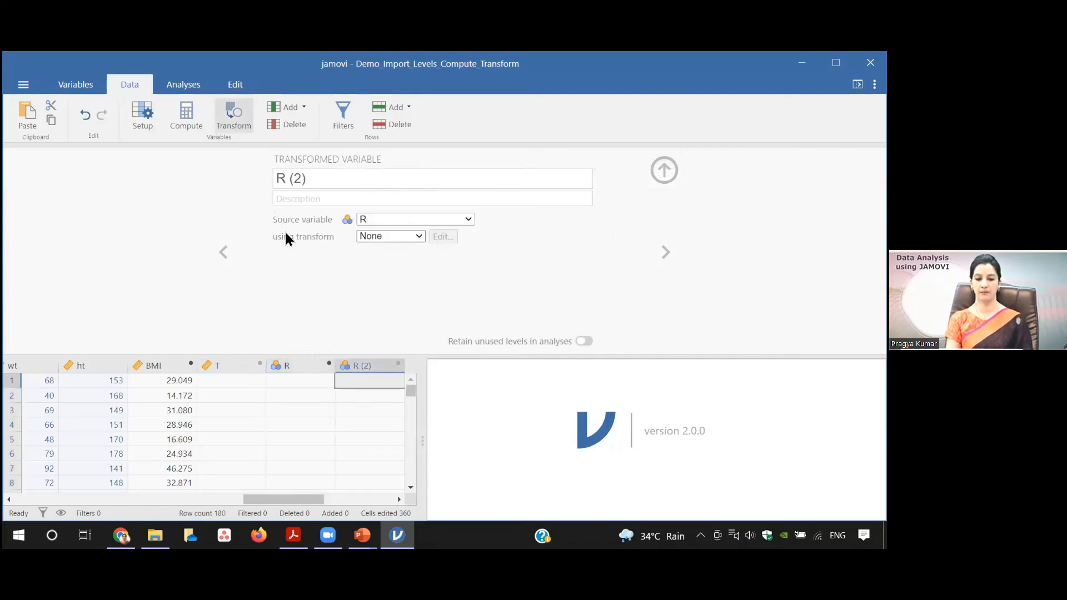
pyautogui.click(310, 177)
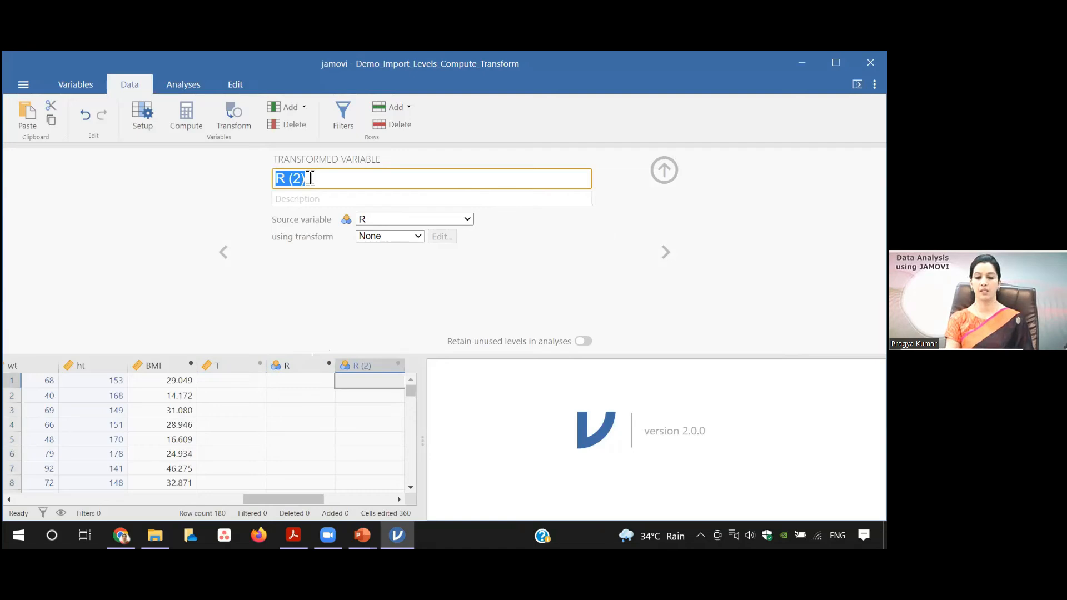
pyautogui.write('ag')
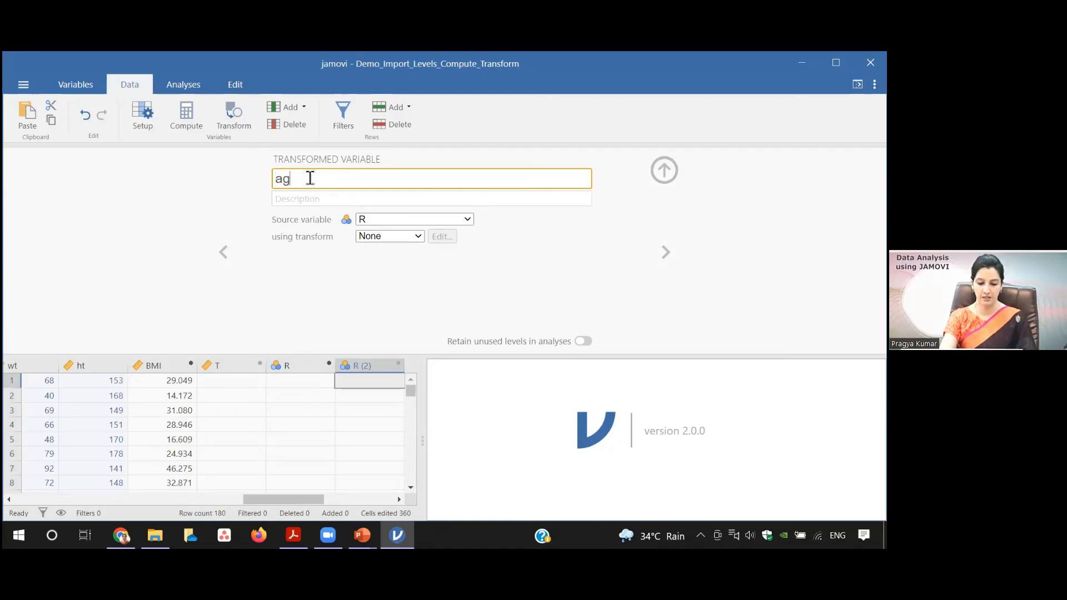
pyautogui.write('e category')
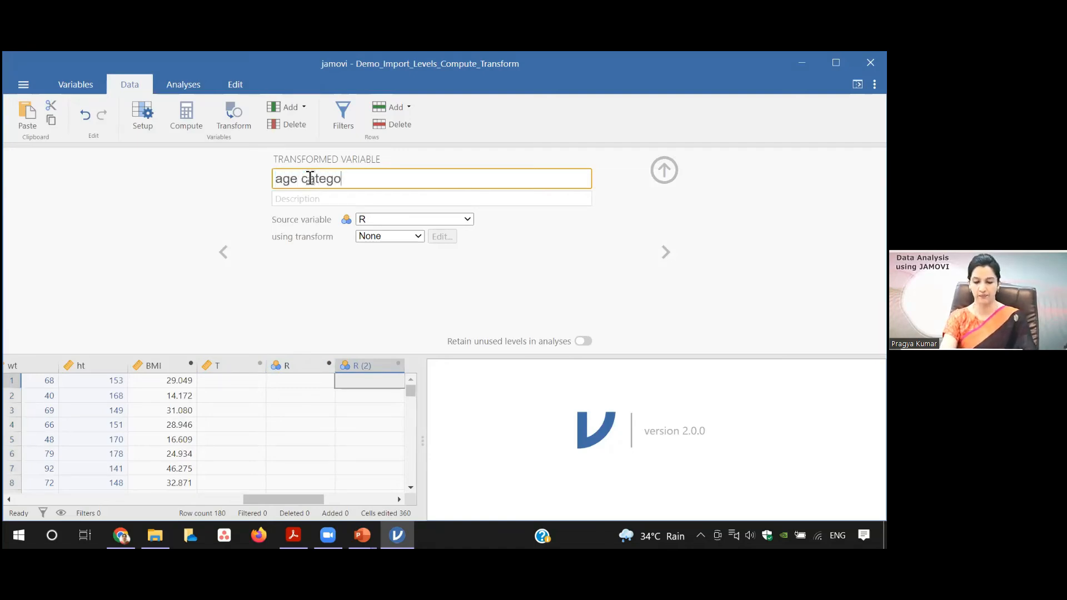
pyautogui.click(468, 220)
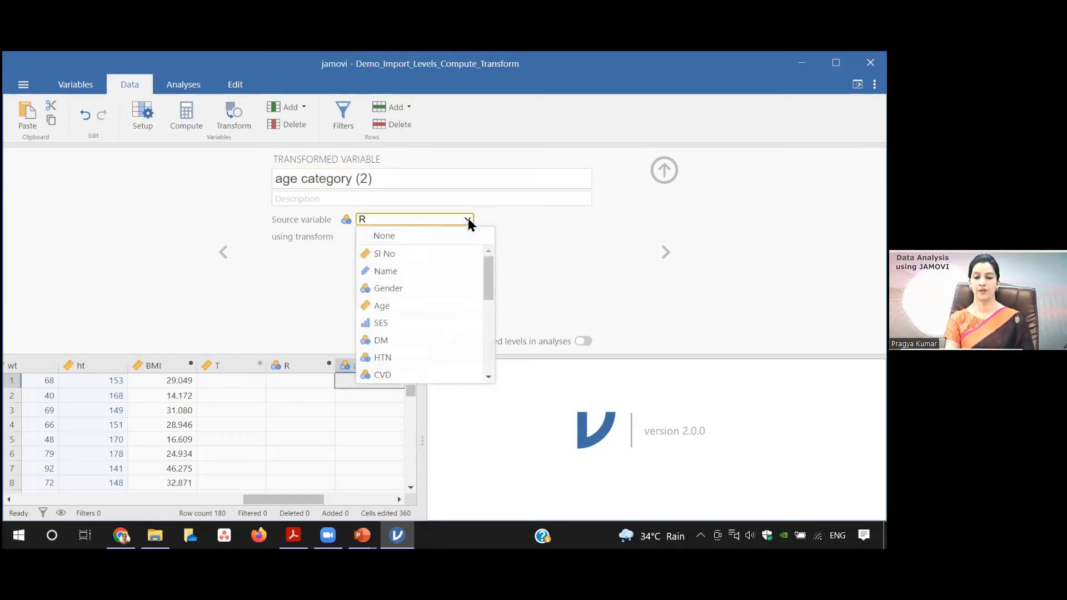
pyautogui.click(400, 304)
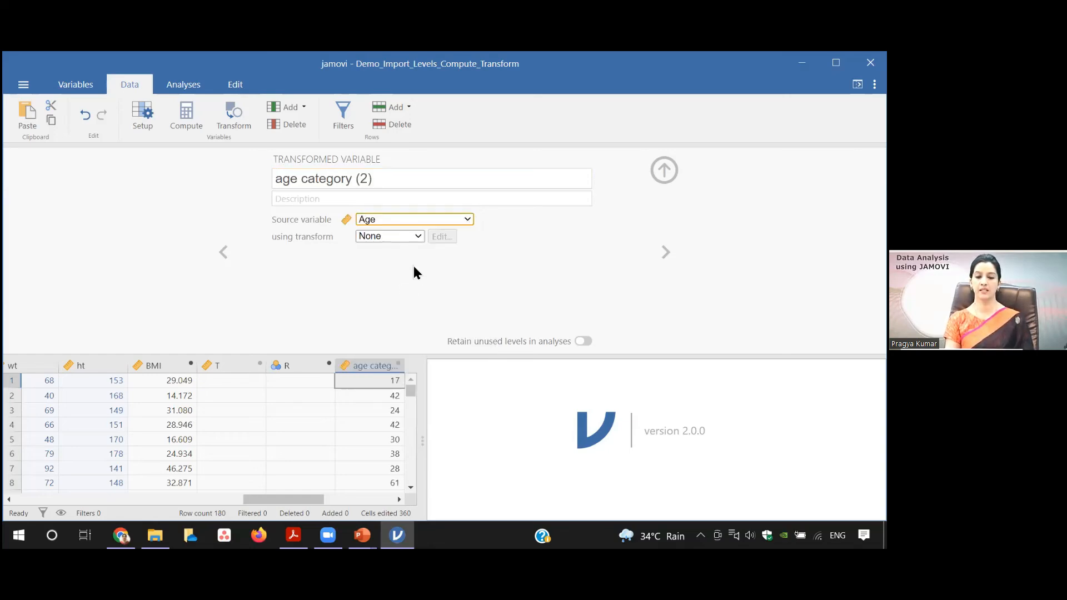
# Create a new transform for the age category variable and name it category.
pyautogui.click(418, 236)
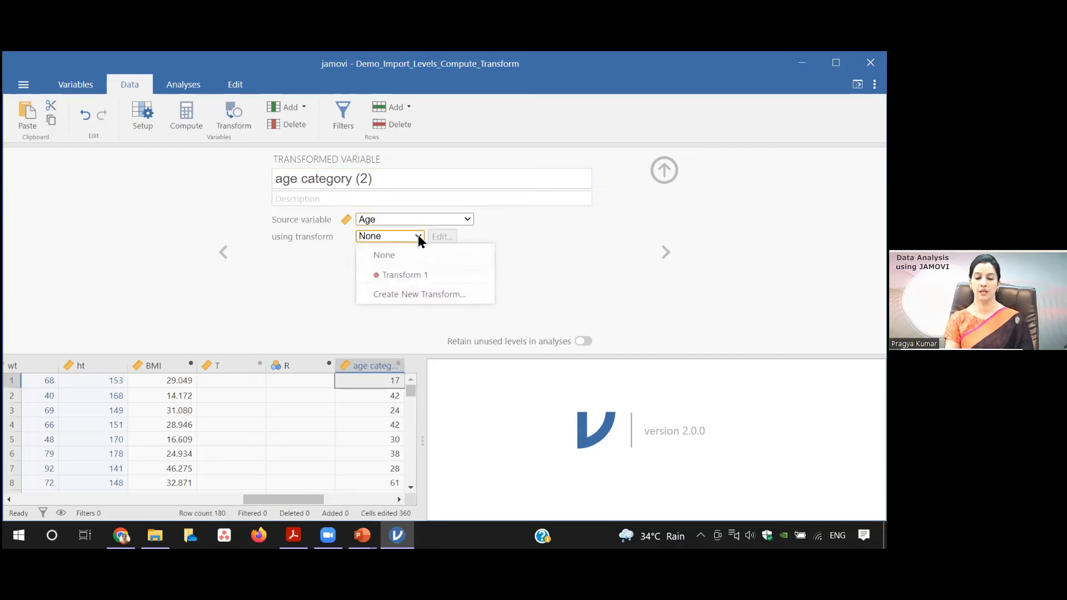
pyautogui.click(424, 299)
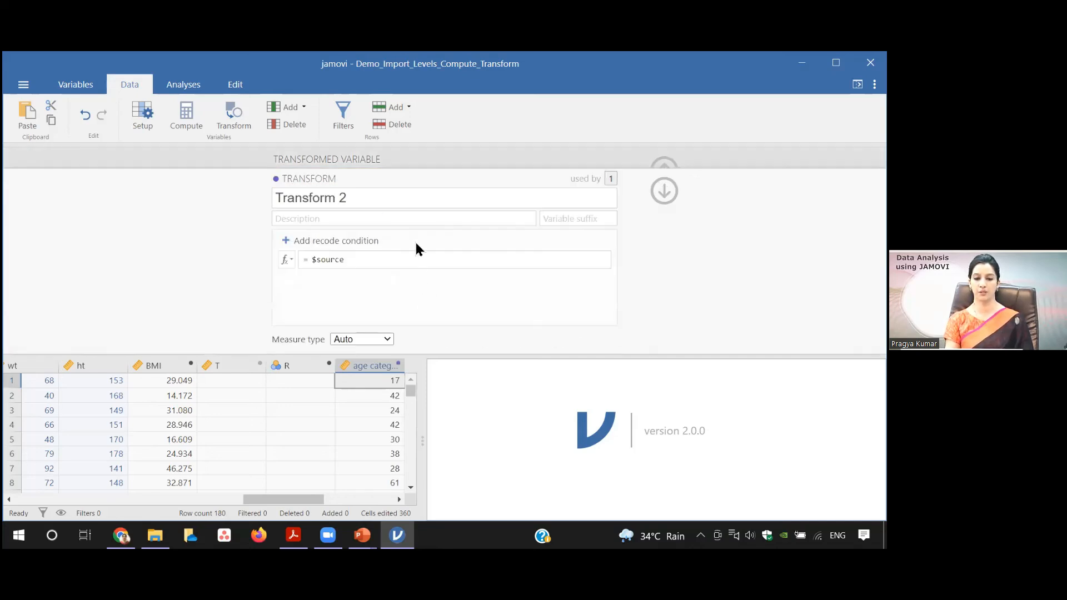
pyautogui.click(350, 198)
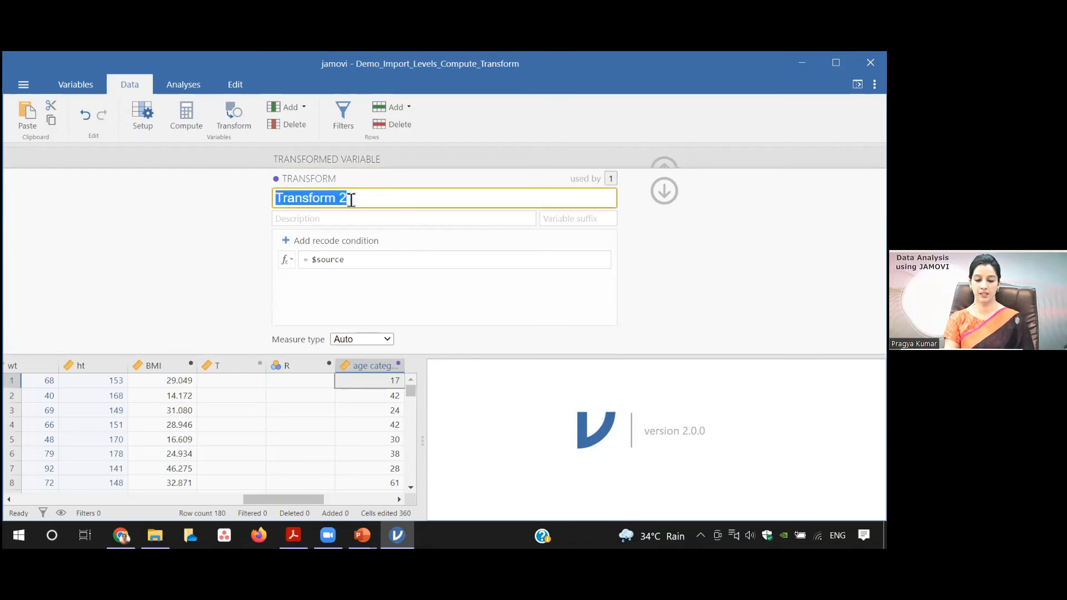
pyautogui.write('cat')
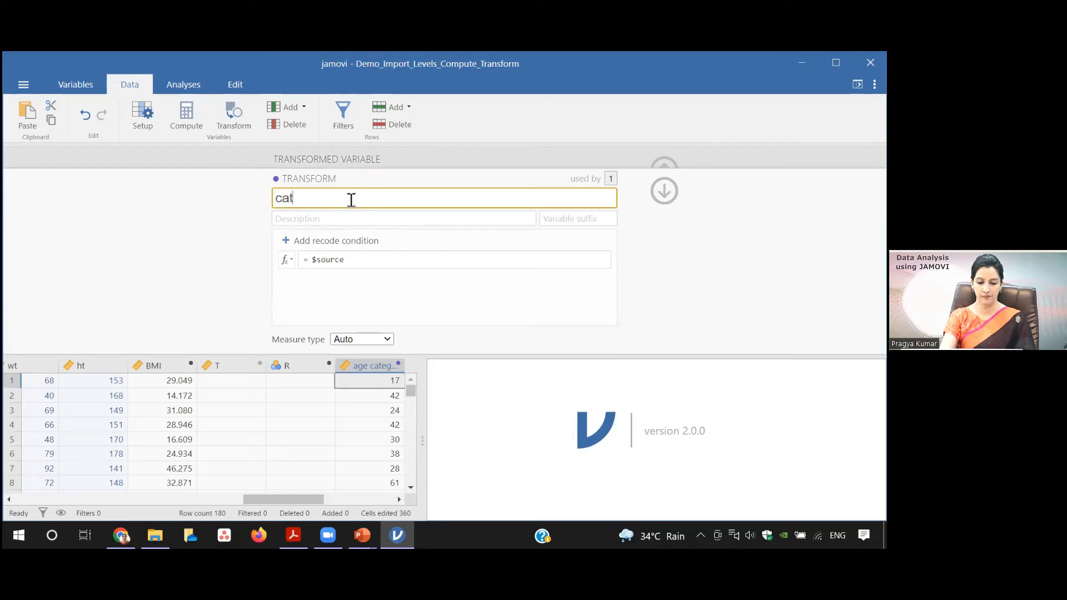
pyautogui.write('egory')
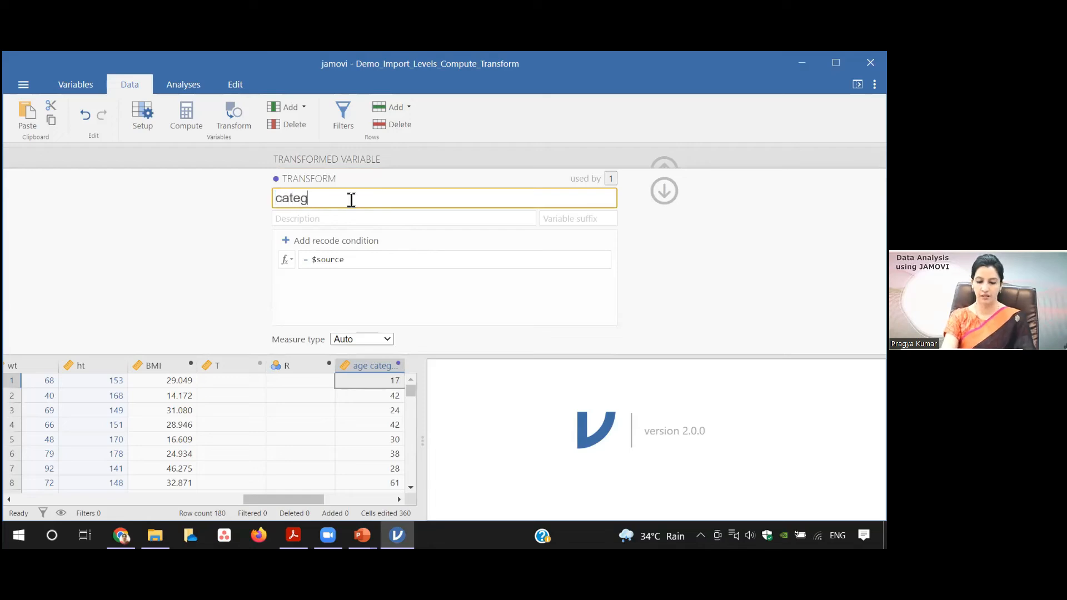
# Add a recode condition to the category transform that uses 1 when the source value is < 30.
pyautogui.click(351, 238)
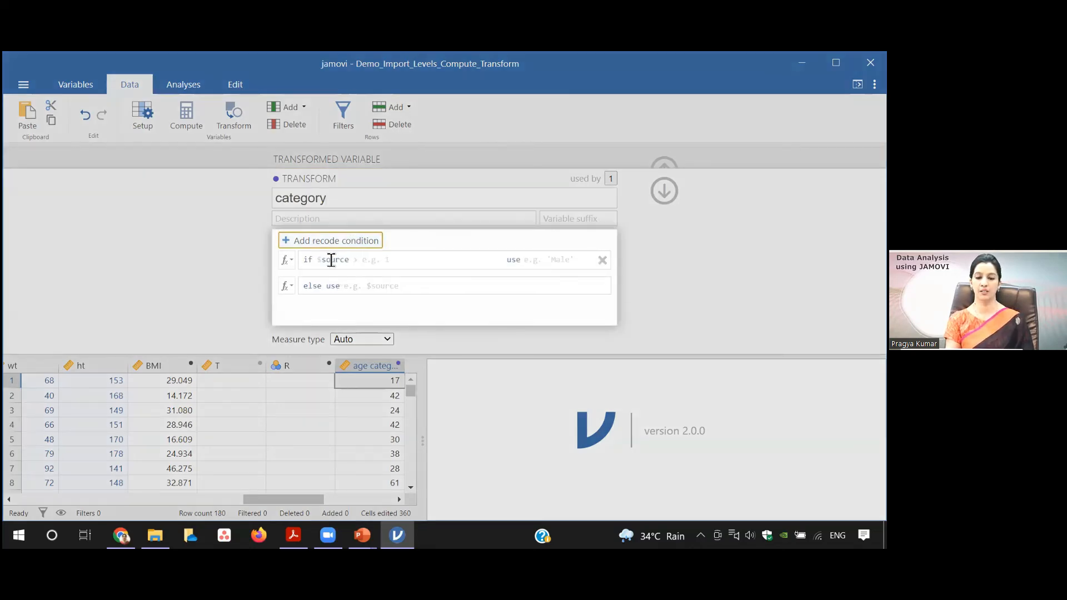
pyautogui.click(313, 262)
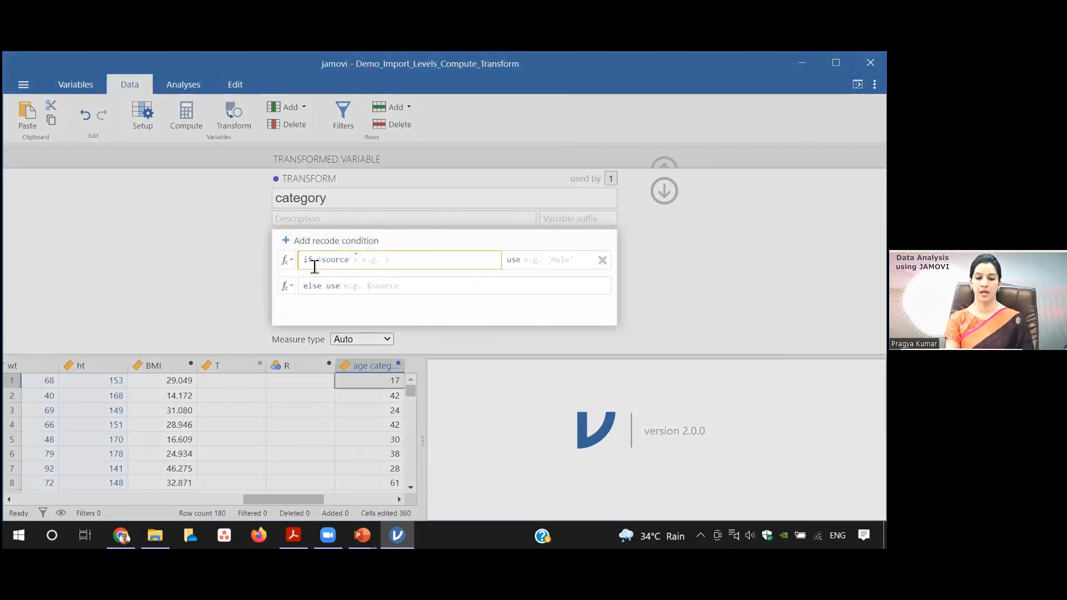
pyautogui.click(355, 264)
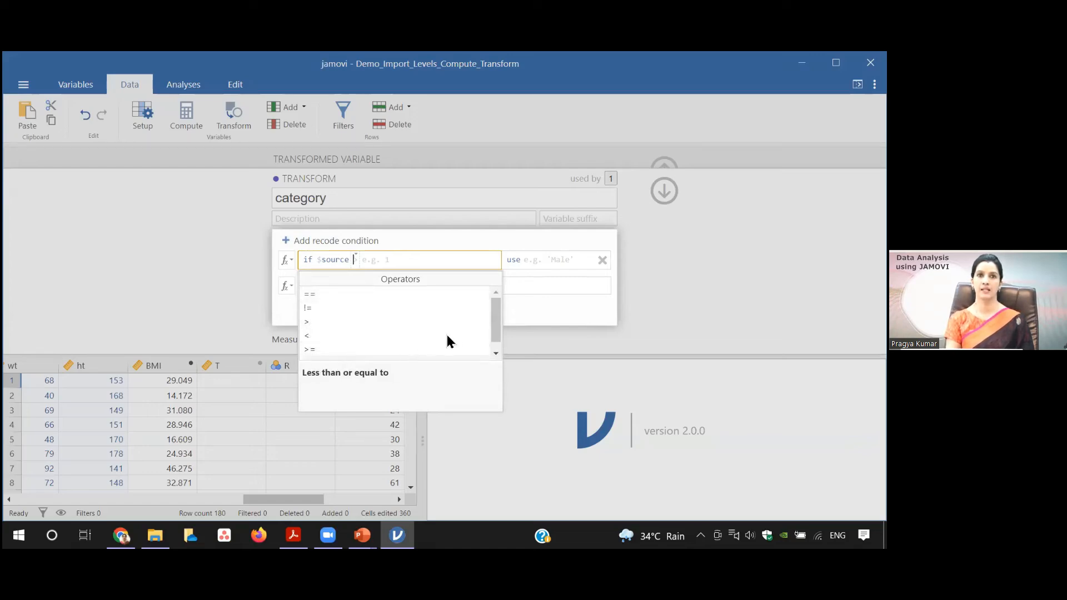
pyautogui.moveTo(496, 324); pyautogui.dragTo(488, 337)
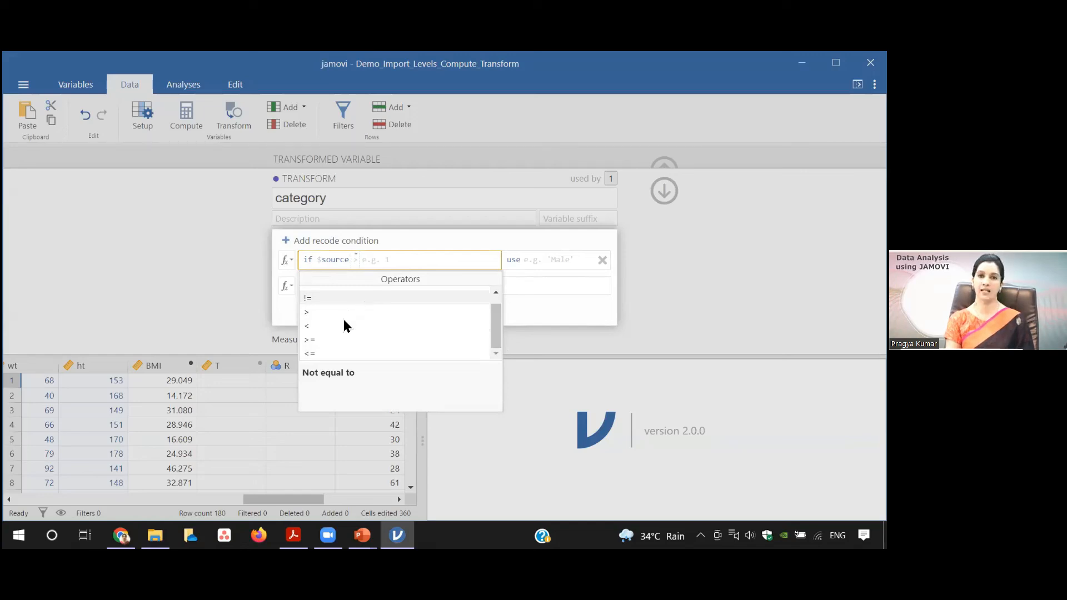
pyautogui.press('Down')
pyautogui.press('Down')
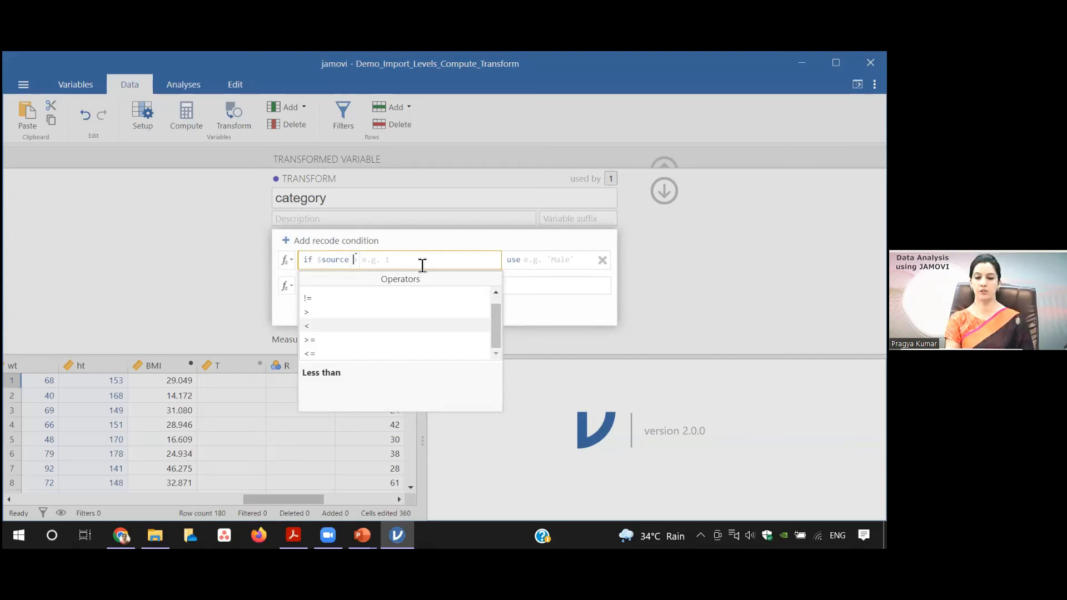
pyautogui.press('Return')
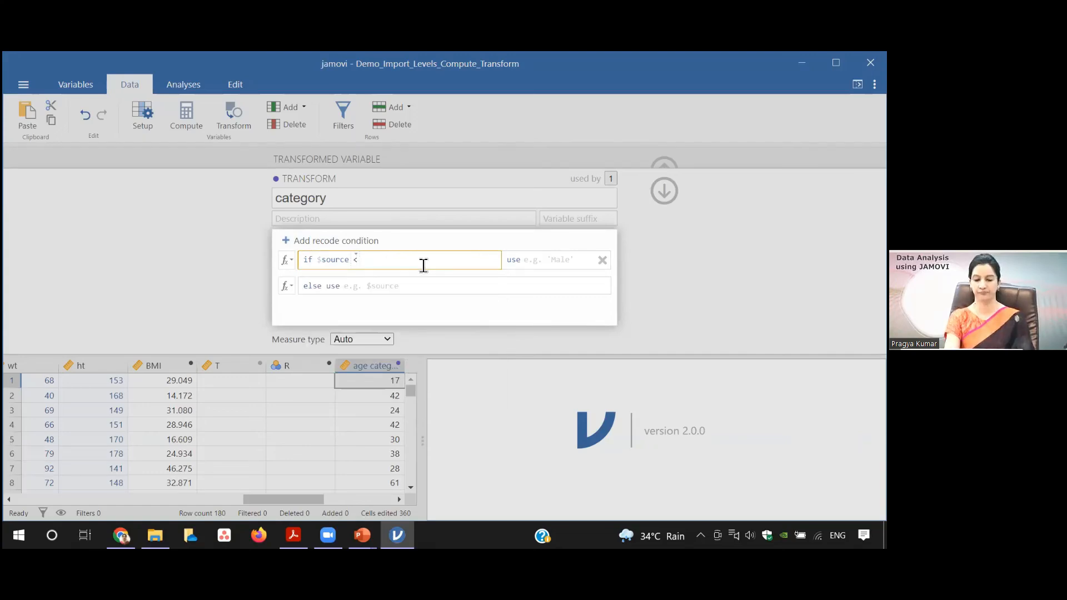
pyautogui.write('30')
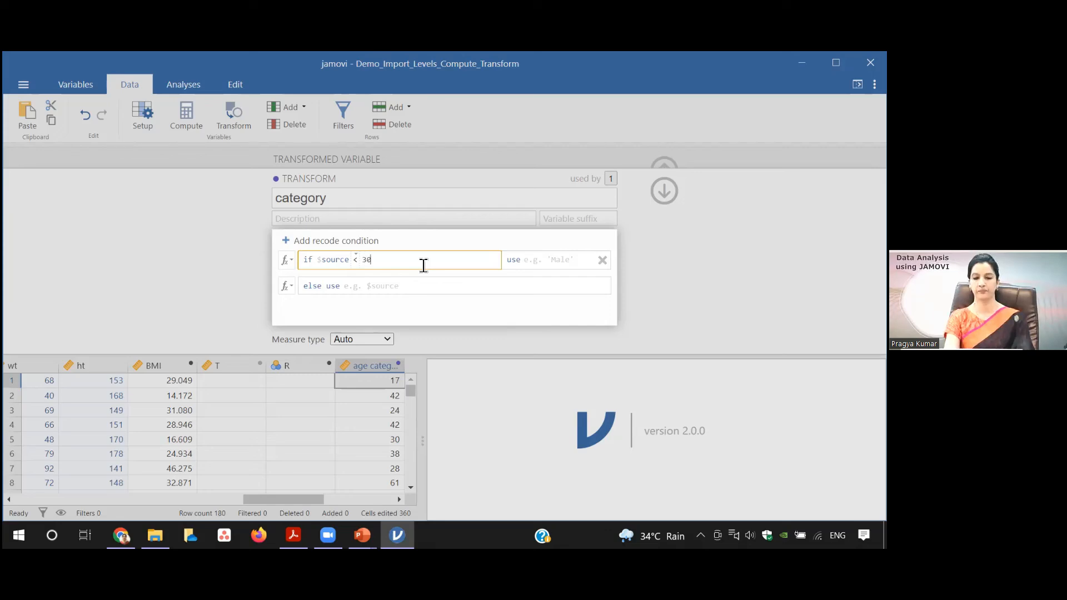
pyautogui.click(554, 259)
pyautogui.write('1')
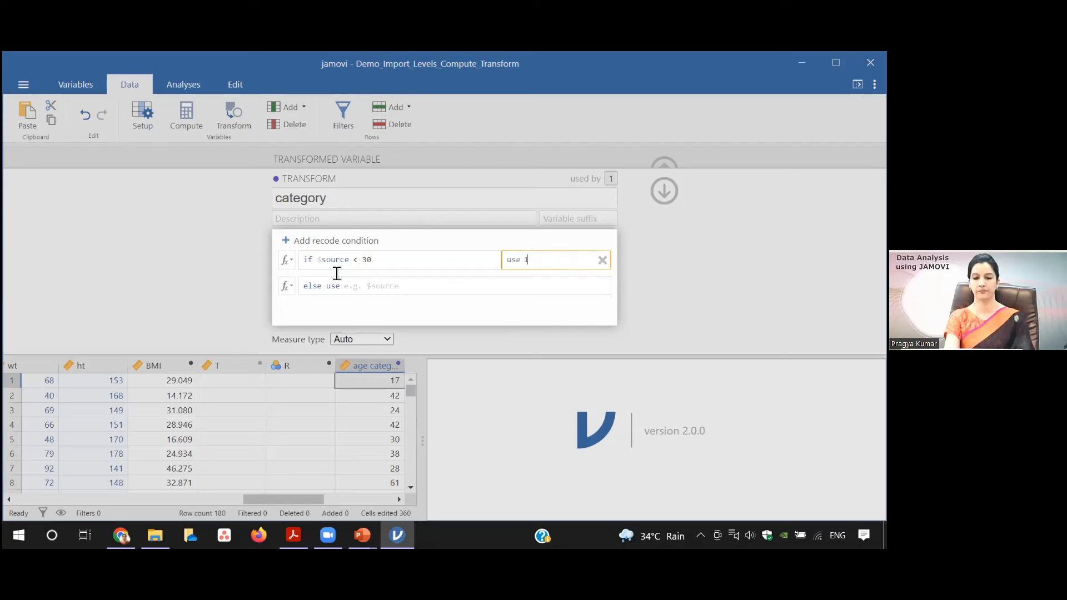
# Add a second recode condition to the category transform for source values <= 60.
pyautogui.click(339, 241)
pyautogui.click(357, 283)
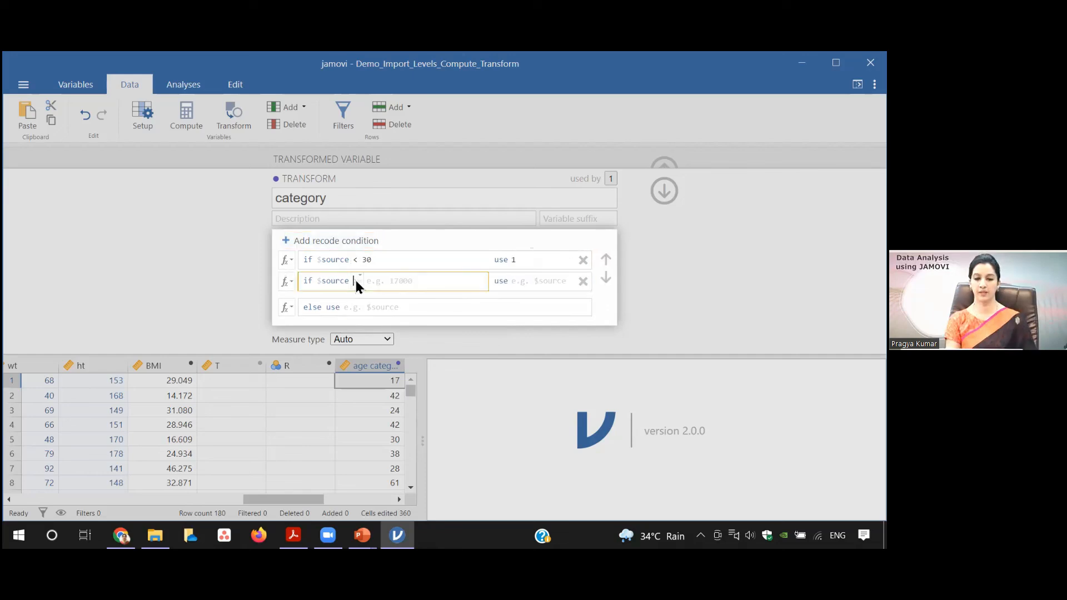
pyautogui.click(355, 279)
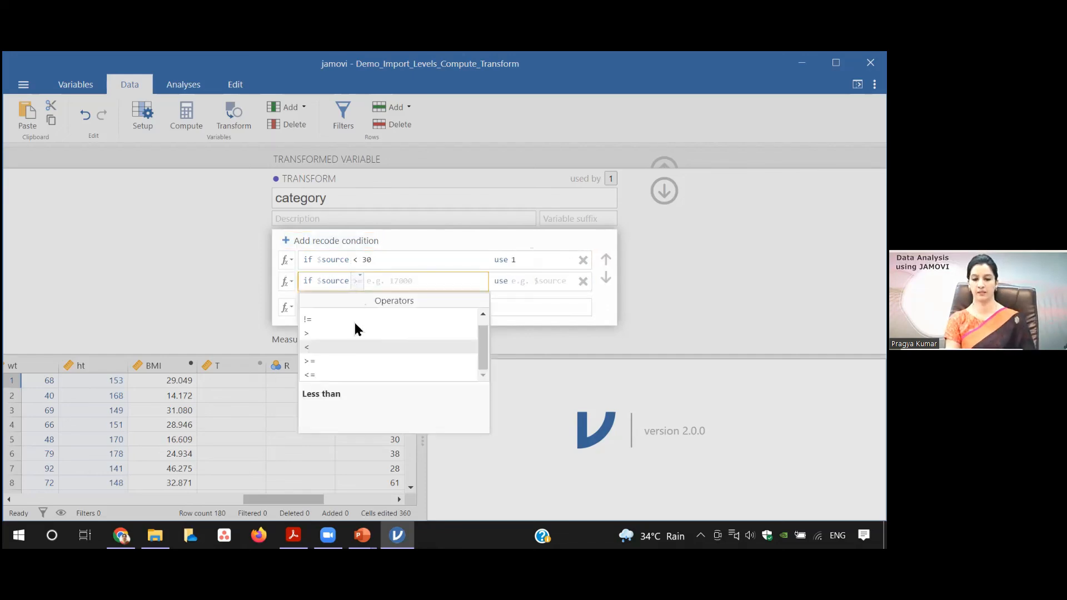
pyautogui.click(346, 360)
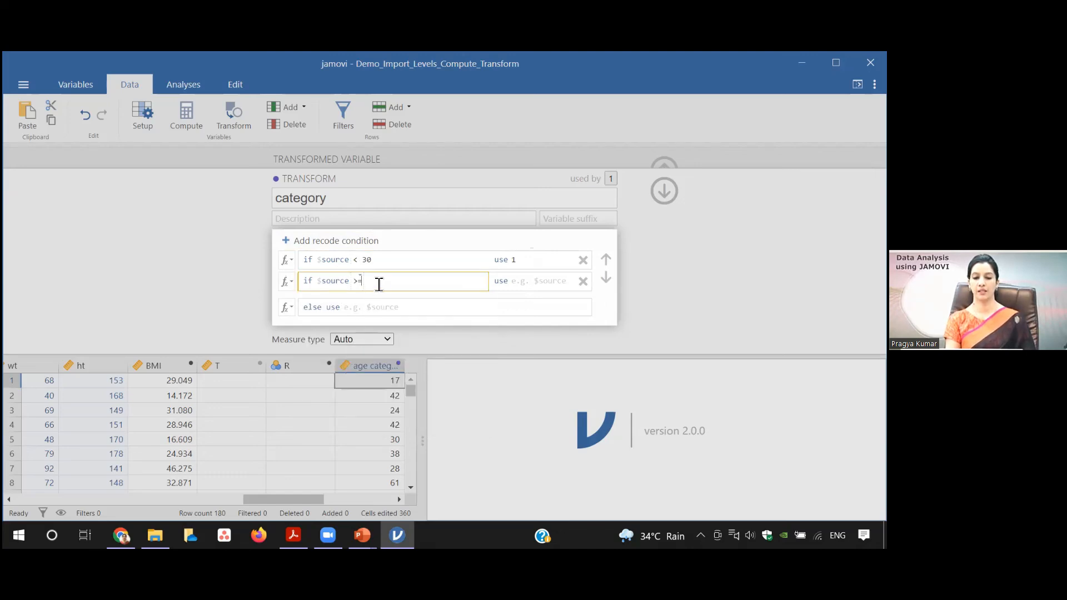
pyautogui.press('BackSpace')
pyautogui.press('BackSpace')
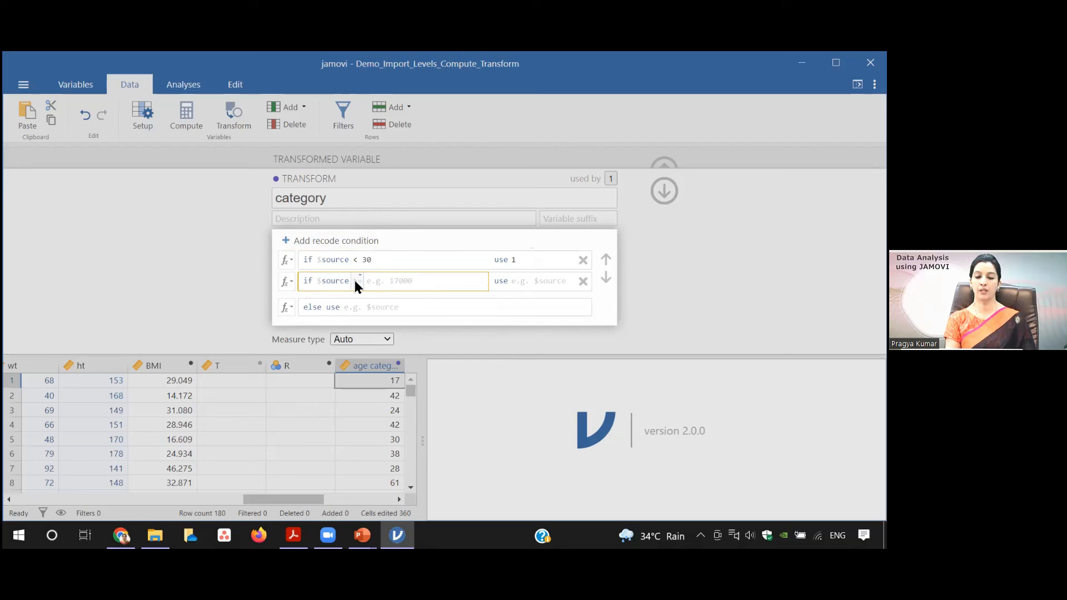
pyautogui.click(355, 281)
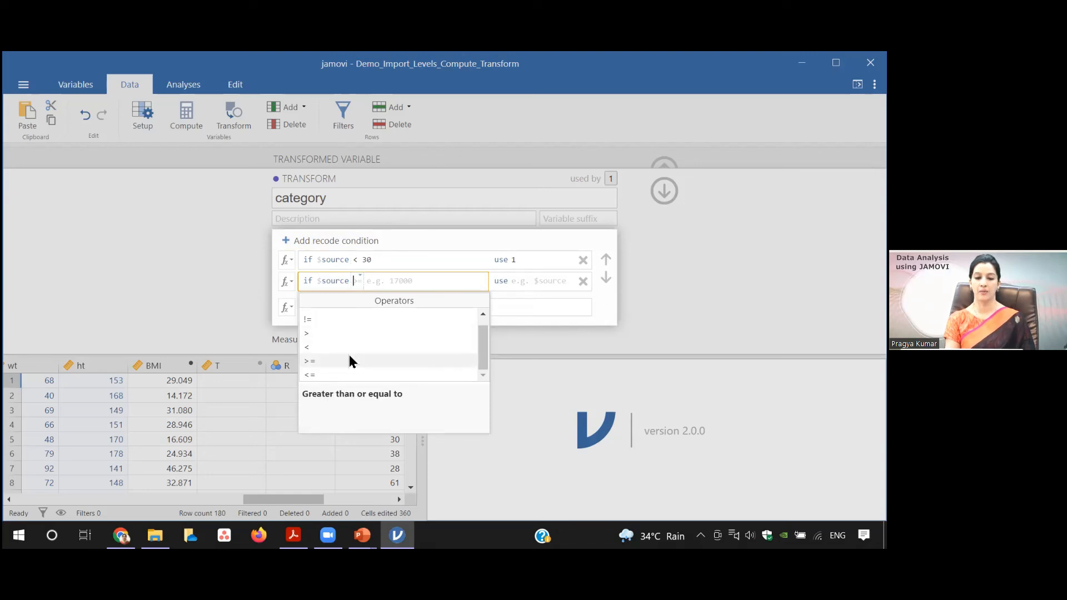
pyautogui.click(342, 374)
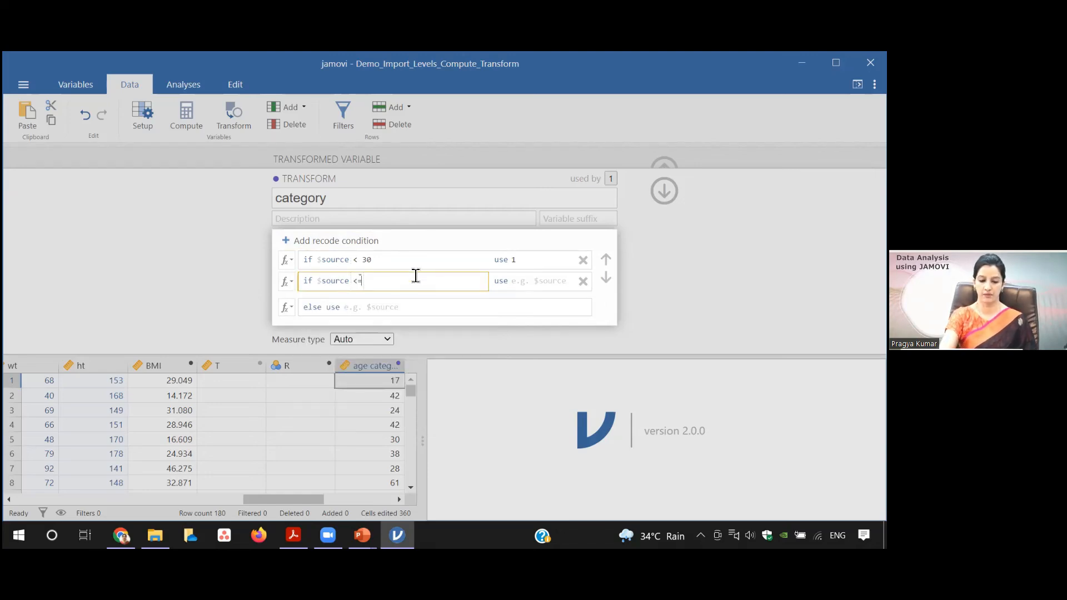
pyautogui.write('60')
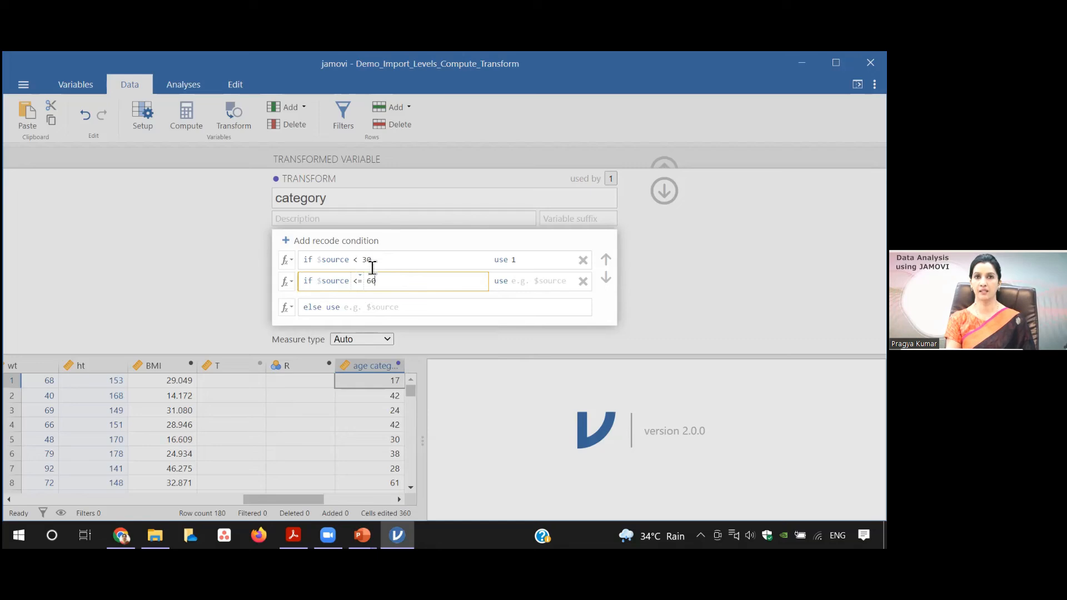
# Use 3 for all other values and 2 for the <= 60 condition, and close the transform and variable editors.
pyautogui.click(368, 307)
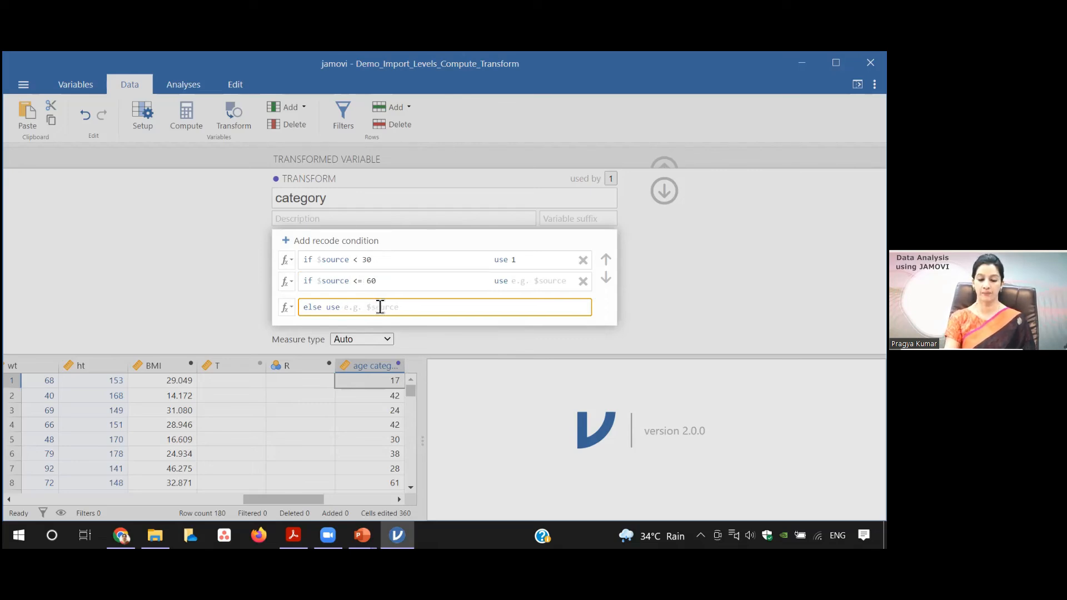
pyautogui.write('3')
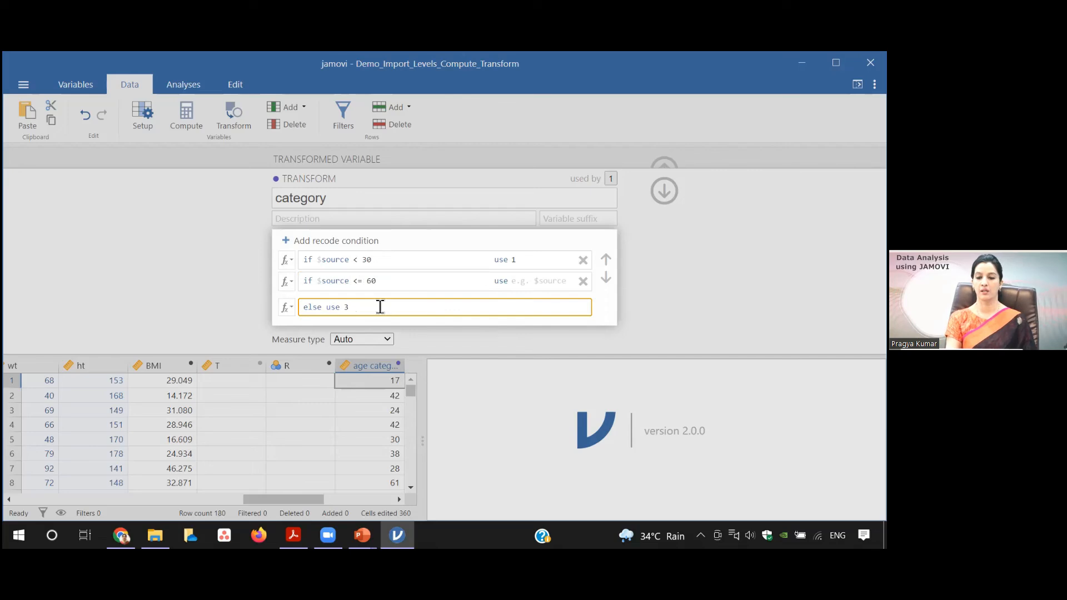
pyautogui.click(523, 282)
pyautogui.write('2')
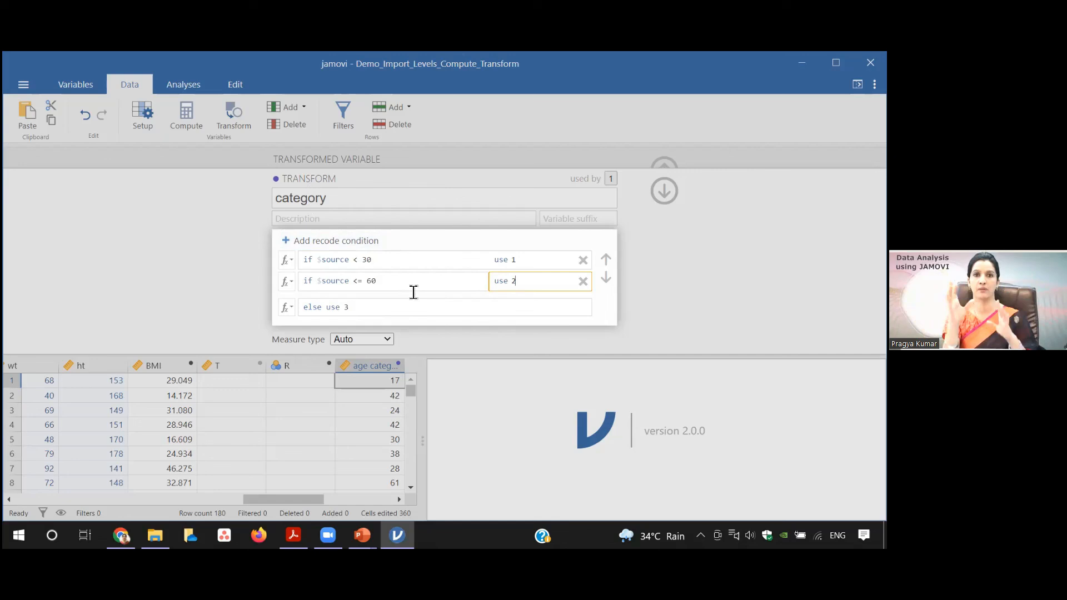
pyautogui.click(659, 282)
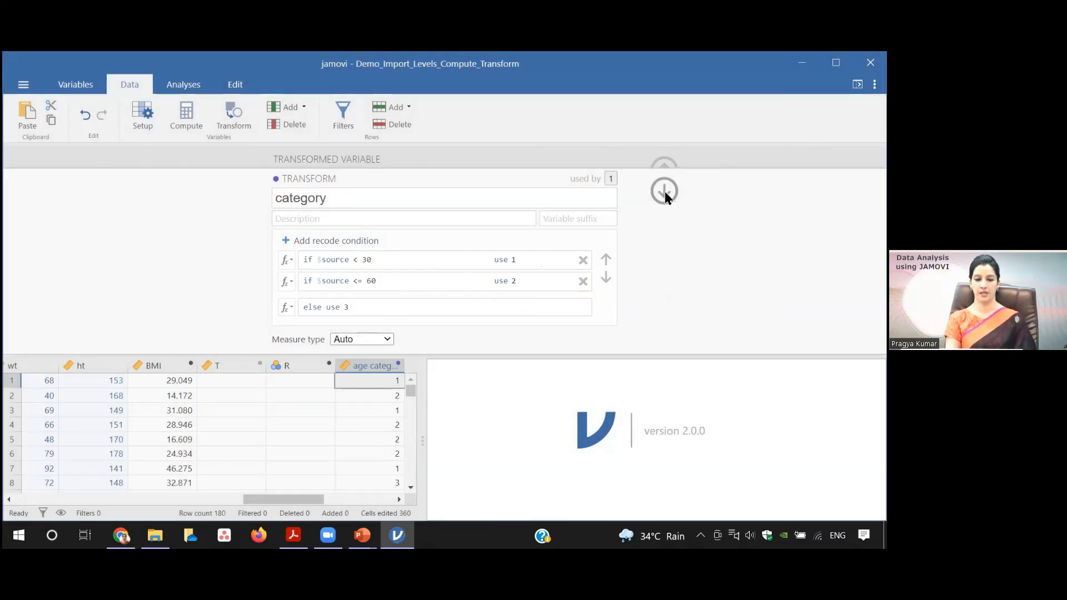
pyautogui.click(664, 194)
pyautogui.moveTo(296, 500); pyautogui.dragTo(307, 502)
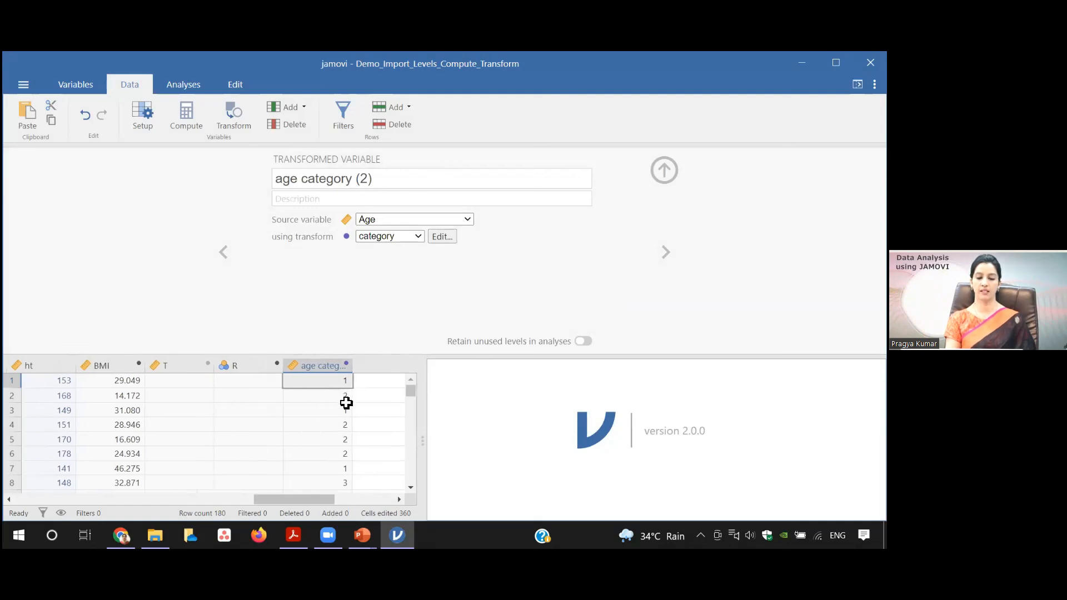
pyautogui.click(665, 171)
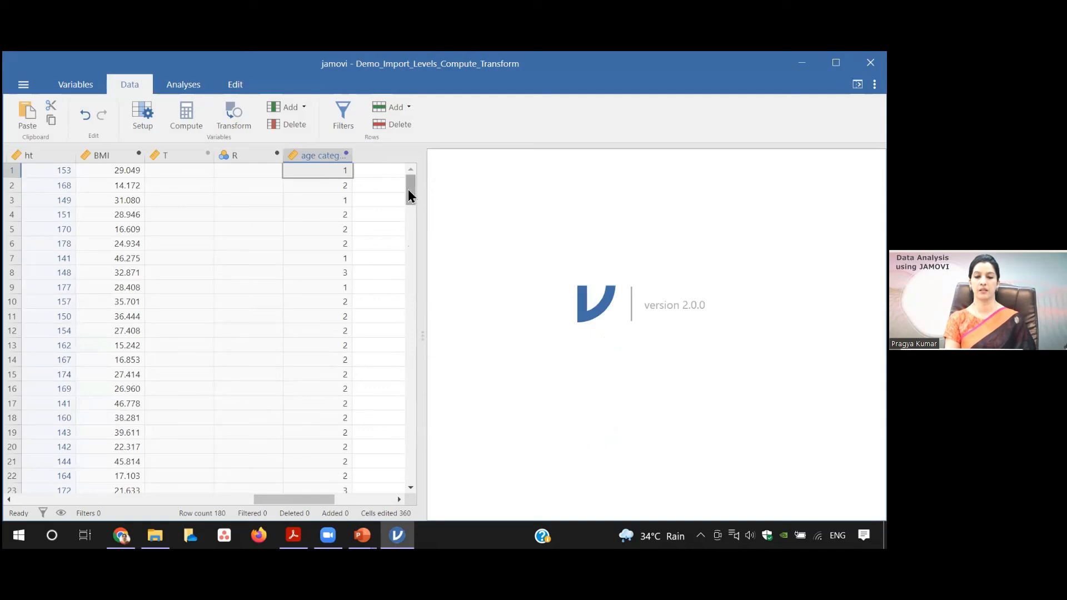
# Reopen the new age category variable, view the transforms available for it, and close the variable editor.
pyautogui.doubleClick(335, 154)
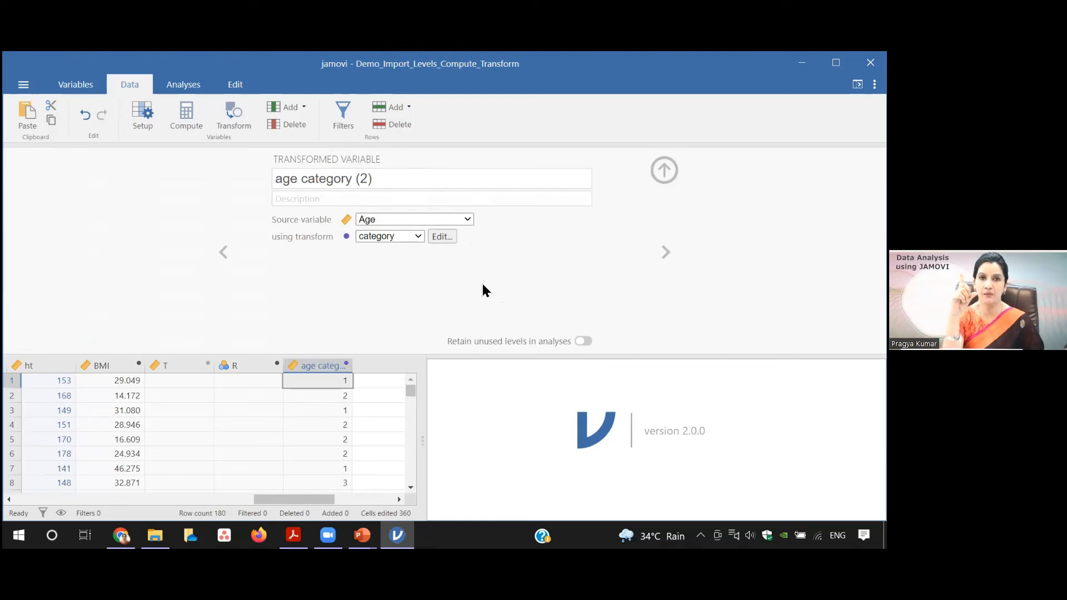
pyautogui.click(420, 237)
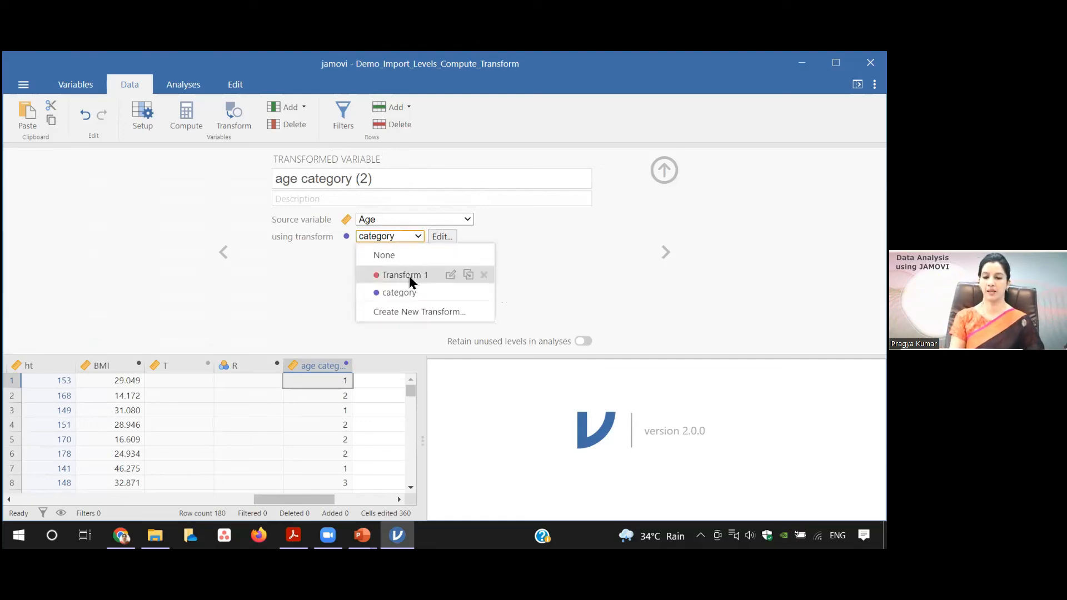
pyautogui.click(536, 219)
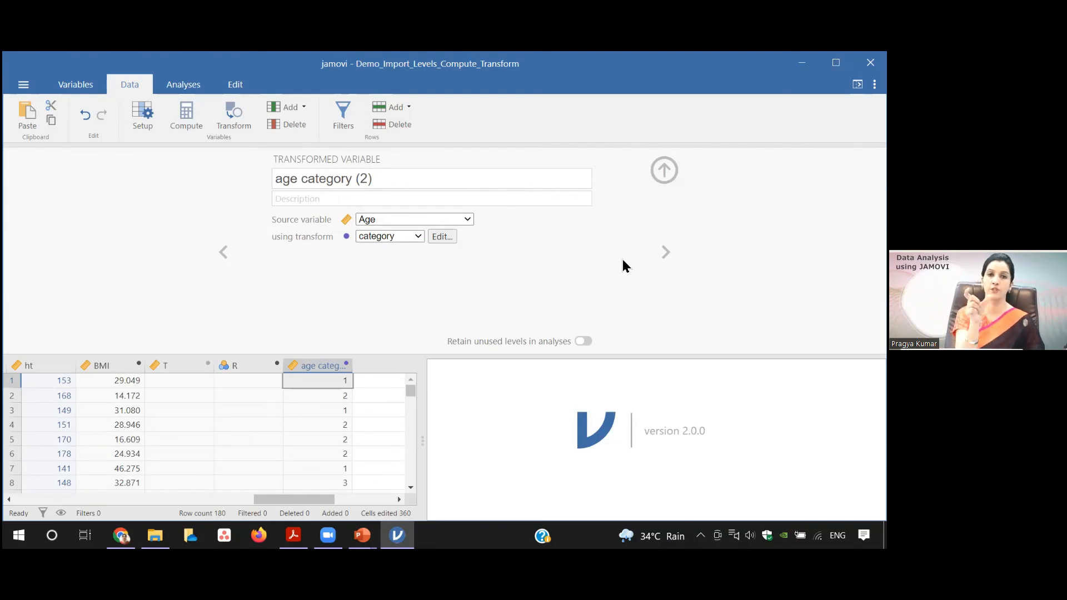
pyautogui.click(665, 170)
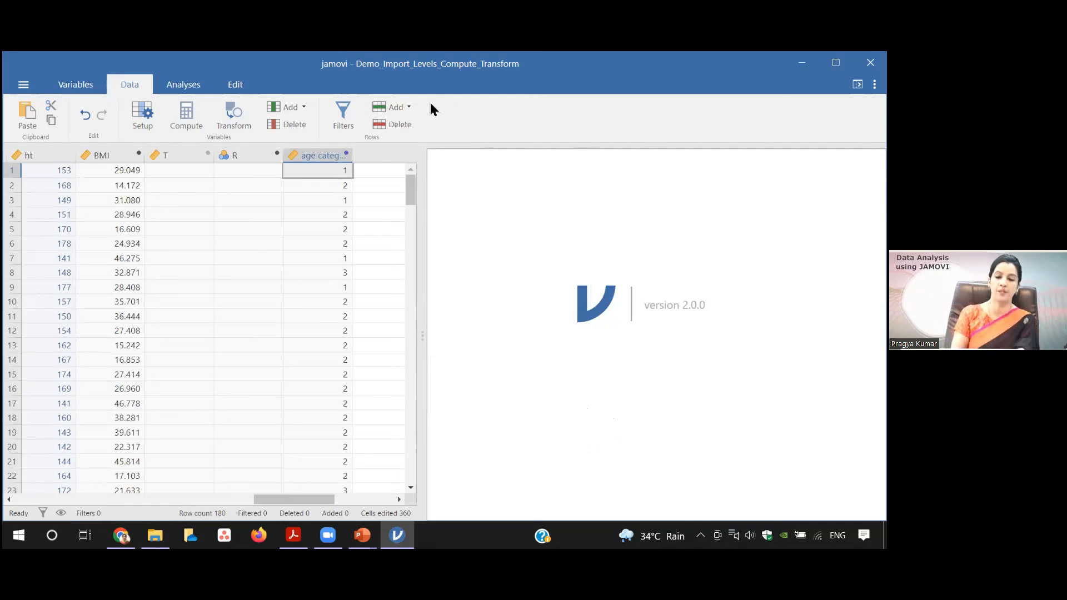
# View the data files available to open on This PC and return to the dataset without opening one.
pyautogui.click(23, 88)
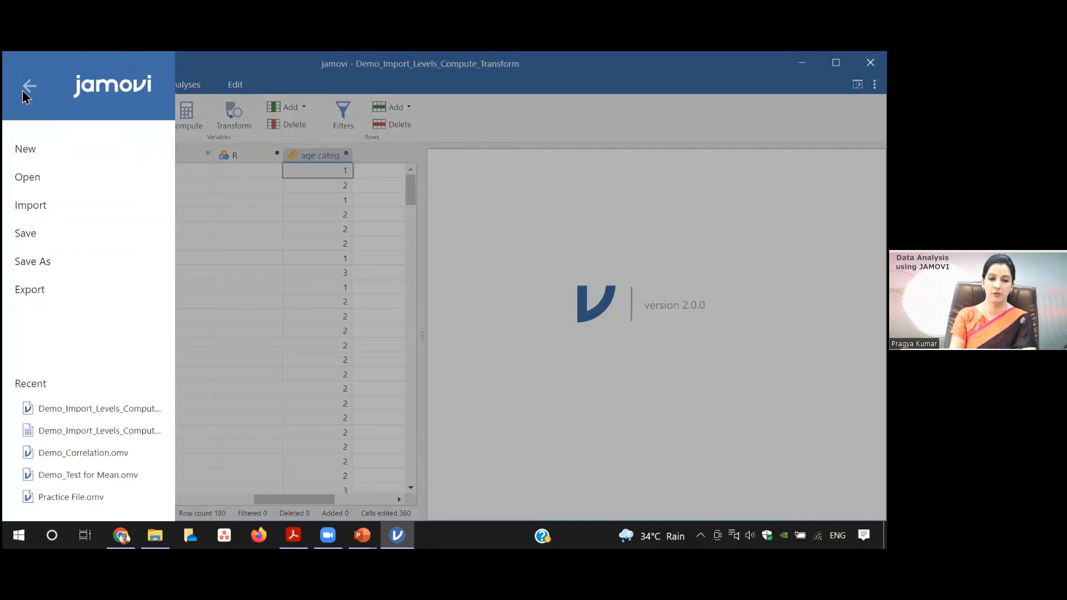
pyautogui.click(40, 178)
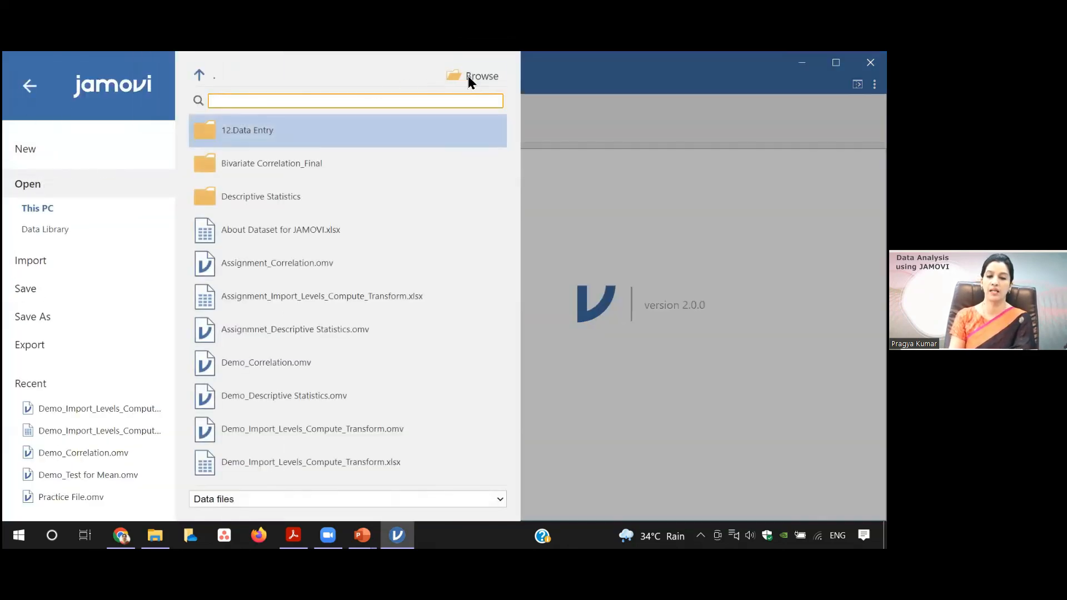
pyautogui.click(581, 214)
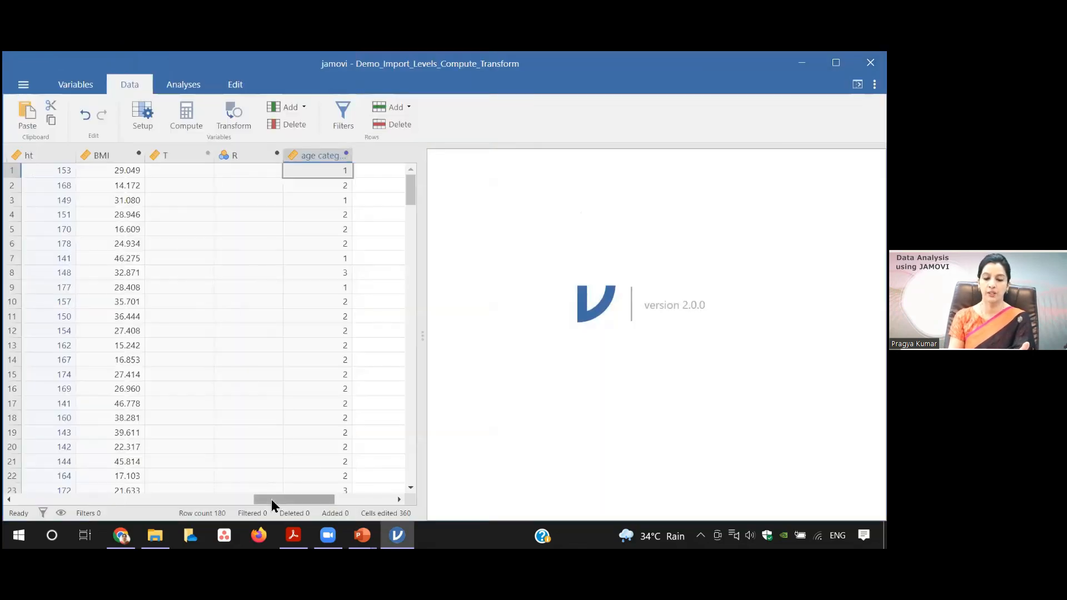
# Review the measure type, data type and levels of the variables from Gender through DM, and close the variable editor.
pyautogui.moveTo(271, 499); pyautogui.dragTo(11, 498)
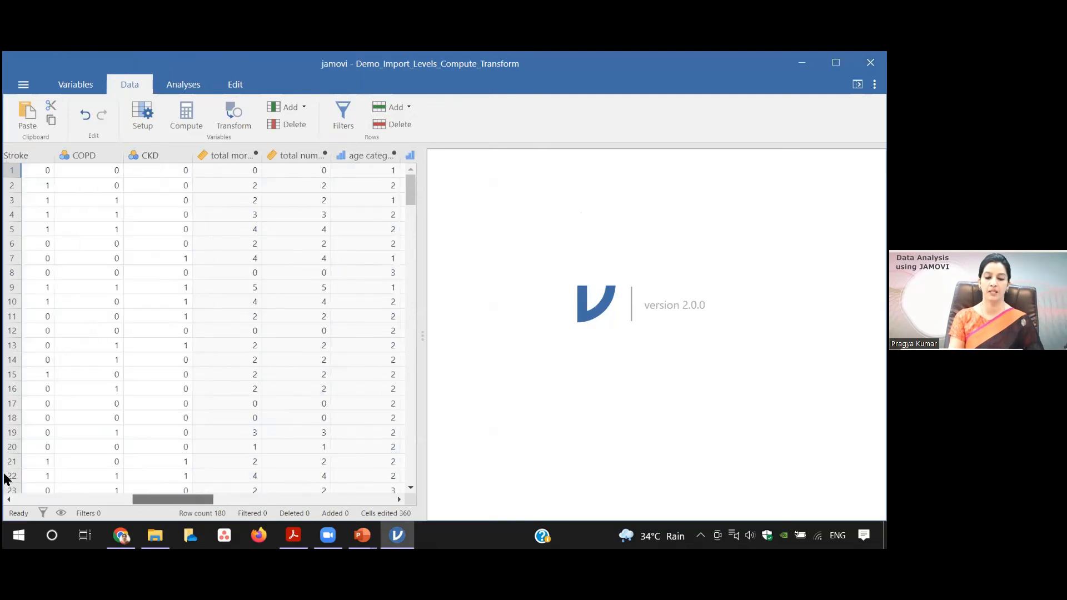
pyautogui.doubleClick(192, 158)
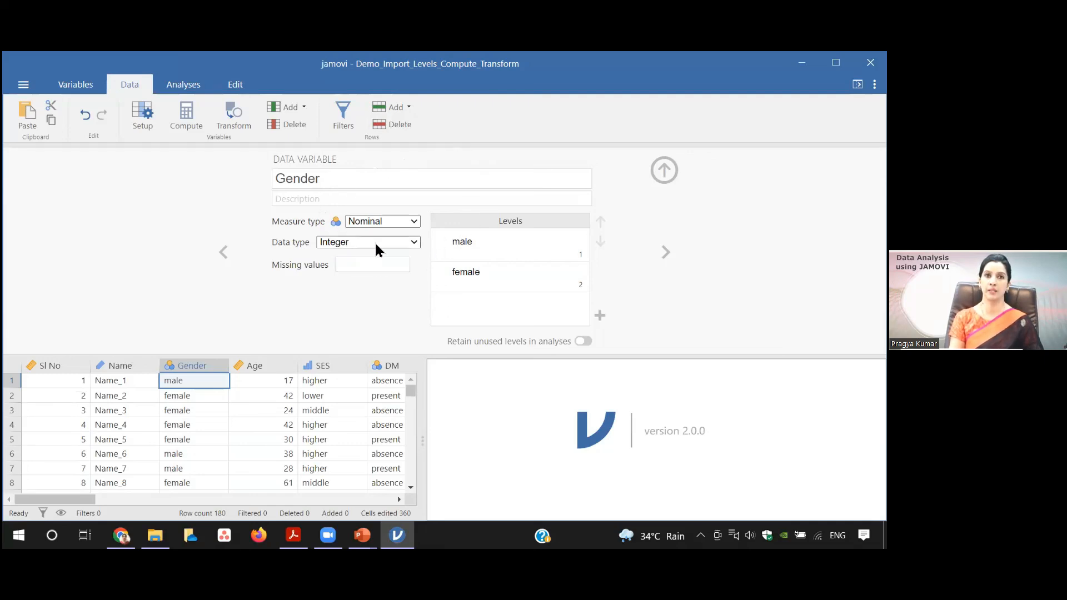
pyautogui.click(469, 240)
pyautogui.click(666, 253)
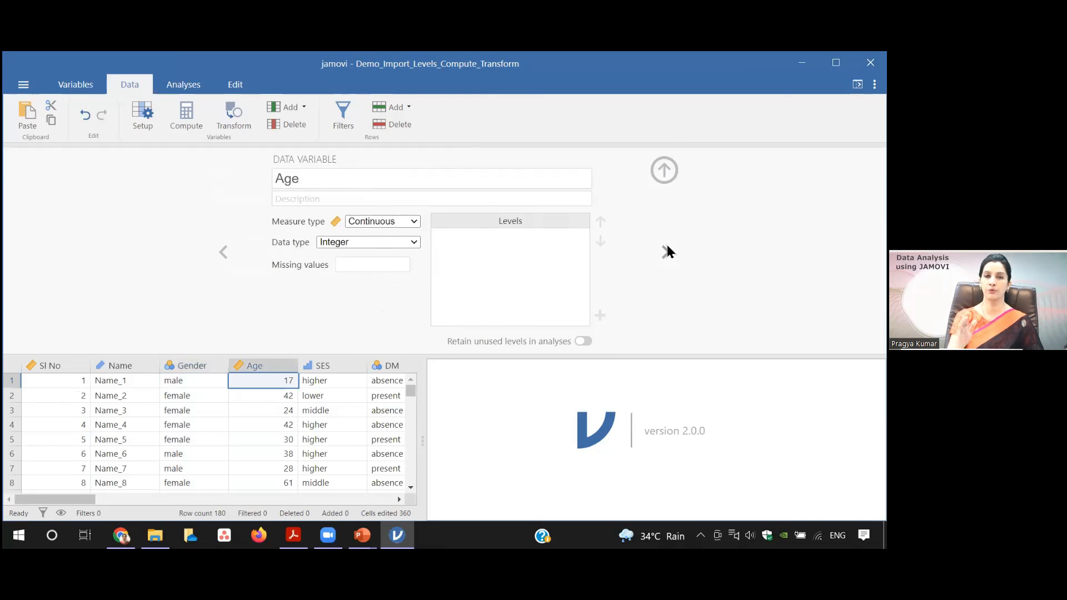
pyautogui.click(666, 252)
pyautogui.click(666, 253)
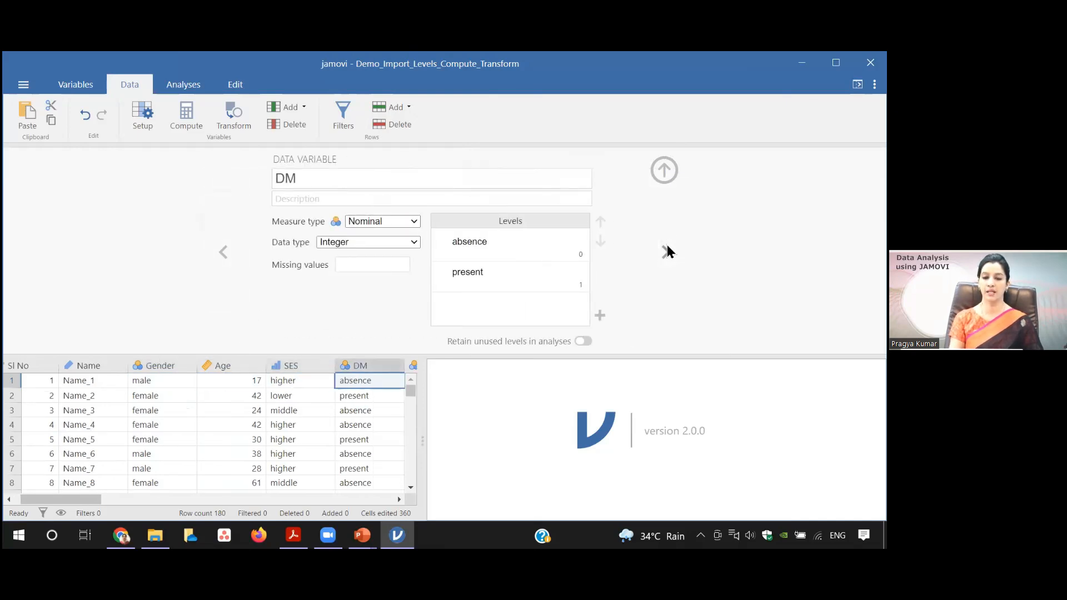
pyautogui.click(664, 171)
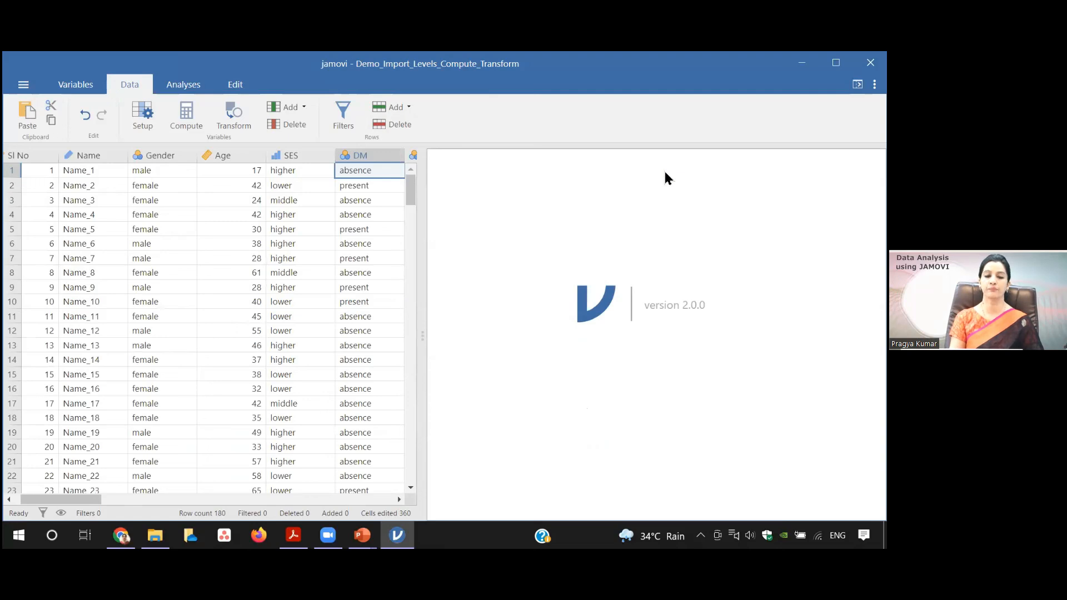
# Add a computed variable after DM and insert the MEAN function into its formula without any arguments.
pyautogui.click(187, 115)
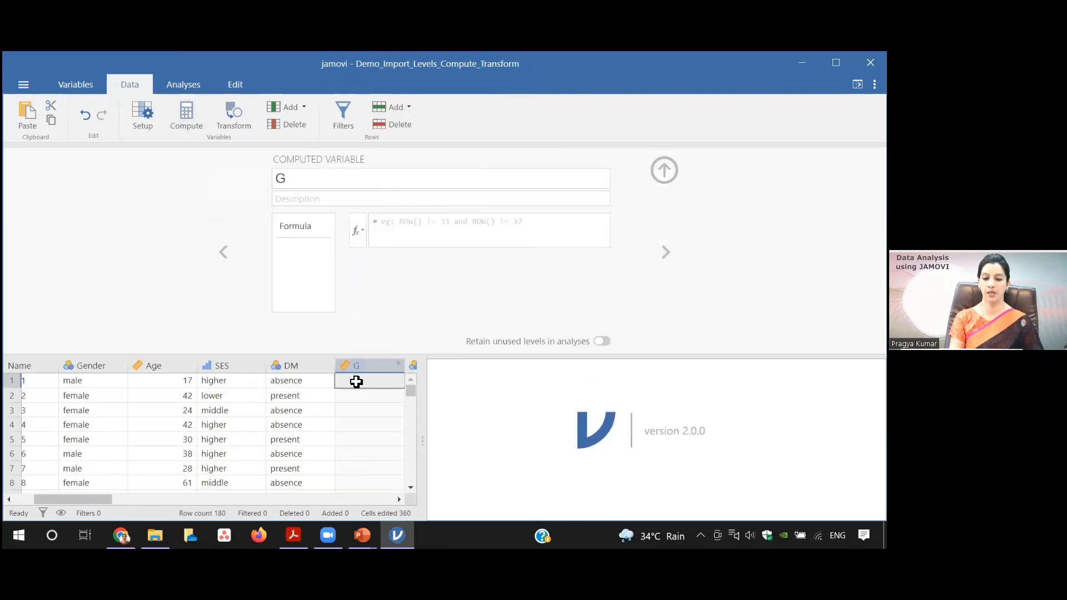
pyautogui.click(361, 230)
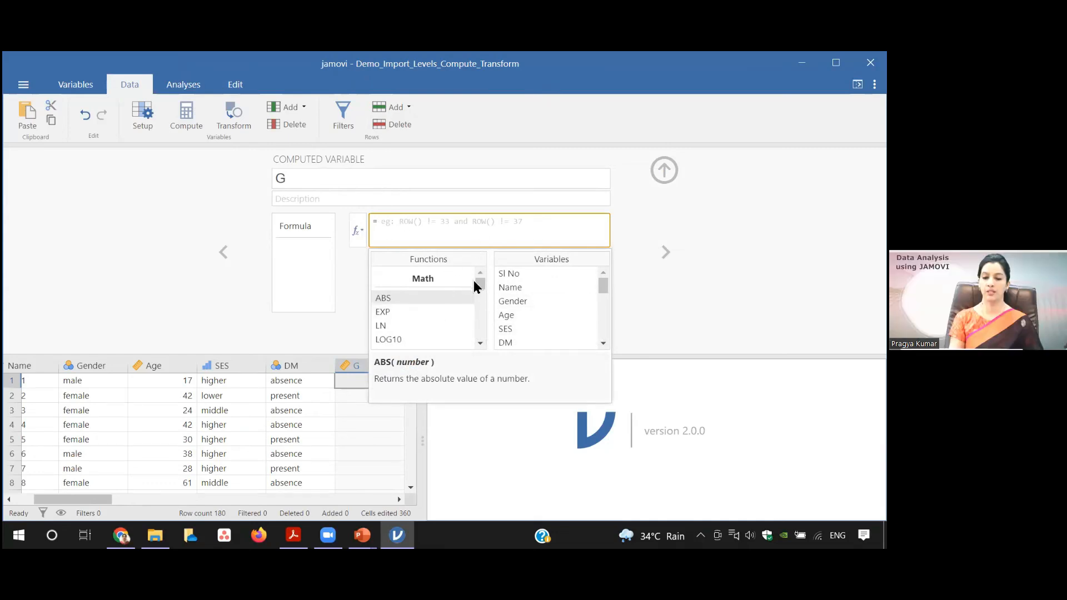
pyautogui.scroll(-1, 479, 286)
pyautogui.moveTo(479, 284)
pyautogui.mouseDown()
pyautogui.moveTo(482, 321)
pyautogui.moveTo(479, 280)
pyautogui.mouseUp()
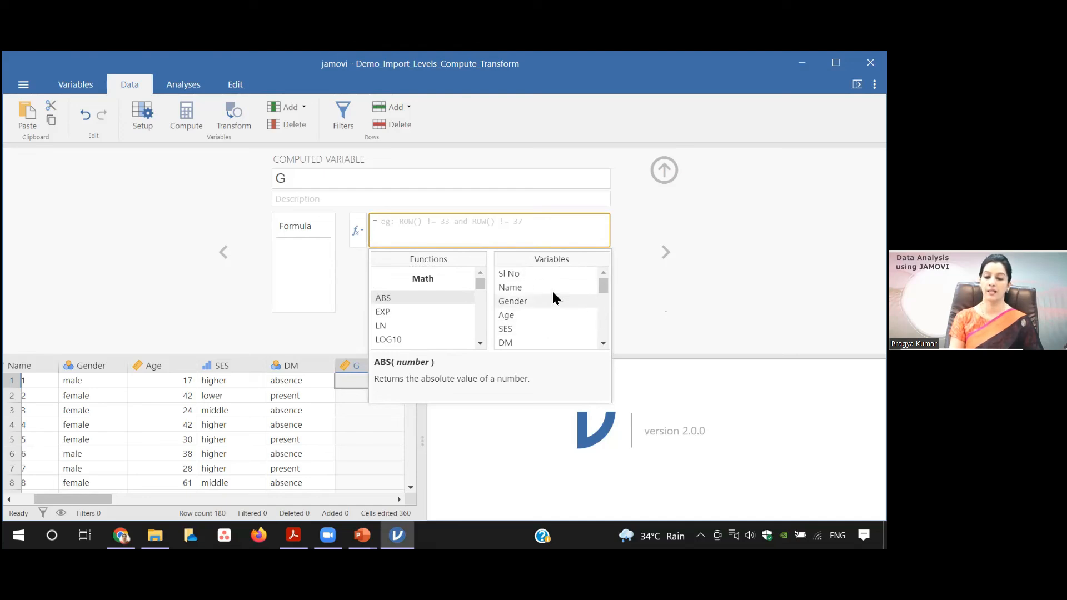
pyautogui.moveTo(482, 285); pyautogui.dragTo(481, 300)
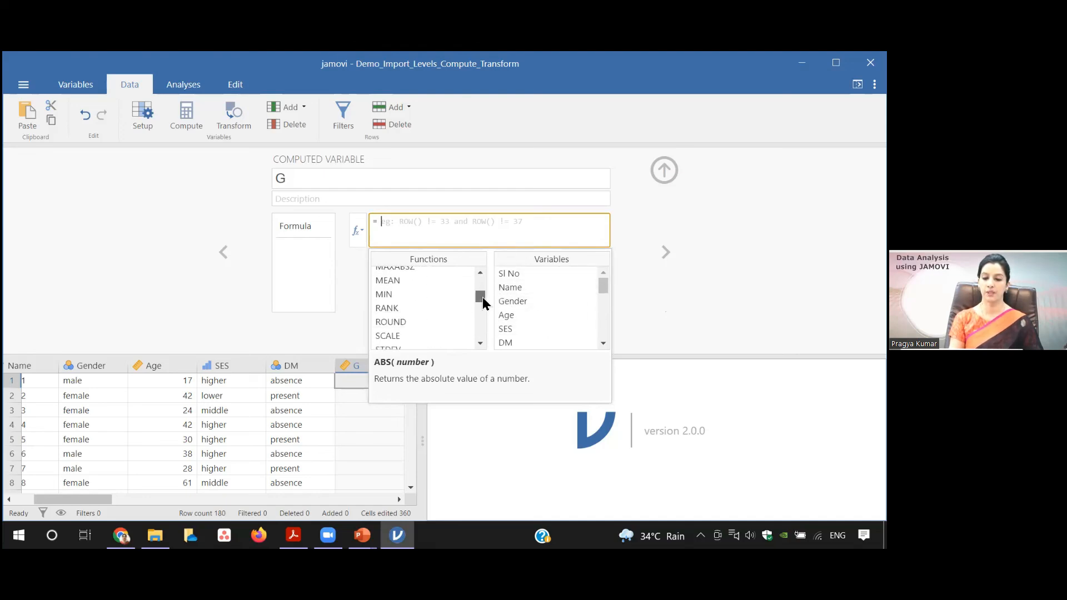
pyautogui.doubleClick(406, 281)
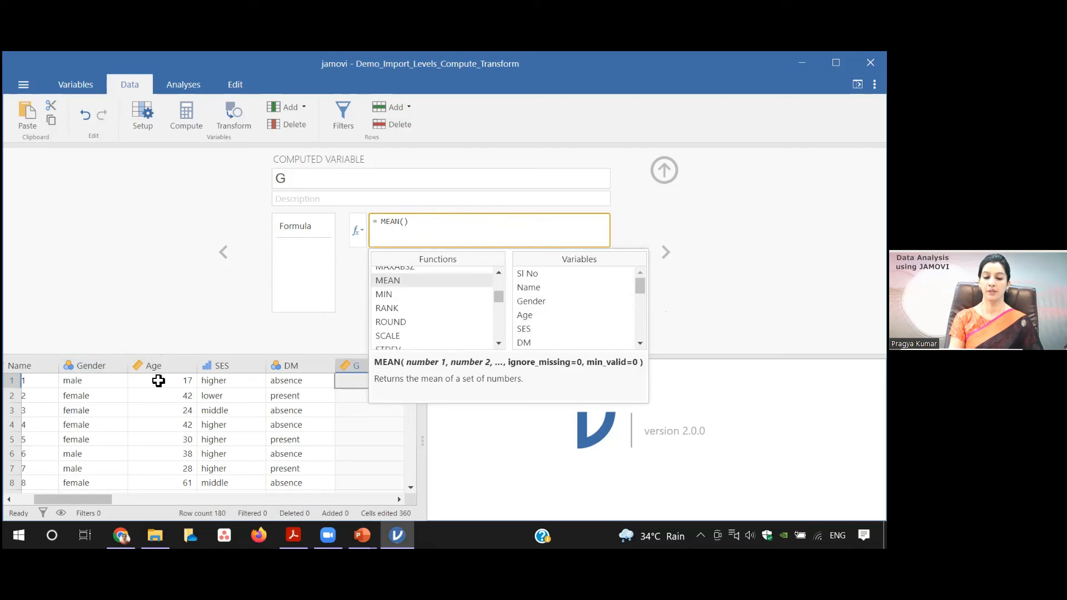
# Add a transformed variable based on HTN and create a new transform for it.
pyautogui.click(666, 253)
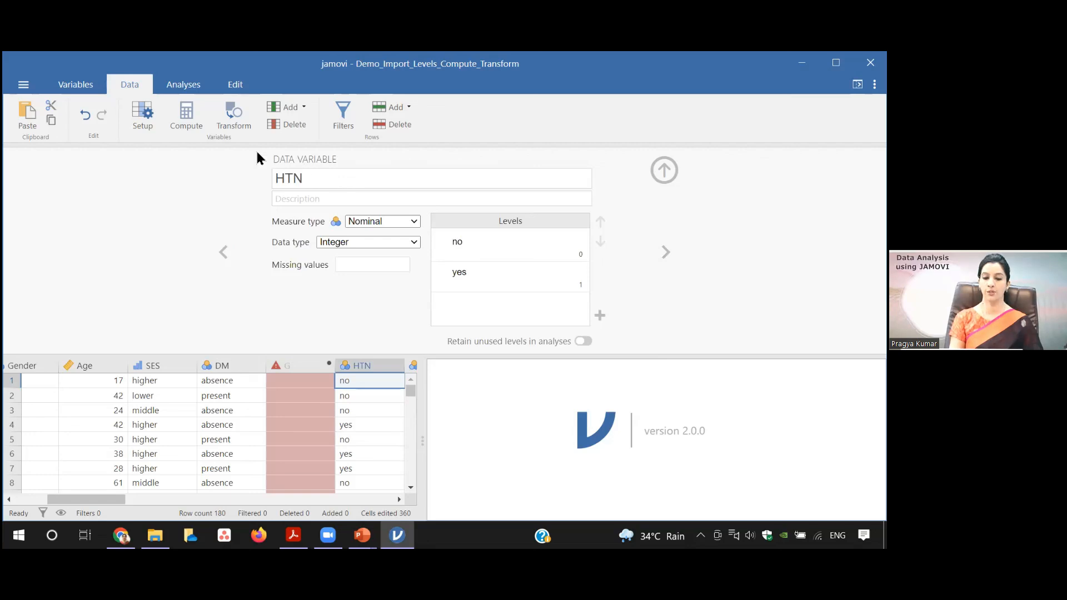
pyautogui.click(248, 124)
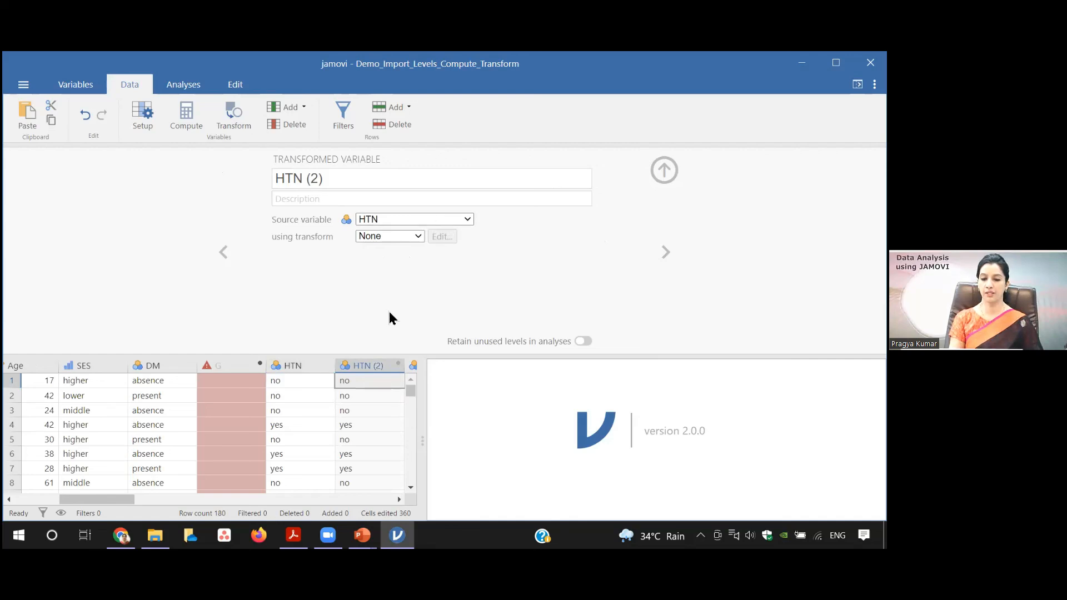
pyautogui.click(390, 237)
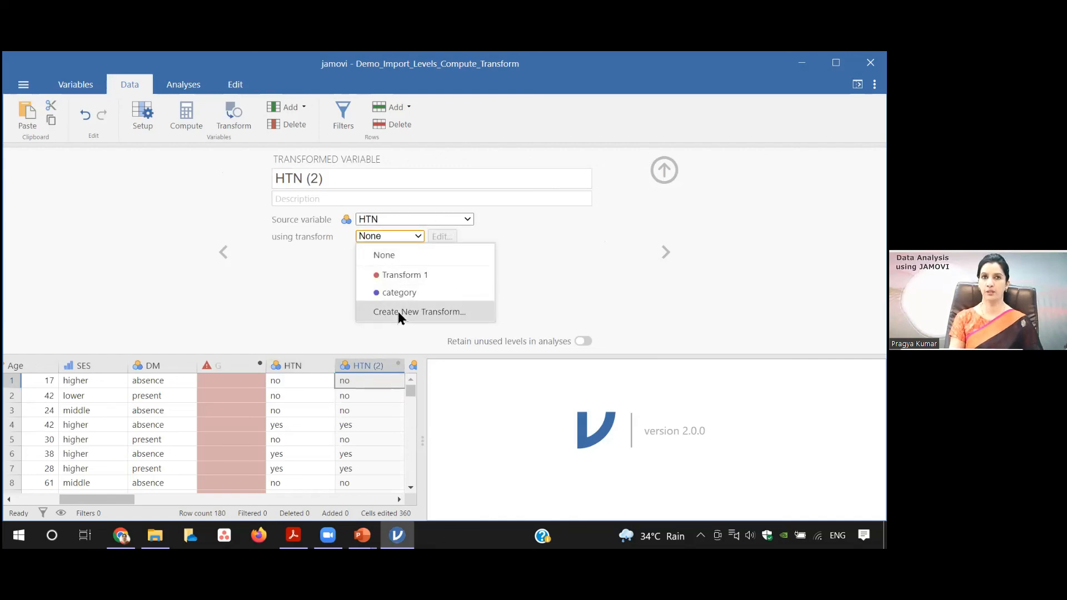
pyautogui.click(402, 312)
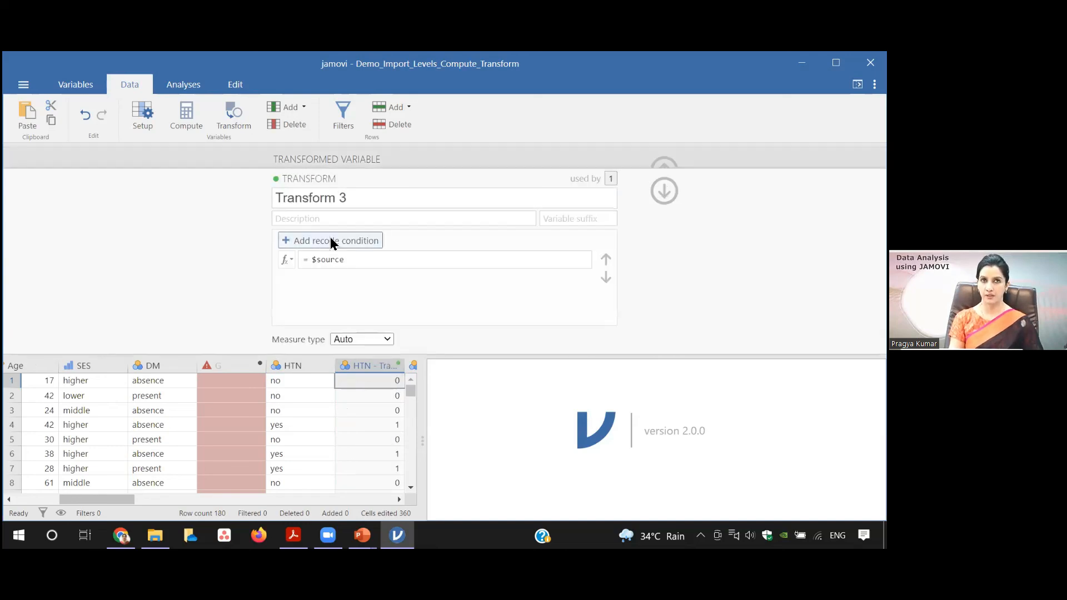
# Add two blank recode conditions to the new HTN transform and close the transform and variable editors.
pyautogui.click(332, 240)
pyautogui.click(332, 240)
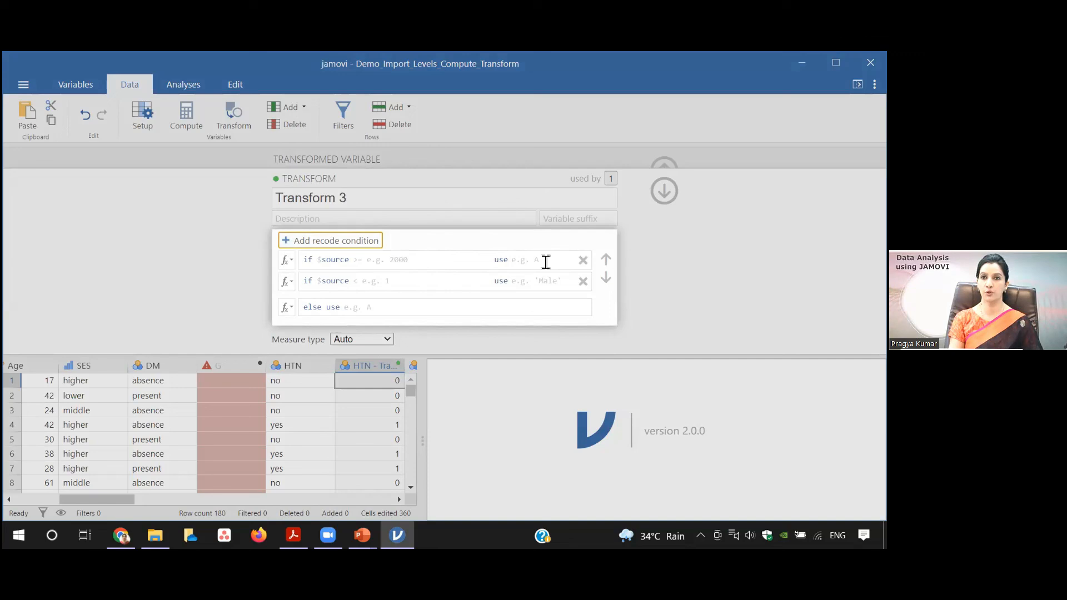
pyautogui.click(663, 266)
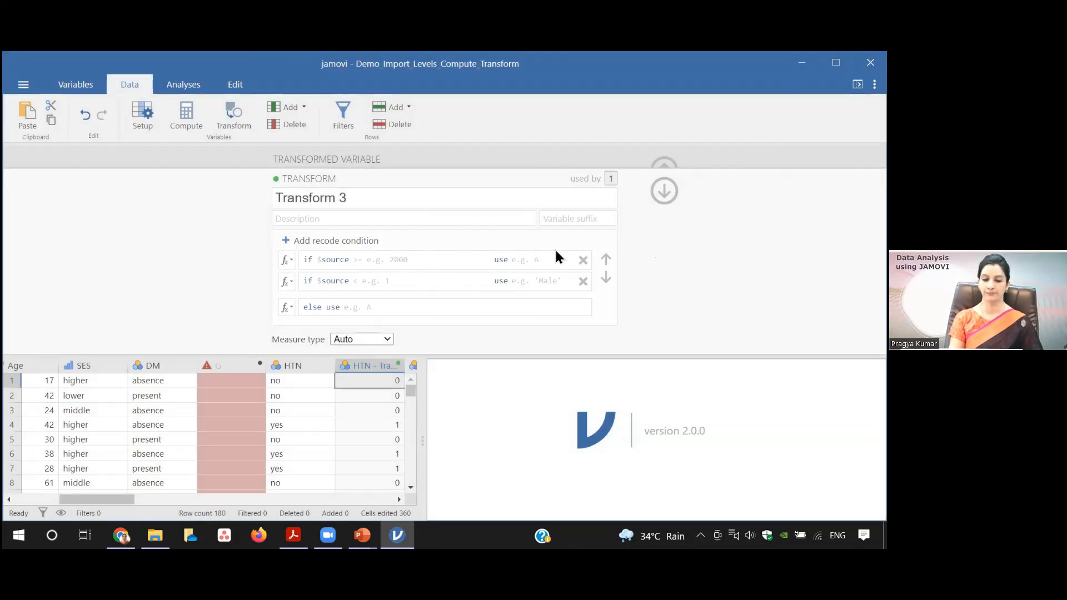
pyautogui.click(664, 190)
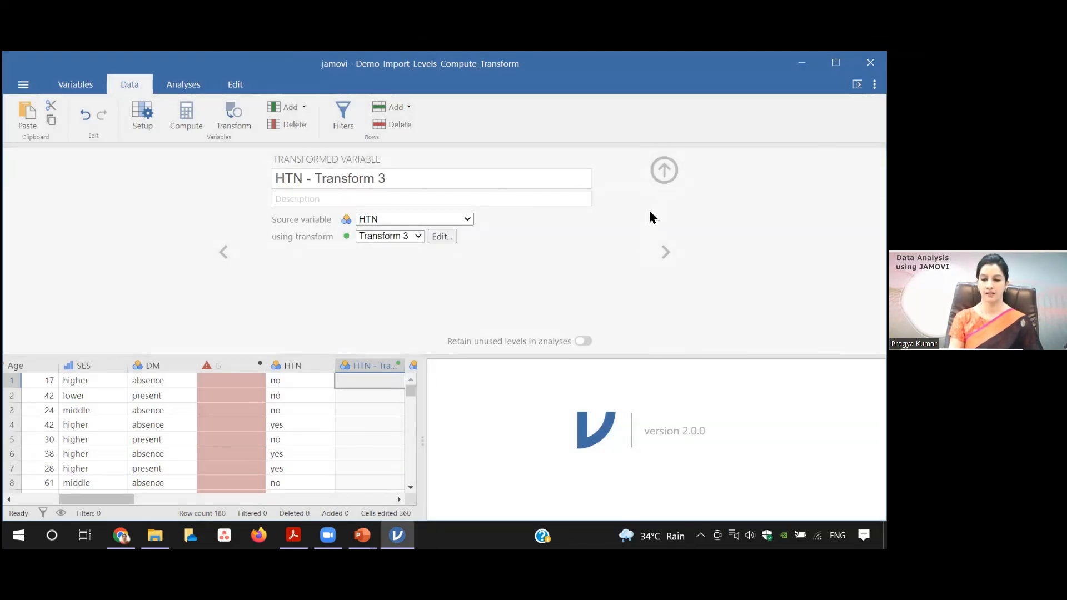
pyautogui.click(666, 172)
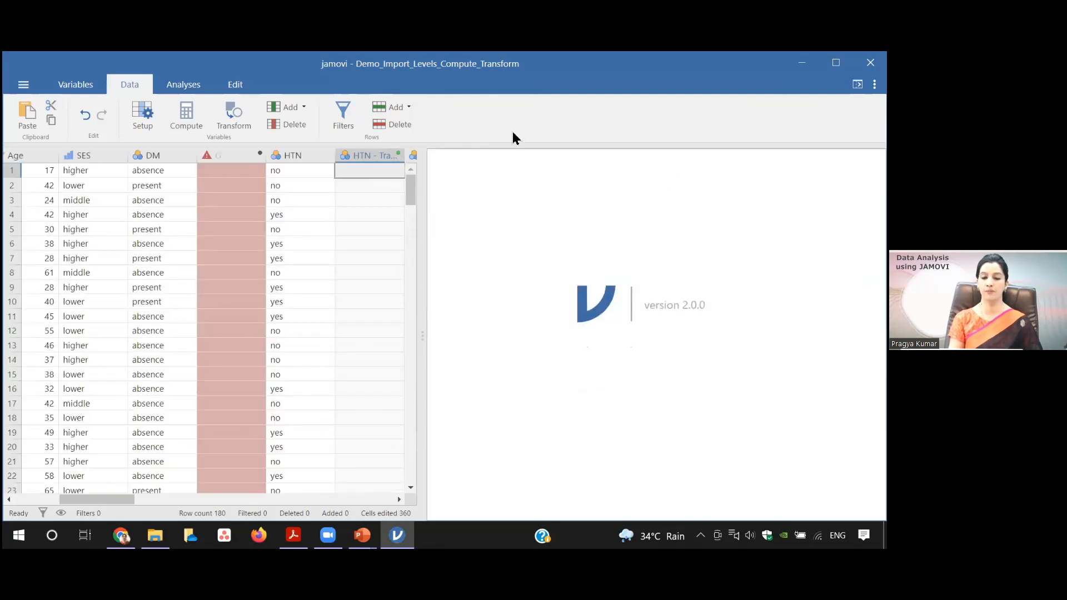